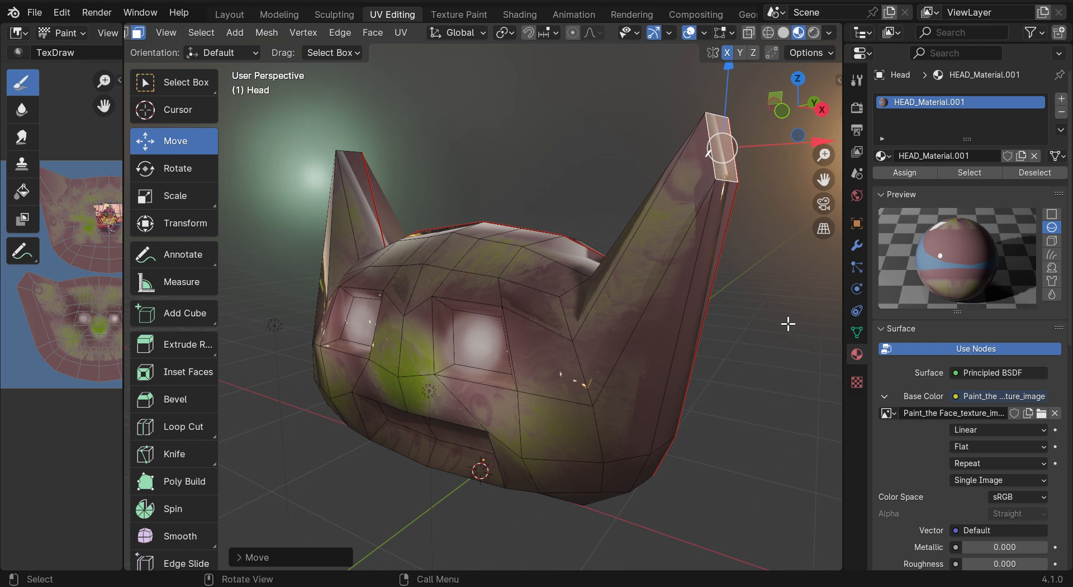
Examine the painted head mesh and its two ears from several angles in Edit Mode.
drag(807, 116, 777, 119)
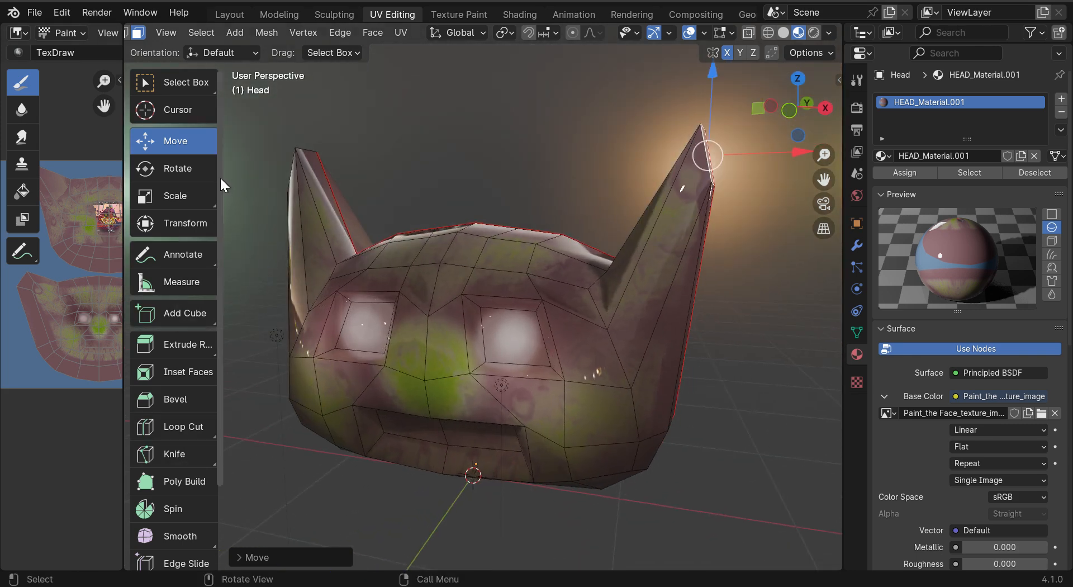
mouse_move(217, 175)
mouse_down()
mouse_move(170, 176)
mouse_move(209, 178)
mouse_up()
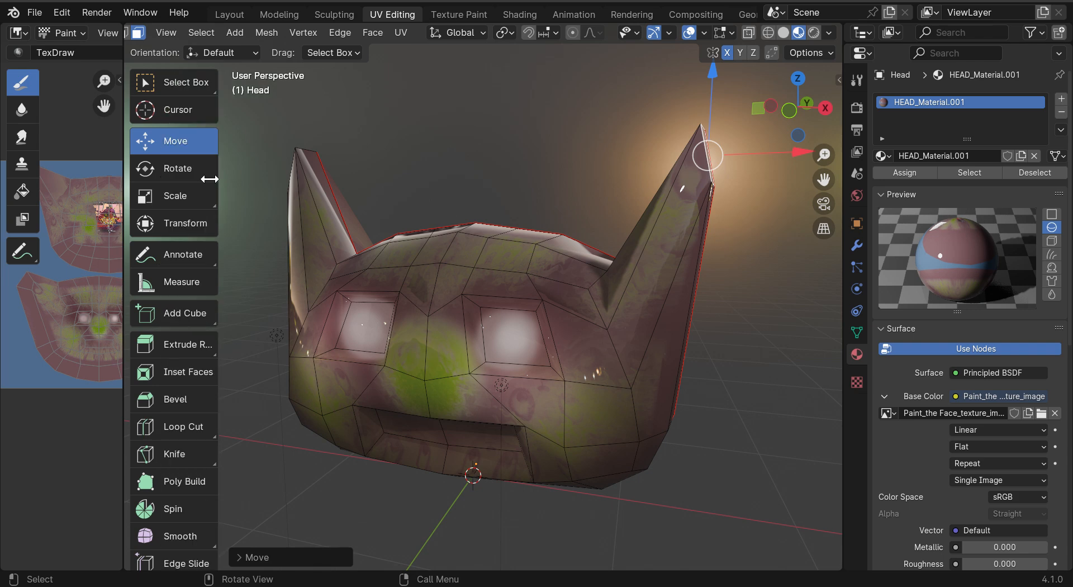
drag(790, 119, 145, 169)
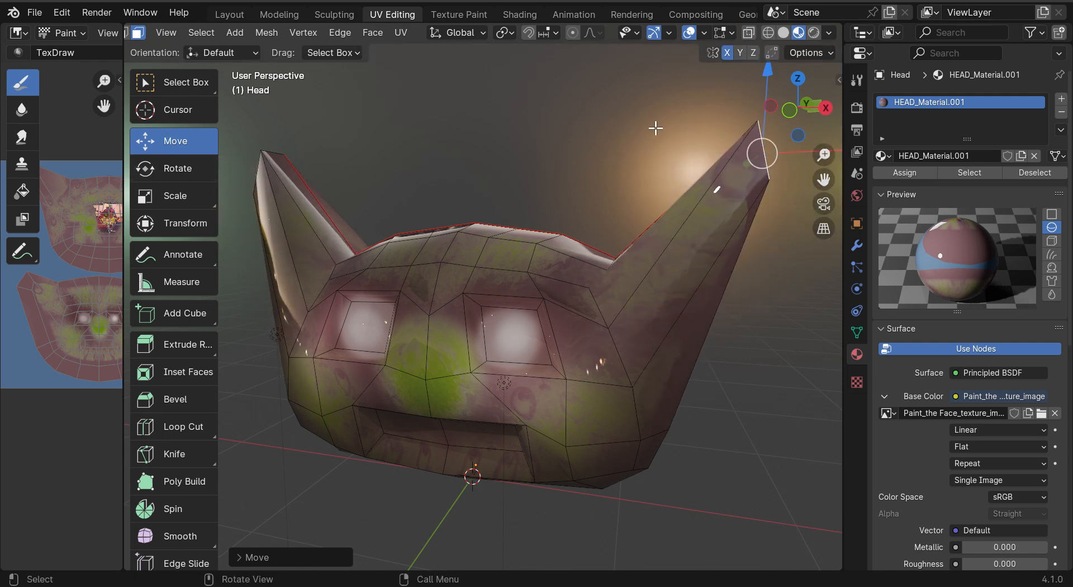
drag(788, 112, 799, 109)
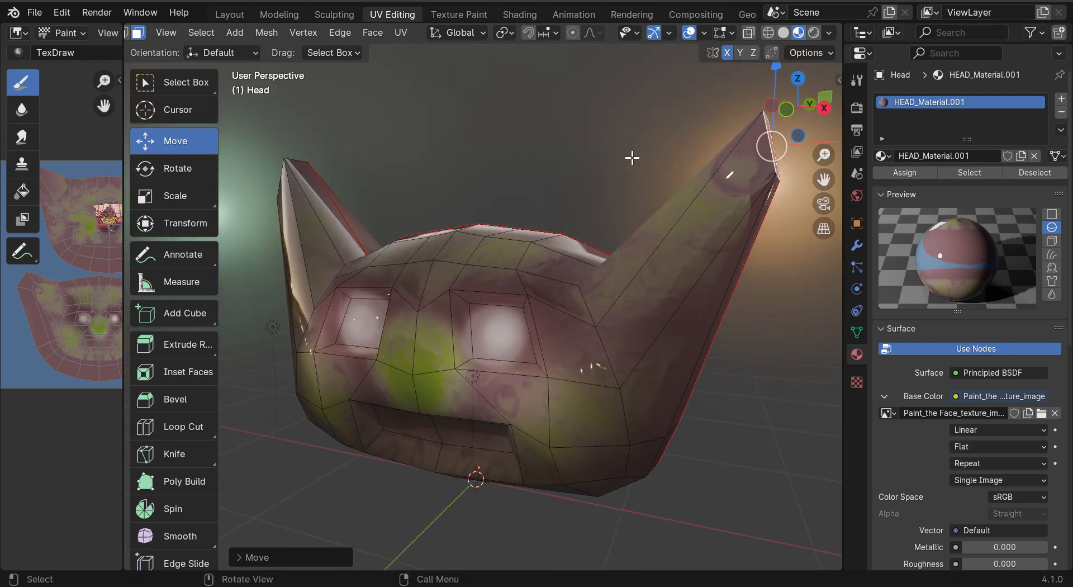
scroll(633, 157, down, 1)
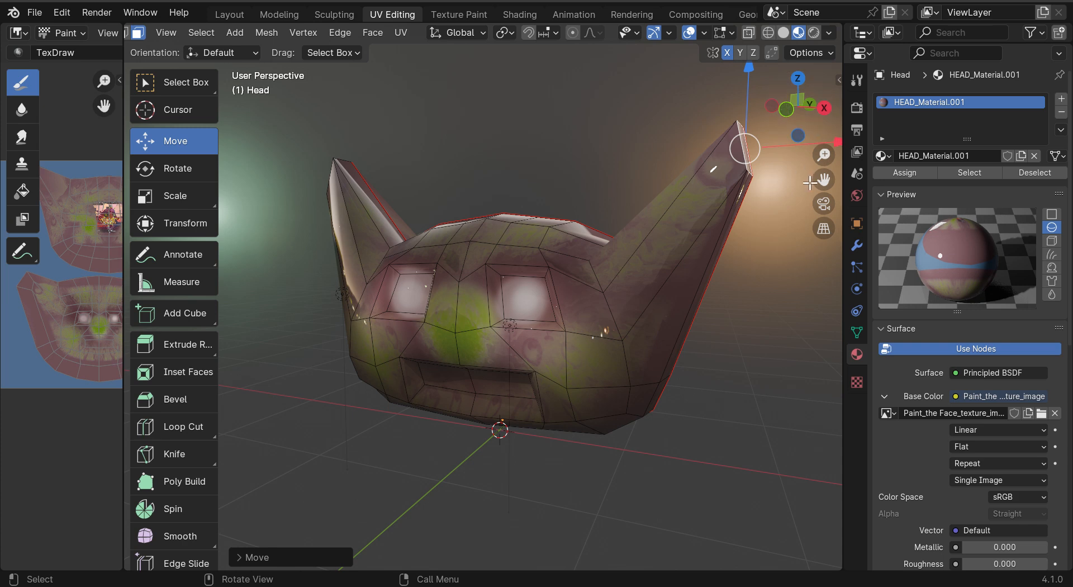
drag(824, 179, 710, 191)
mouse_move(811, 123)
mouse_down()
mouse_move(599, 119)
mouse_move(830, 131)
mouse_move(837, 121)
mouse_move(780, 142)
mouse_move(823, 142)
mouse_move(819, 127)
mouse_move(796, 124)
mouse_up()
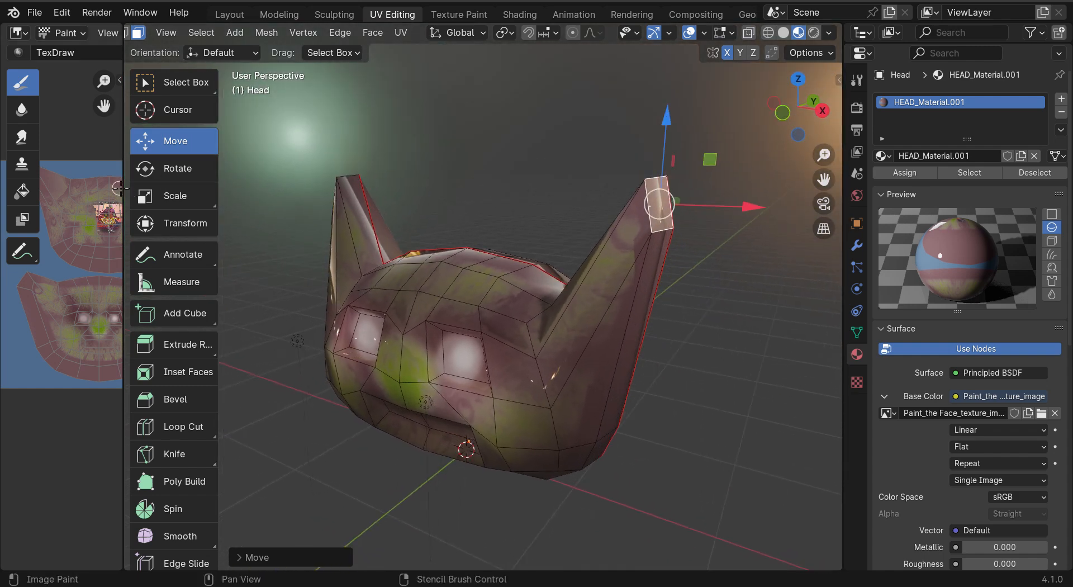
scroll(370, 329, up, 3)
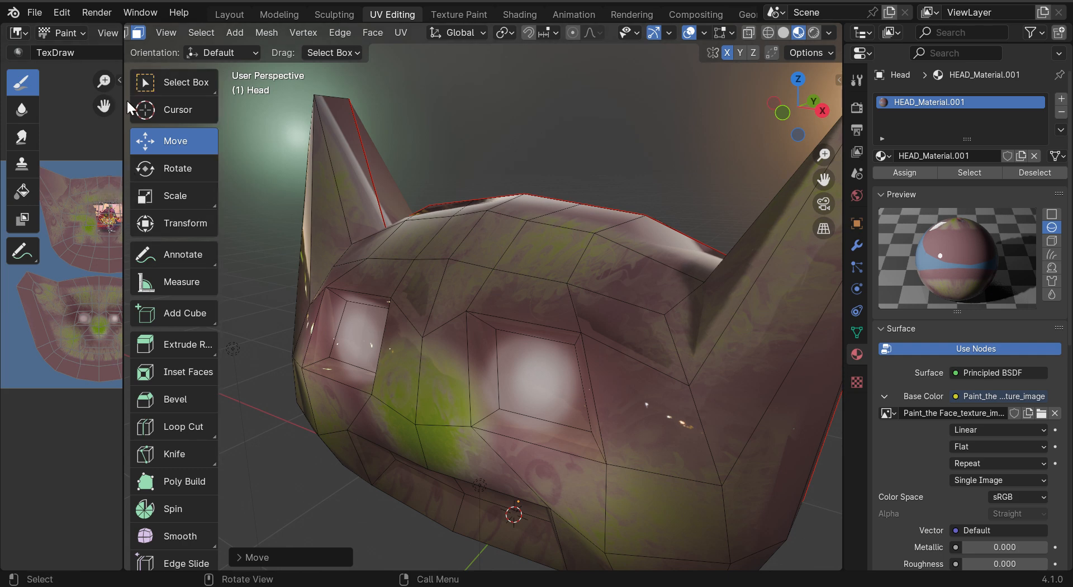
scroll(162, 38, up, 5)
Switch the head to Texture Paint mode and view the picture painted on the back of the head.
click(200, 34)
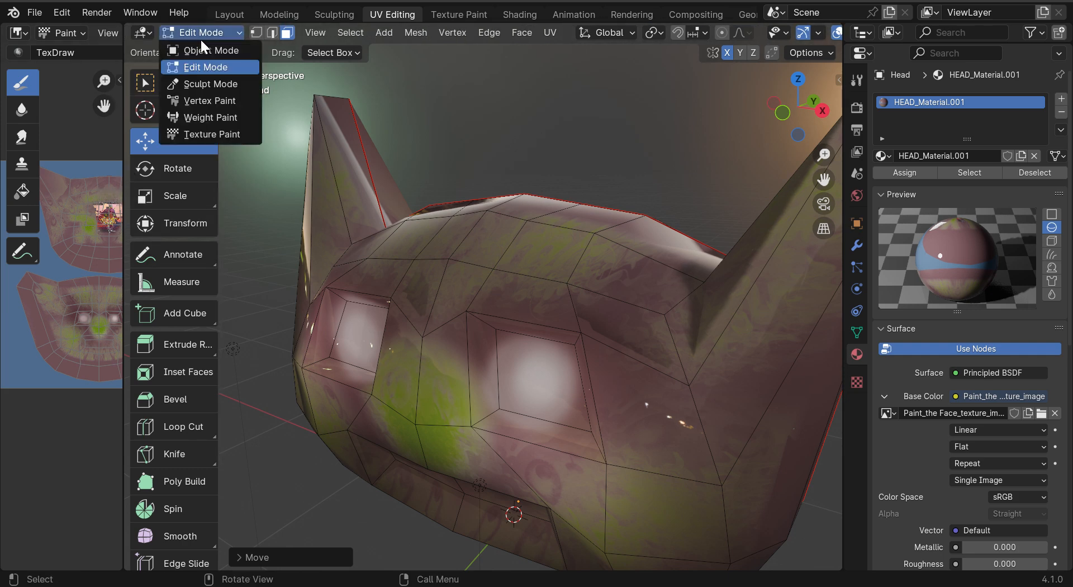
click(211, 134)
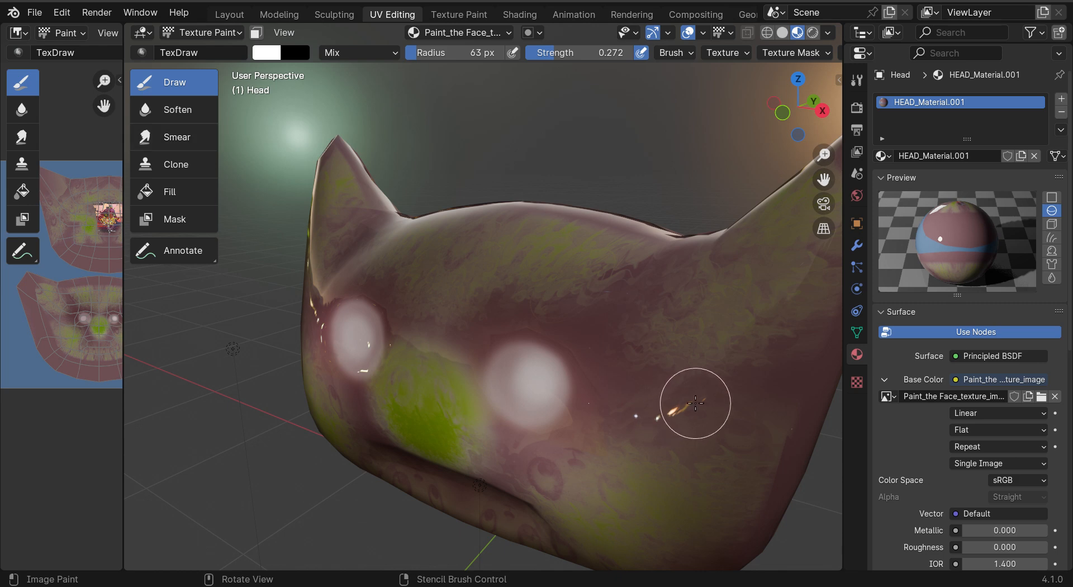
middle_drag(671, 407, 673, 317)
scroll(672, 317, up, 1)
scroll(673, 316, down, 1)
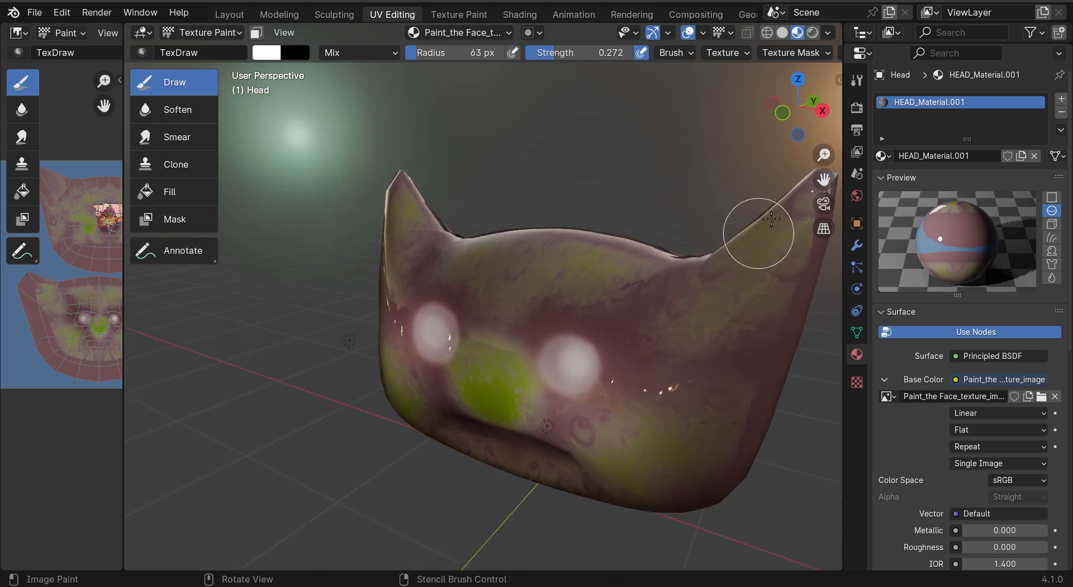
mouse_move(805, 133)
mouse_down()
mouse_move(638, 137)
mouse_move(604, 118)
mouse_up()
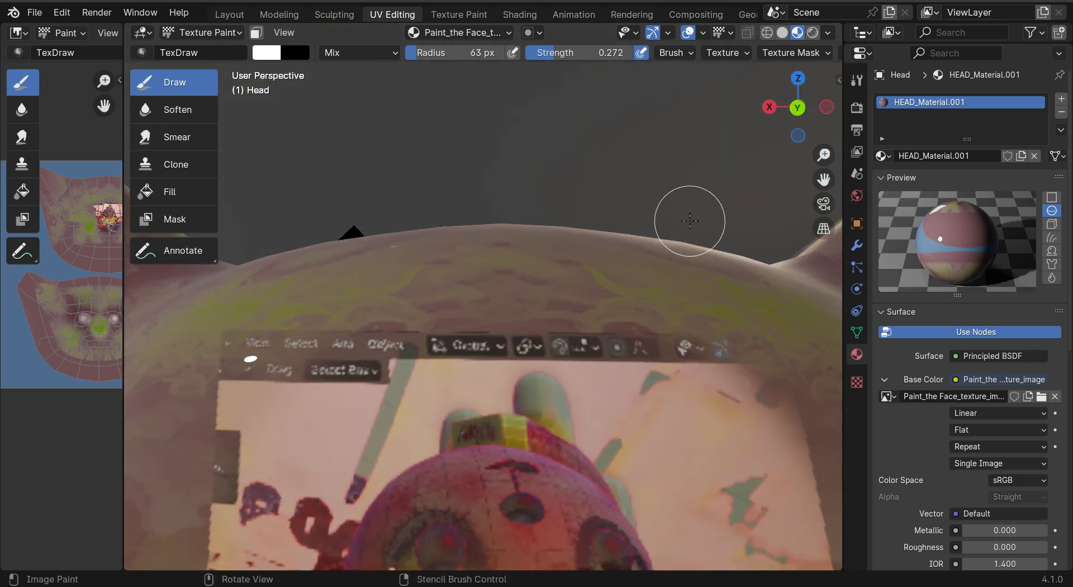
scroll(691, 222, down, 4)
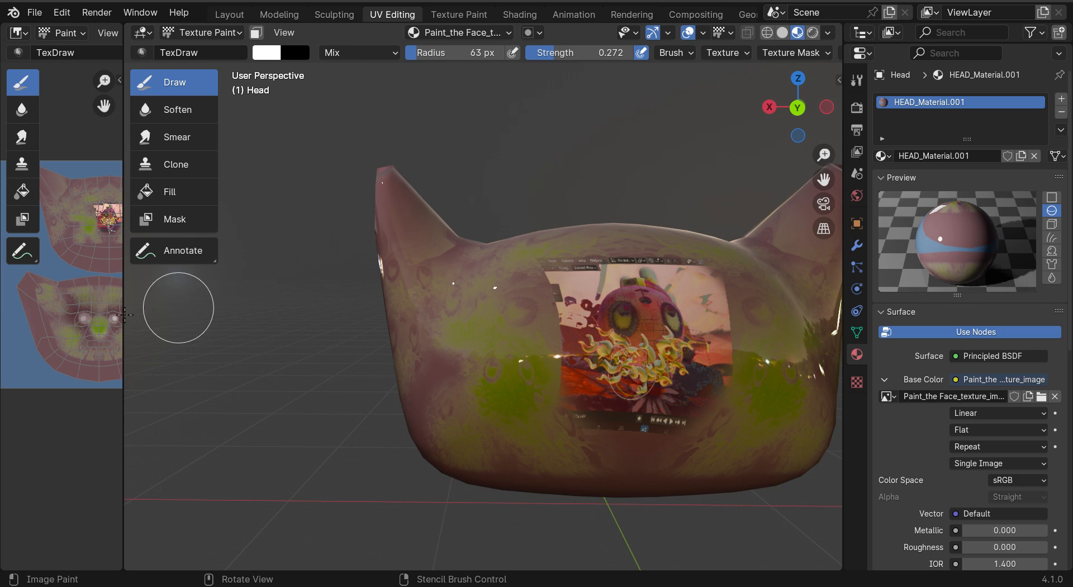
Enlarge the image editor and examine how the front and back islands of the head's UV layout sit on the painted texture.
drag(121, 319, 421, 332)
scroll(286, 269, up, 3)
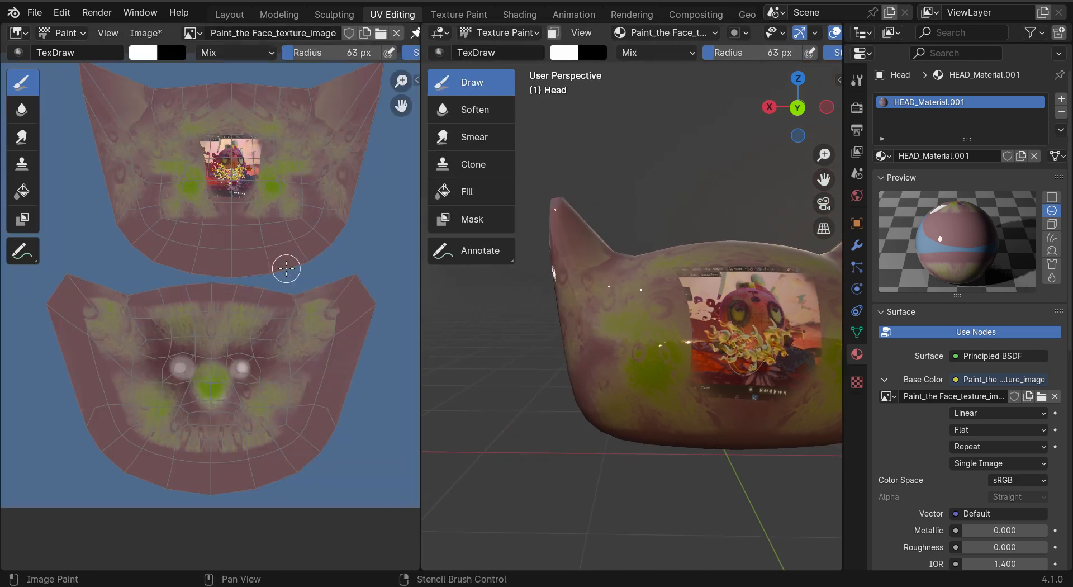
scroll(286, 268, up, 1)
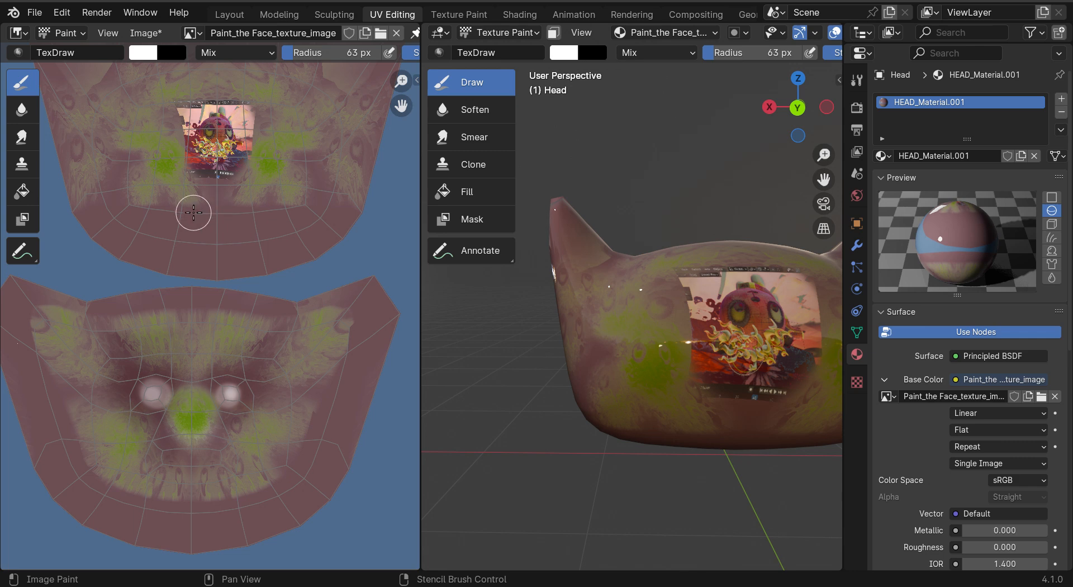
scroll(194, 213, down, 2)
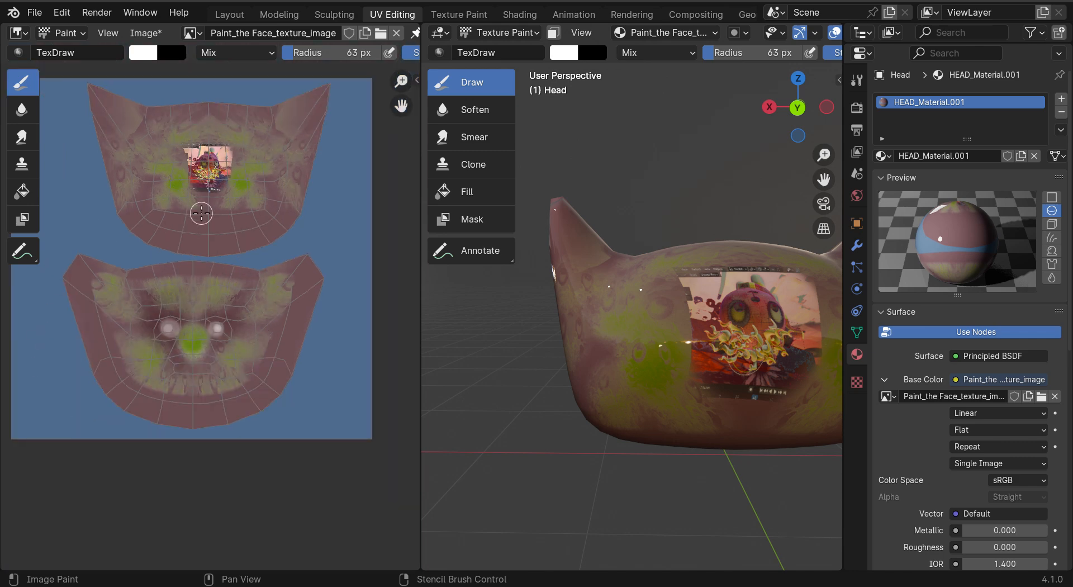
scroll(202, 213, up, 2)
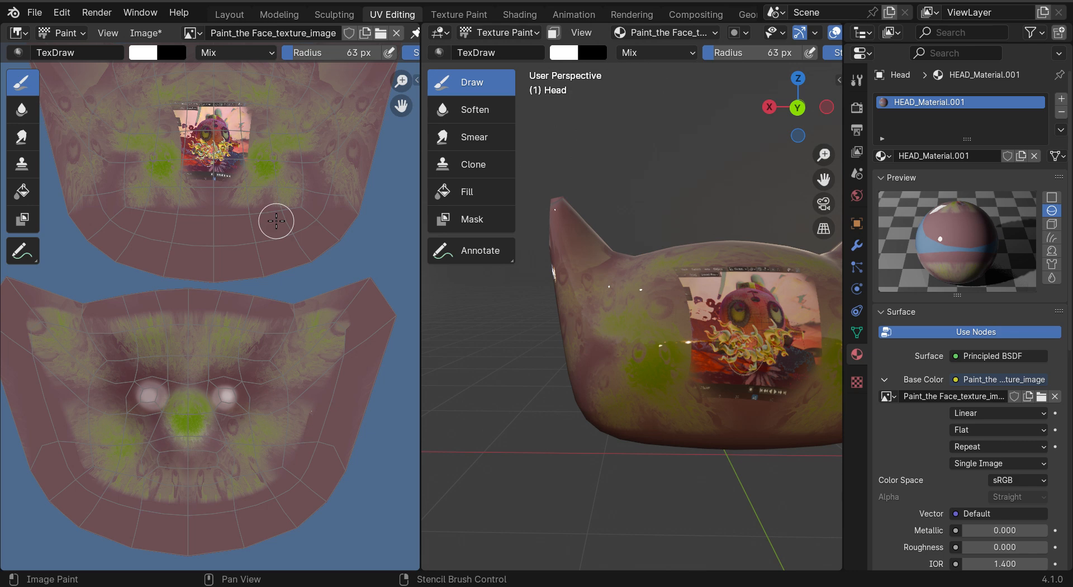
scroll(174, 457, up, 2)
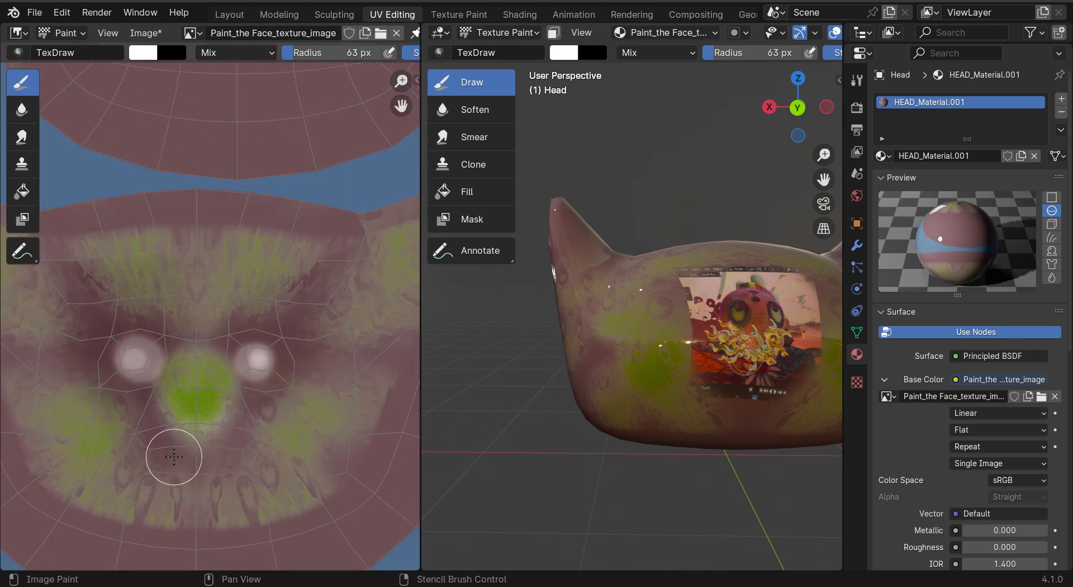
scroll(280, 388, down, 2)
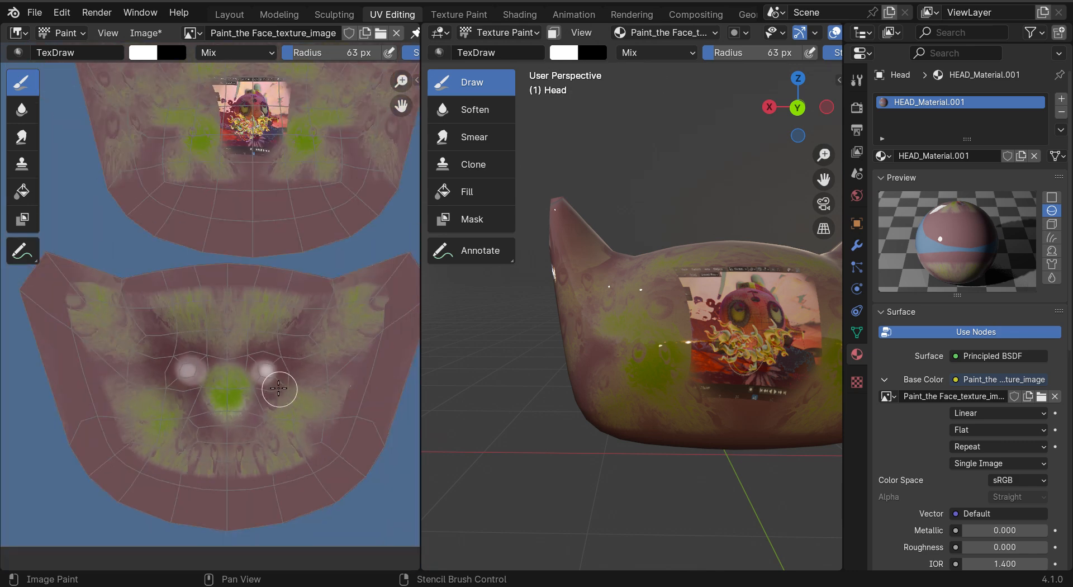
scroll(327, 345, down, 1)
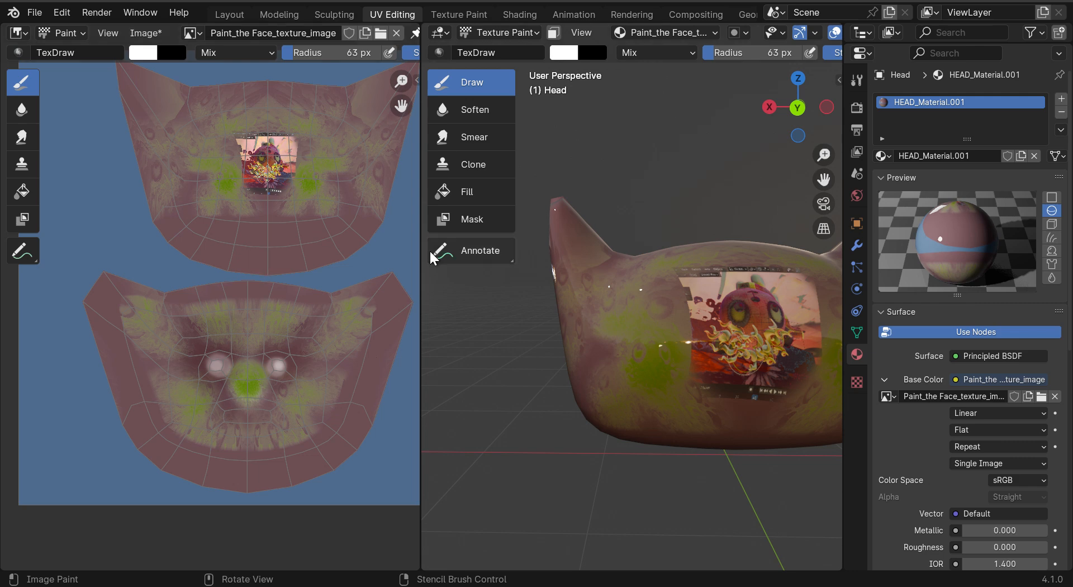
Give the 3D viewport more width and examine the painted face and ears on the model from different angles.
drag(420, 265, 208, 255)
drag(797, 115, 499, 115)
scroll(530, 298, up, 3)
scroll(530, 299, up, 1)
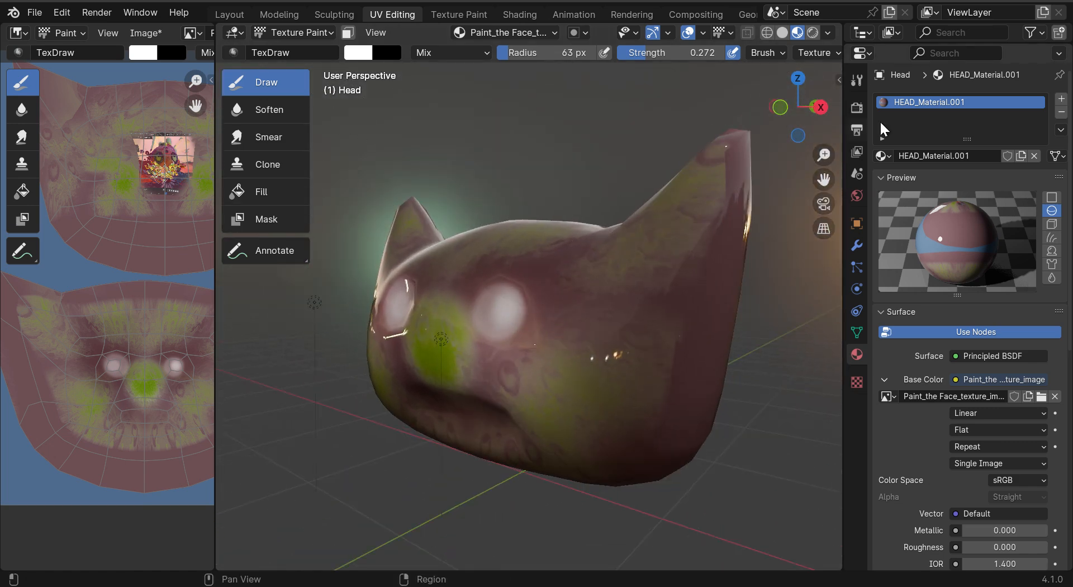
mouse_move(783, 117)
mouse_down()
mouse_move(884, 129)
mouse_move(797, 132)
mouse_up()
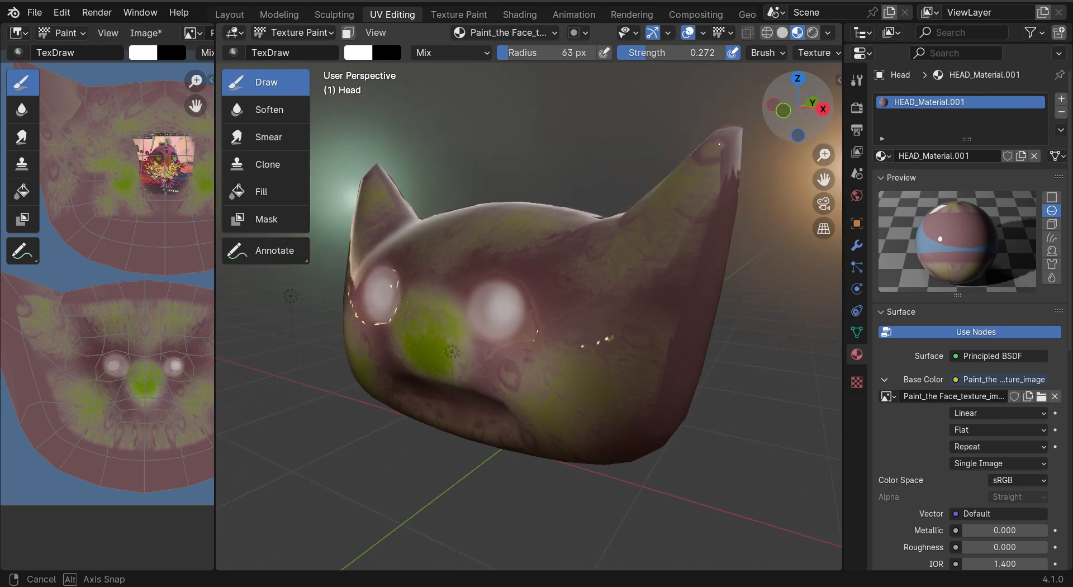
drag(844, 210, 898, 246)
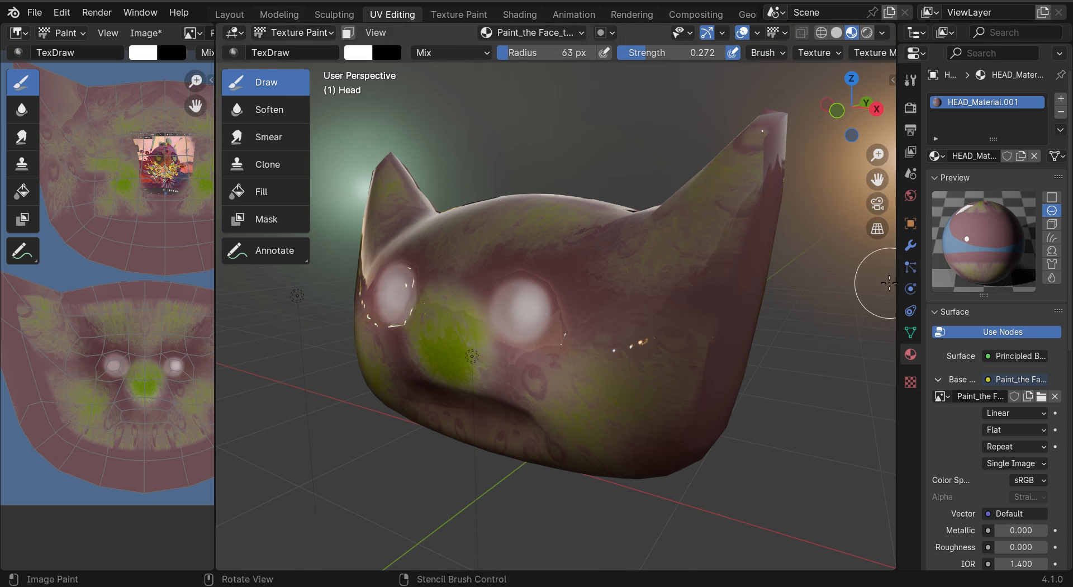
drag(895, 289, 822, 297)
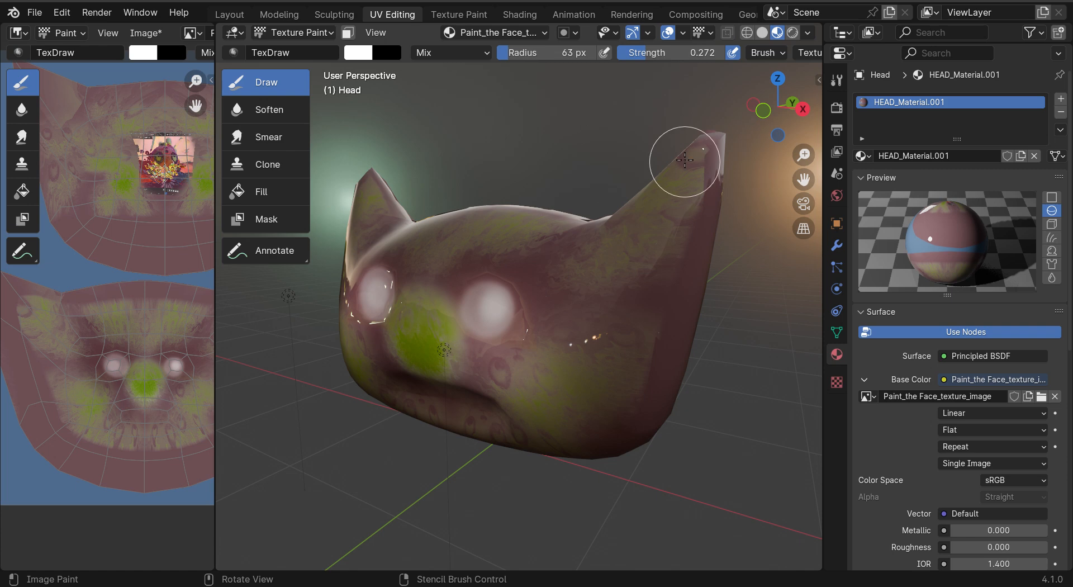
mouse_move(775, 112)
mouse_down()
mouse_move(680, 140)
mouse_move(797, 114)
mouse_move(775, 112)
mouse_up()
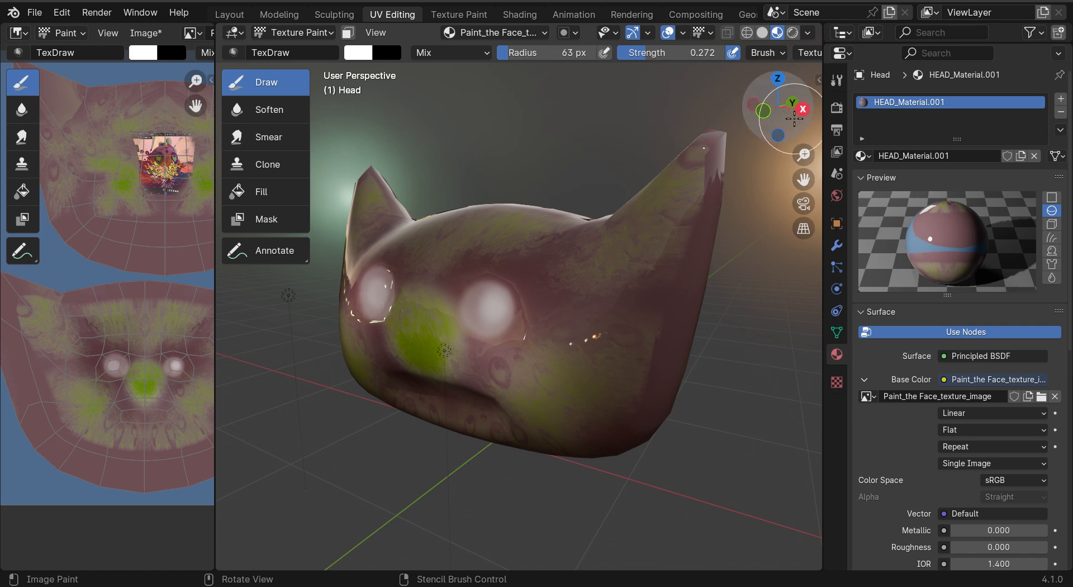
mouse_move(780, 109)
mouse_down()
mouse_move(743, 109)
mouse_move(889, 111)
mouse_move(772, 115)
mouse_up()
scroll(496, 324, up, 2)
scroll(496, 324, down, 2)
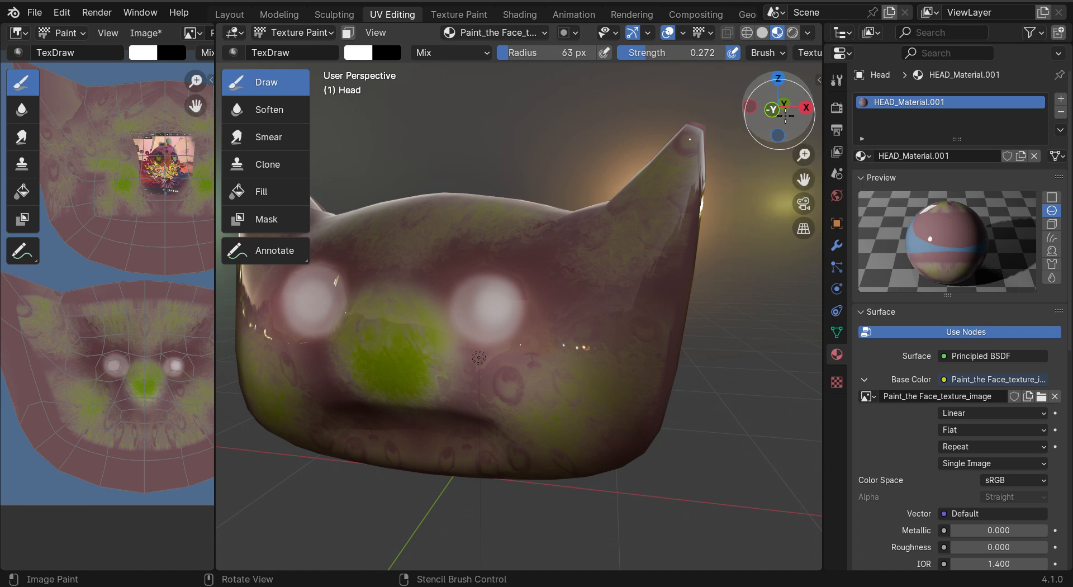
drag(772, 115, 828, 114)
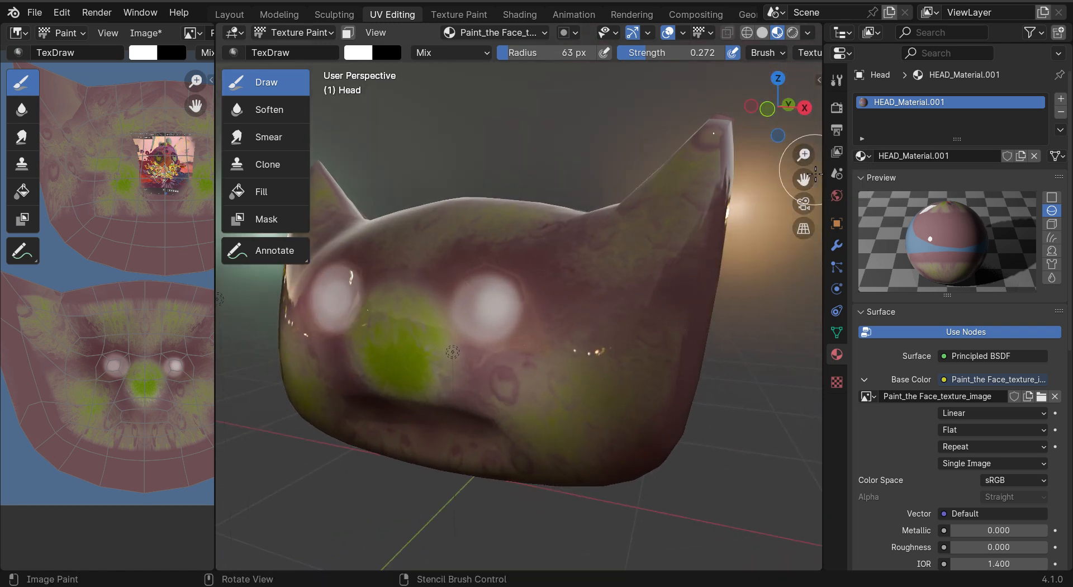
drag(824, 200, 888, 203)
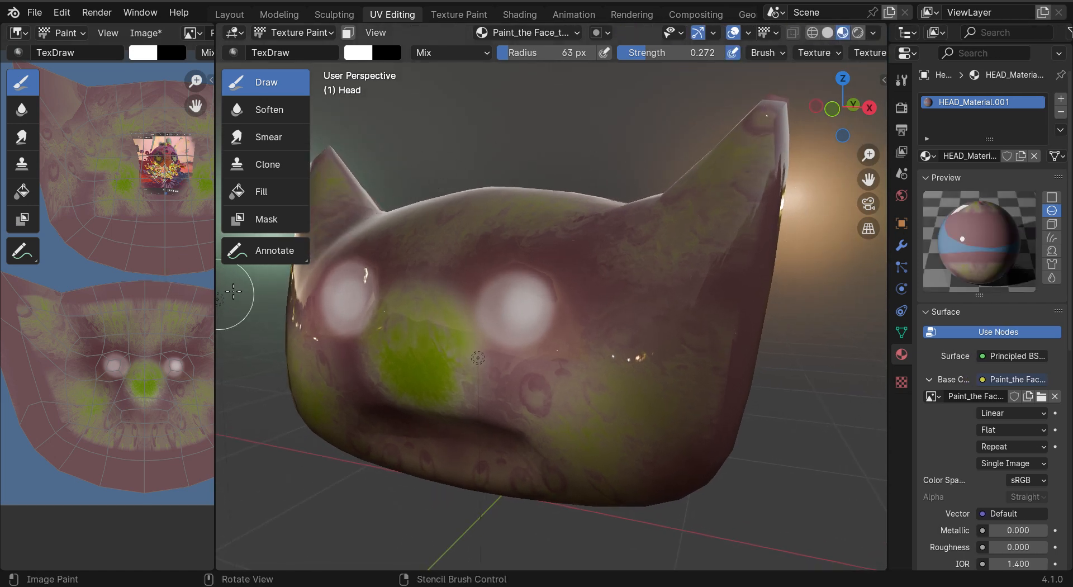
Show the full texture beside the head model and paint soft white dabs around the lower face.
drag(214, 284, 437, 299)
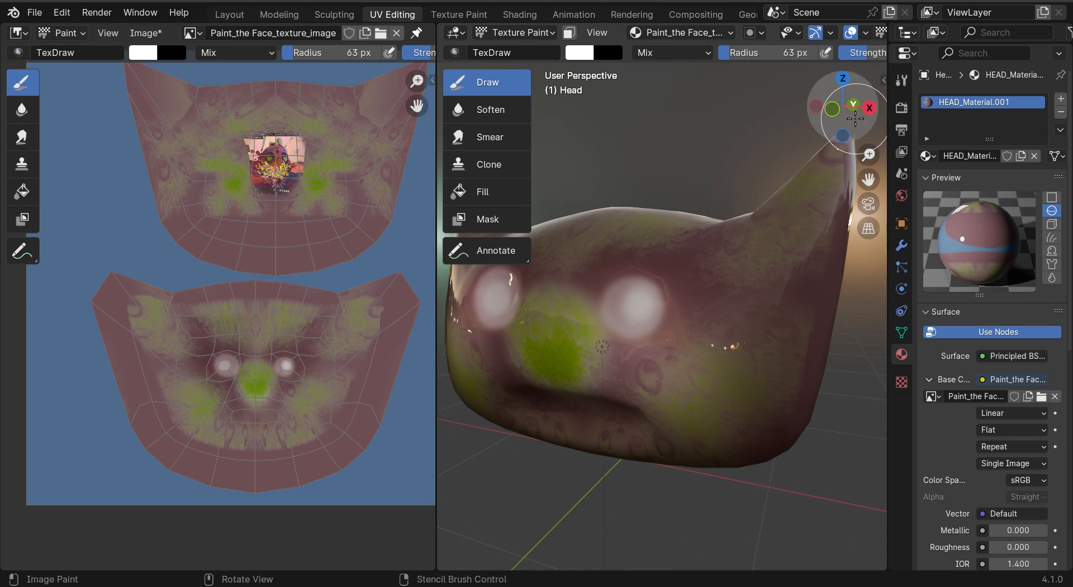
mouse_move(841, 114)
mouse_down()
mouse_move(621, 115)
mouse_move(772, 172)
mouse_move(820, 149)
mouse_move(738, 156)
mouse_up()
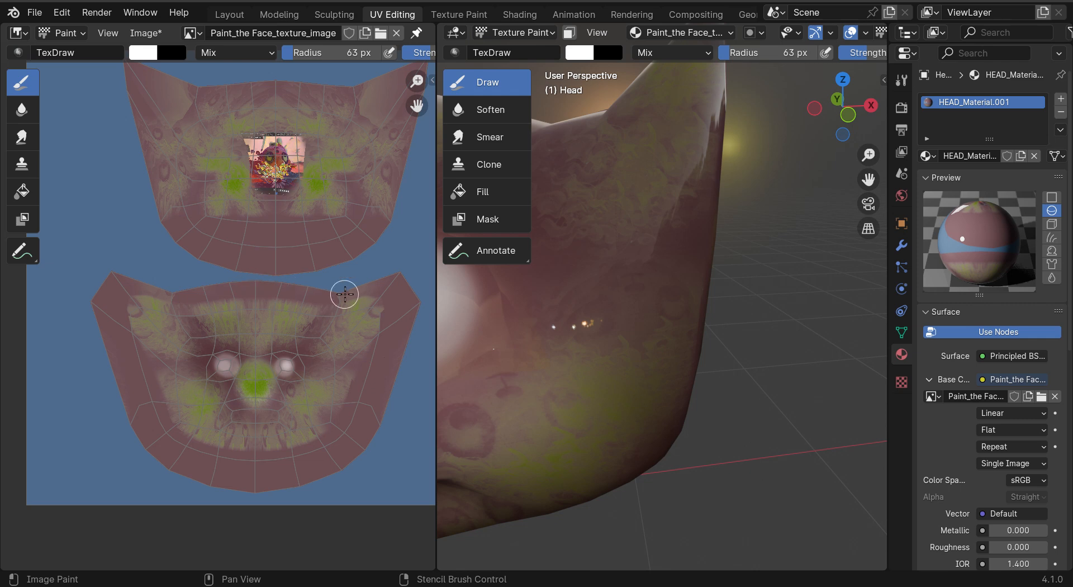
drag(849, 168, 771, 220)
middle_drag(770, 220, 714, 223)
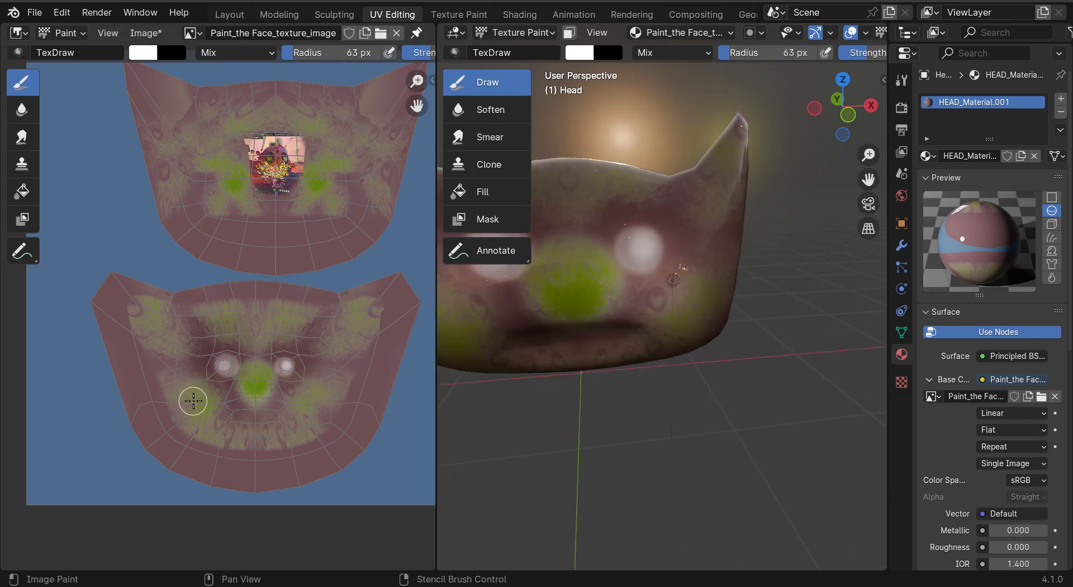
click(652, 347)
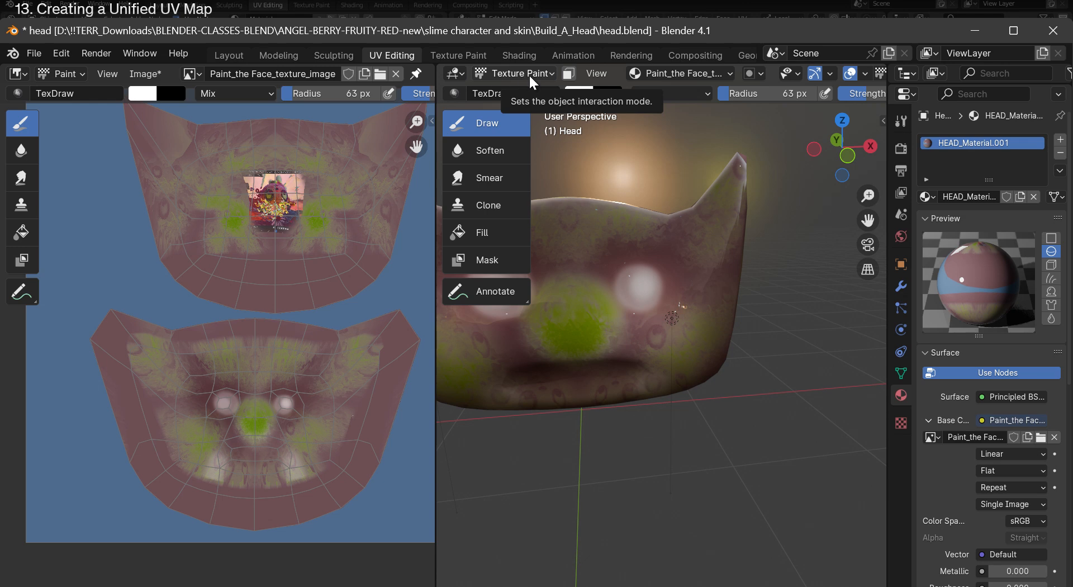
Switch the head to Object Mode and widen the 3D viewport to show the whole head.
click(512, 73)
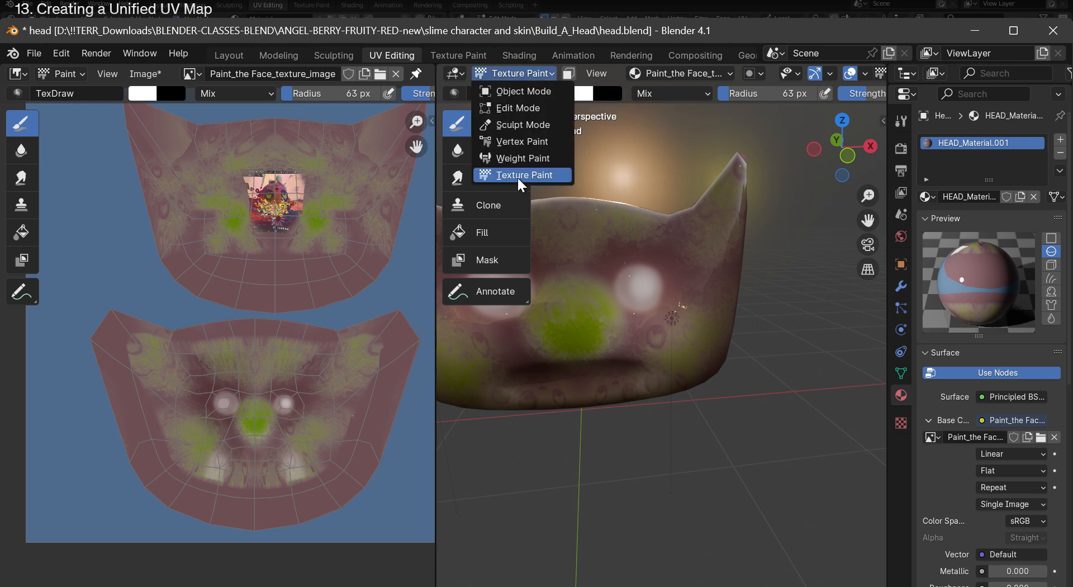
click(511, 93)
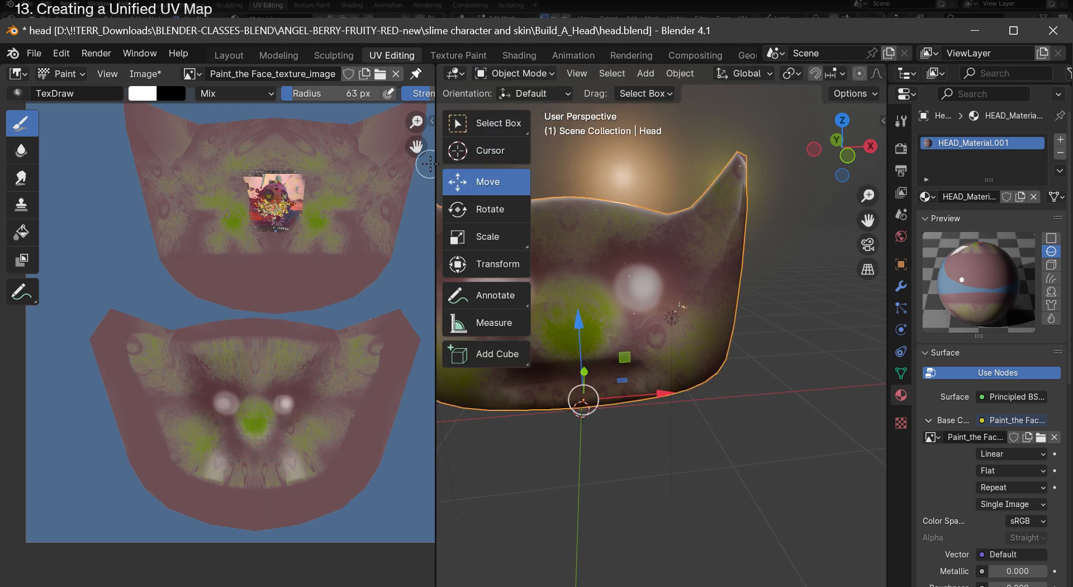
drag(430, 163, 338, 164)
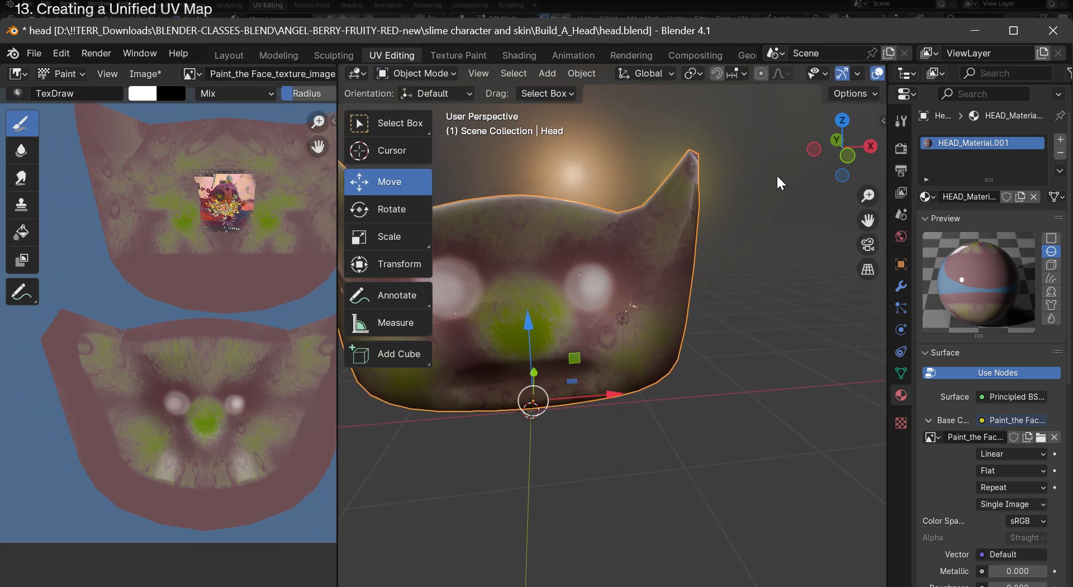
drag(827, 150, 777, 154)
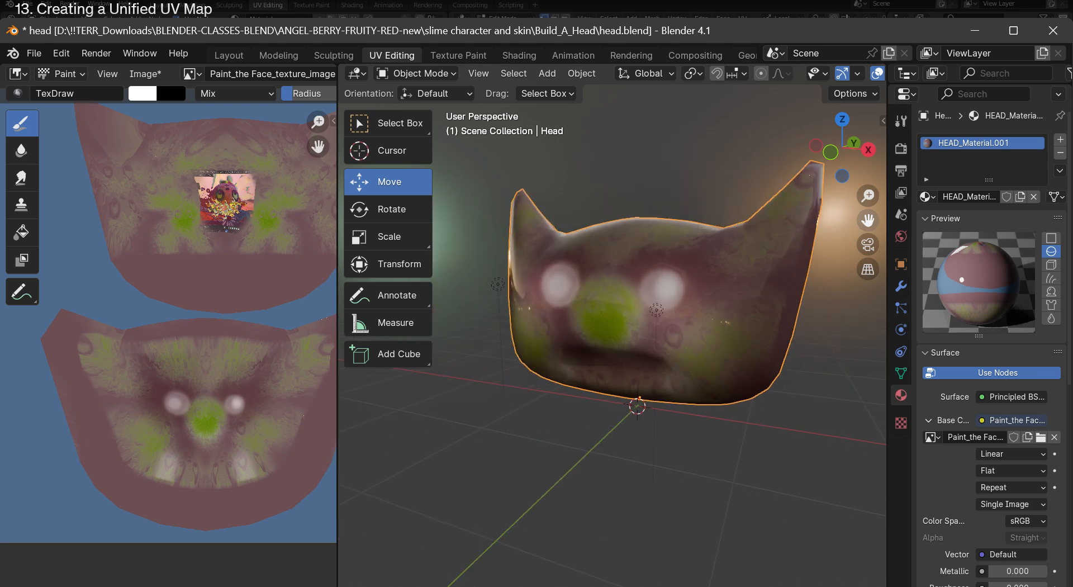
Deselect the head in the 3D viewport.
mouse_move(849, 152)
mouse_down()
mouse_move(822, 154)
mouse_move(878, 193)
mouse_move(844, 154)
mouse_move(869, 148)
mouse_up()
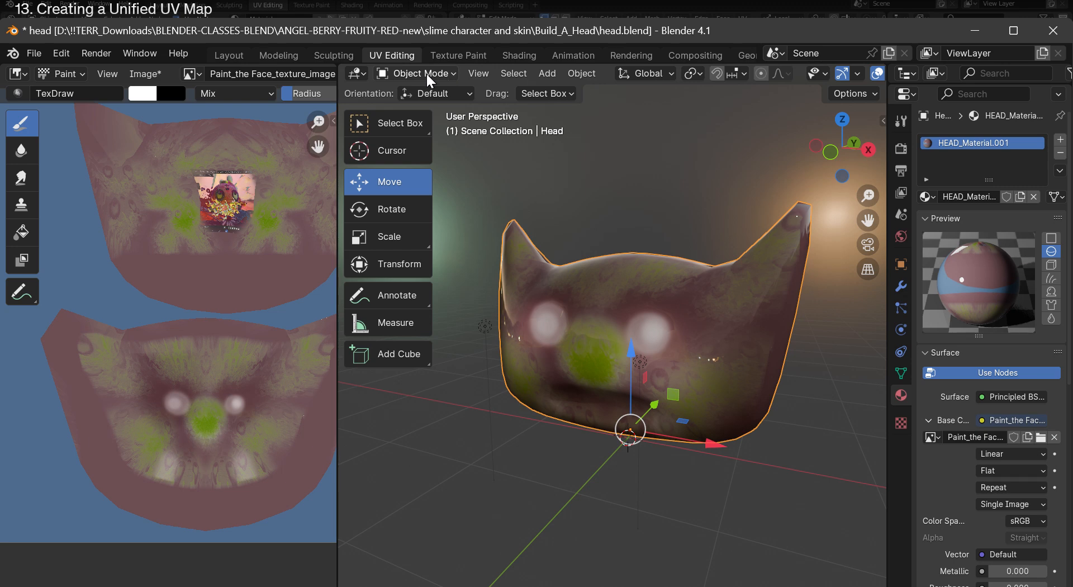
click(426, 73)
click(604, 157)
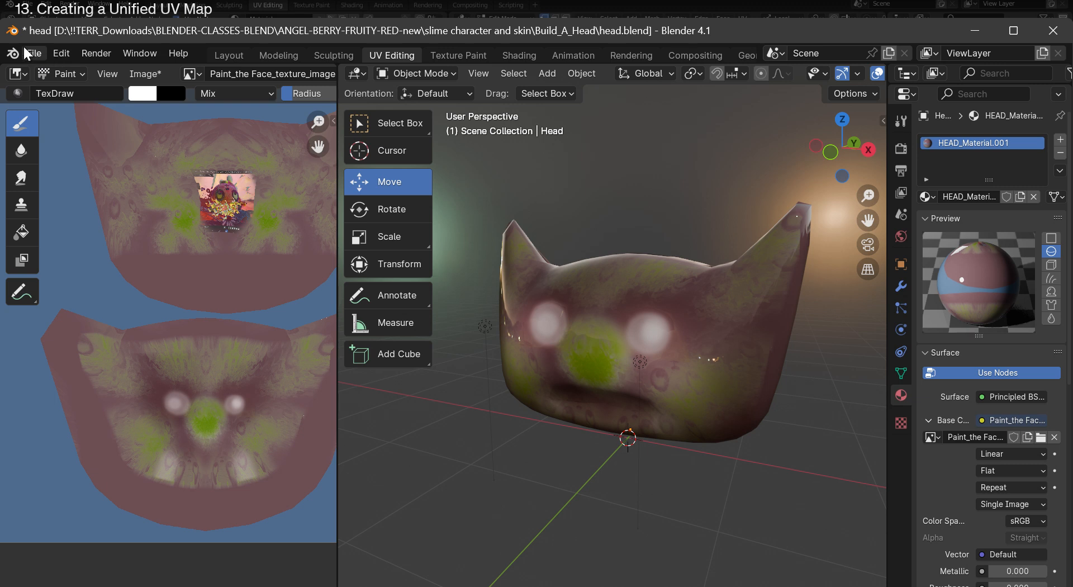
Set the interface resolution scale to 1.26 in the preferences and close the preferences window.
click(62, 54)
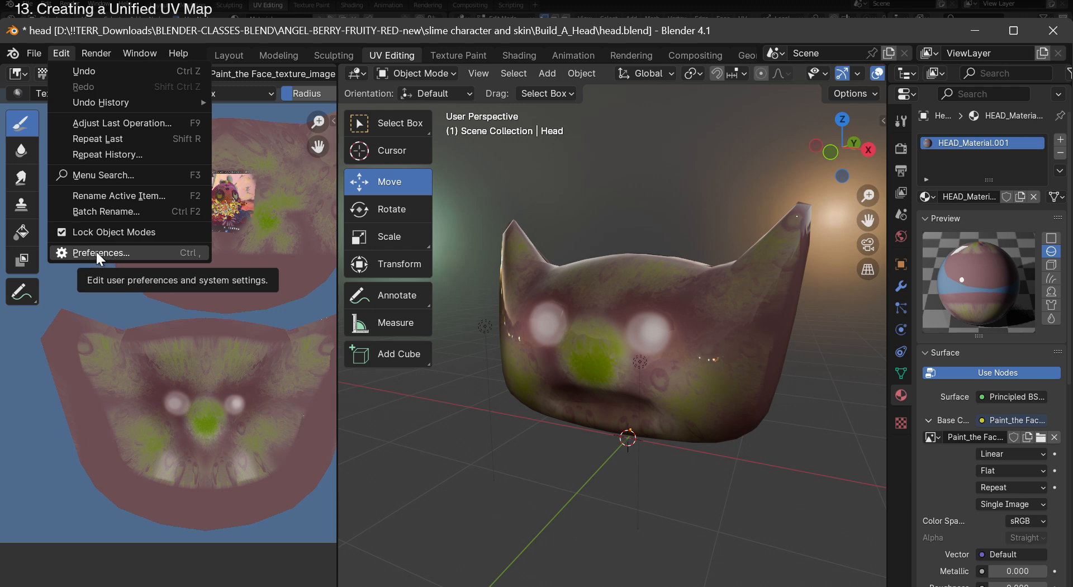
click(97, 255)
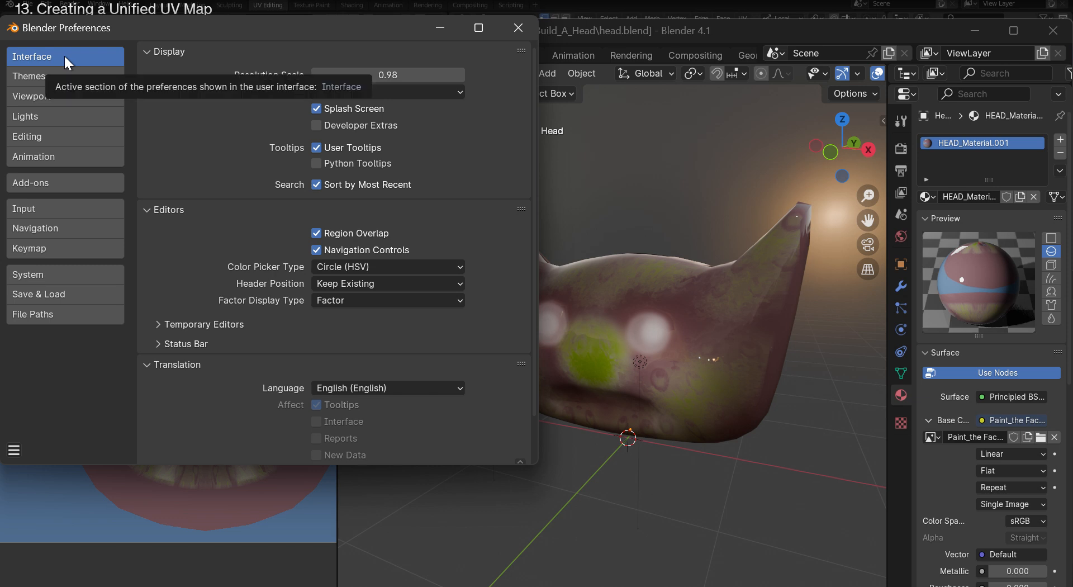
click(153, 48)
click(151, 47)
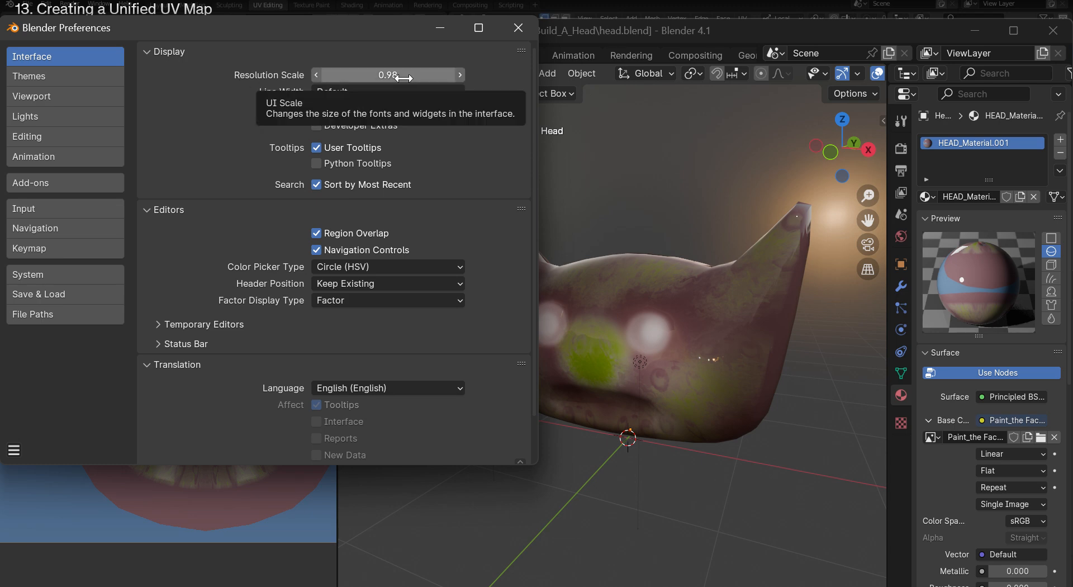
mouse_move(388, 74)
mouse_down()
mouse_move(464, 74)
mouse_move(337, 77)
mouse_move(403, 78)
mouse_move(375, 87)
mouse_up()
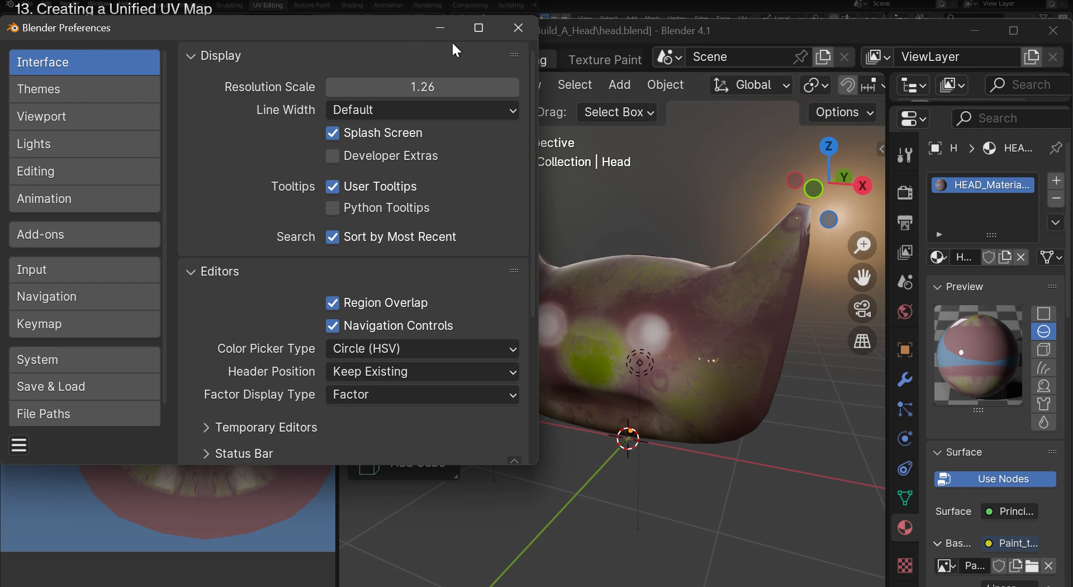
click(519, 31)
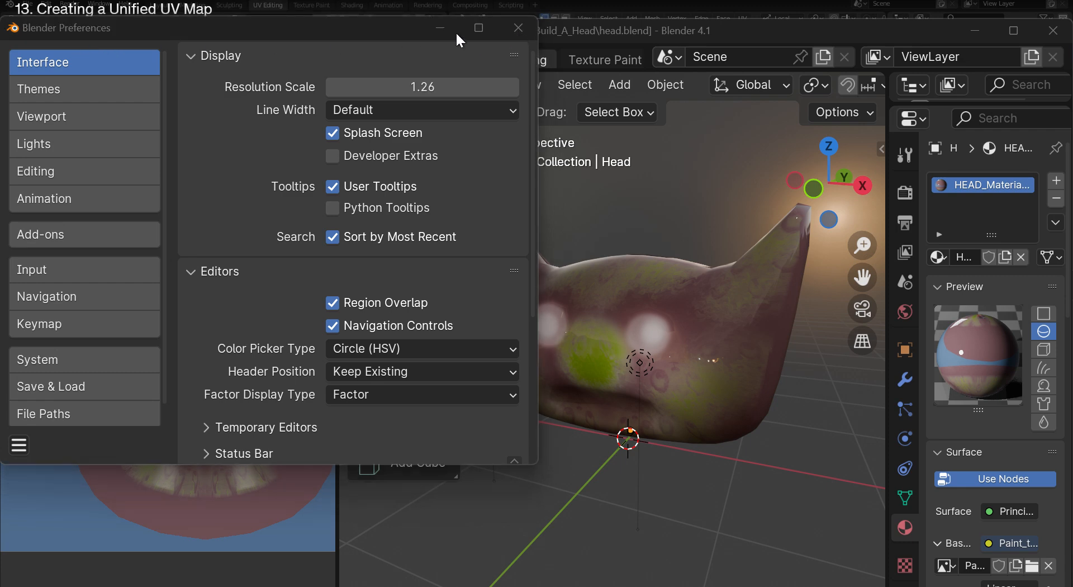
drag(397, 25, 388, 118)
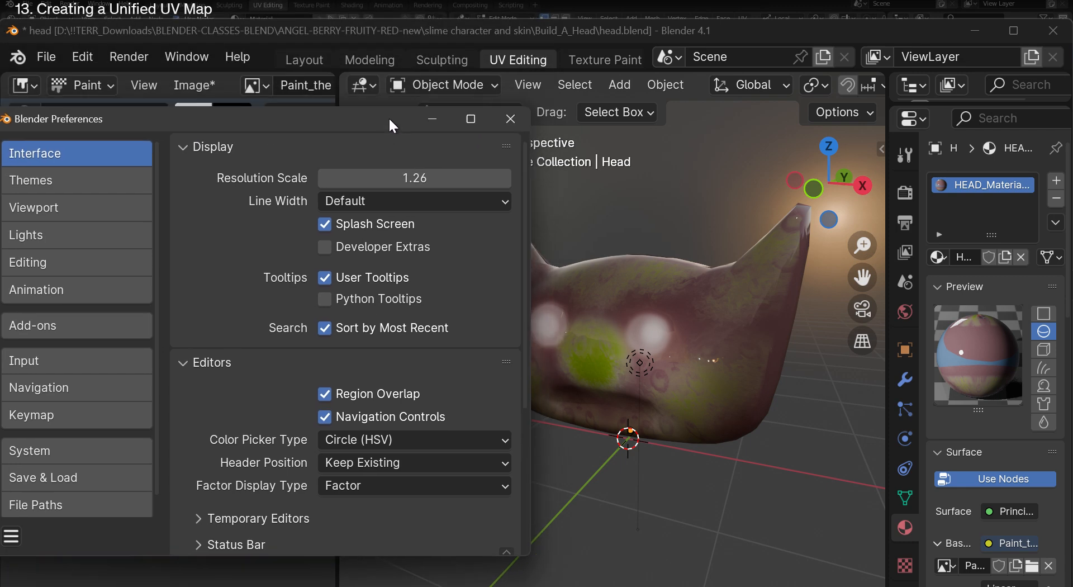
click(510, 120)
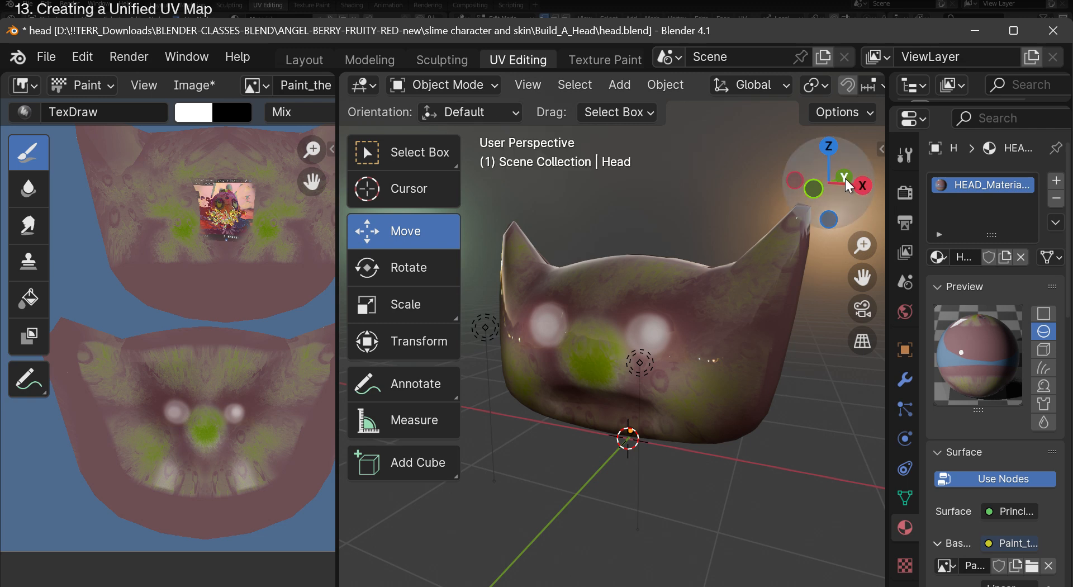
Widen the Outliner and Properties column, expand the Outliner to view the whole scene collection, and collapse it again.
mouse_move(844, 180)
mouse_down()
mouse_move(769, 178)
mouse_move(843, 176)
mouse_move(817, 173)
mouse_move(833, 174)
mouse_up()
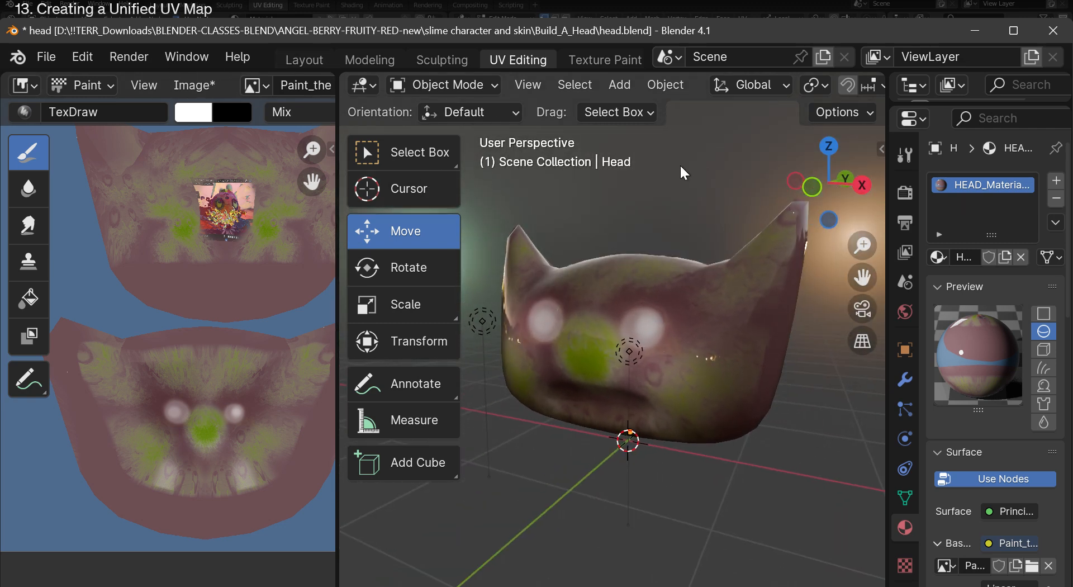
drag(886, 175, 720, 201)
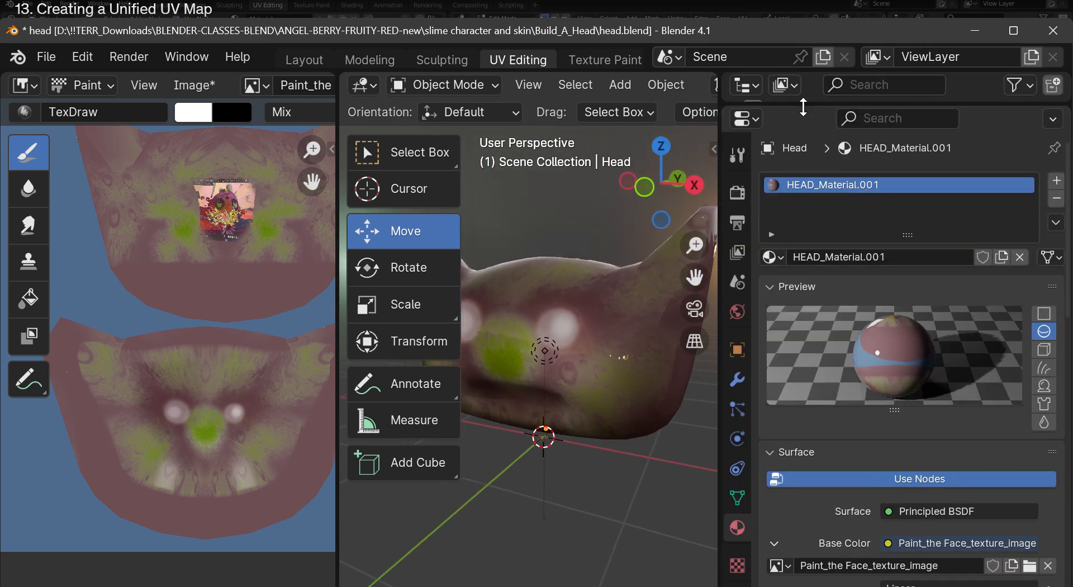
drag(813, 100, 838, 361)
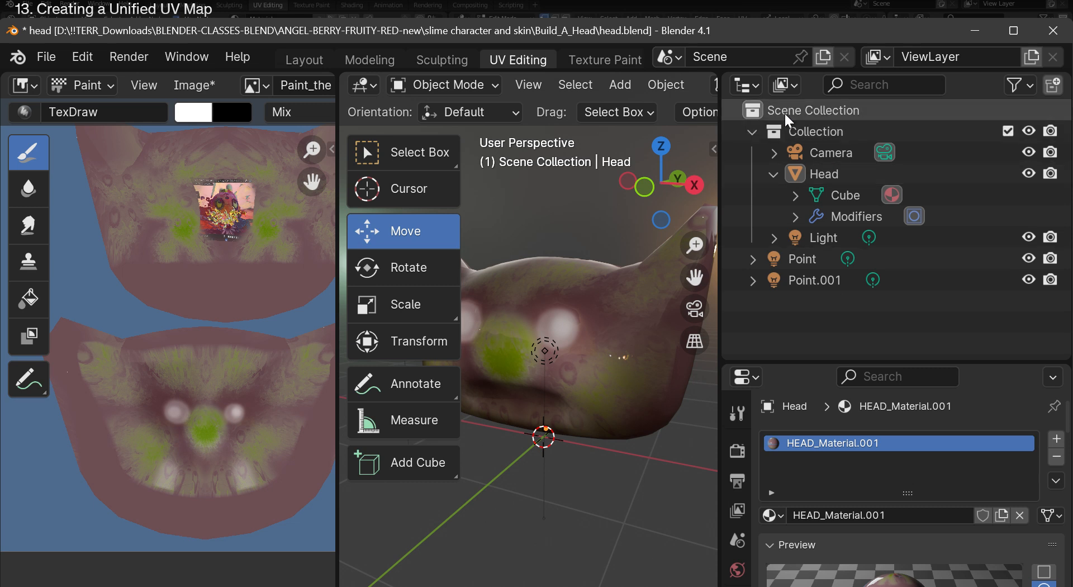
drag(812, 363, 814, 100)
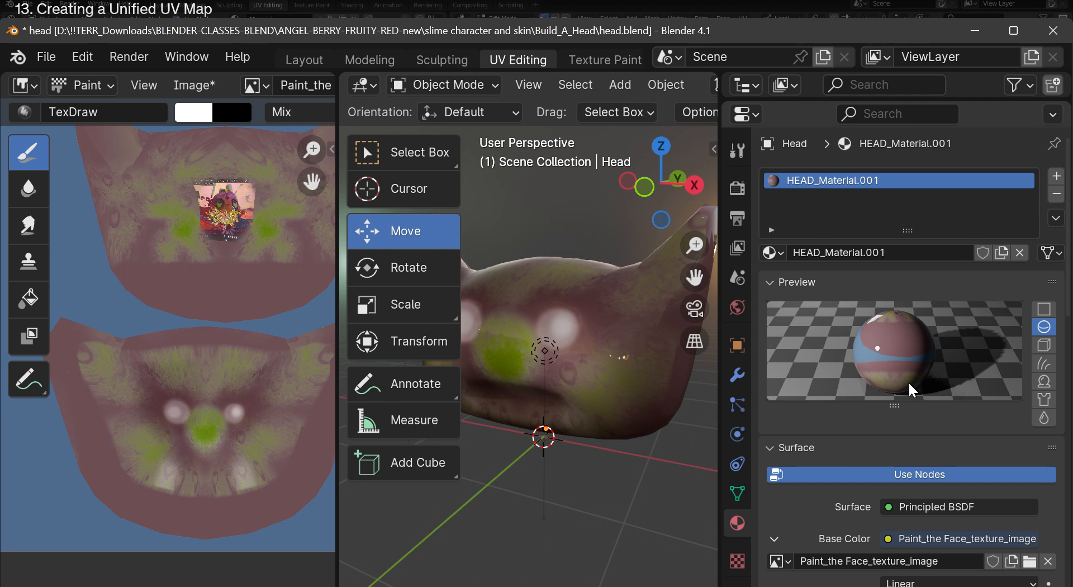
Scale the contents of the head's material properties up and down, settling on a slightly enlarged size.
ctrl+middle_drag(910, 384, 921, 426)
scroll(921, 426, down, 11)
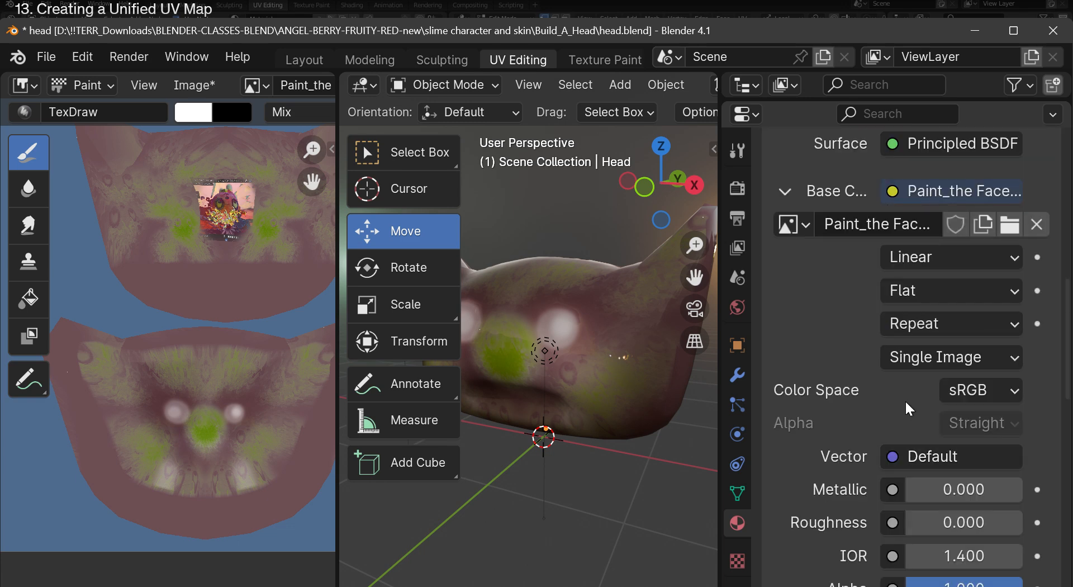
key(KP_Subtract)
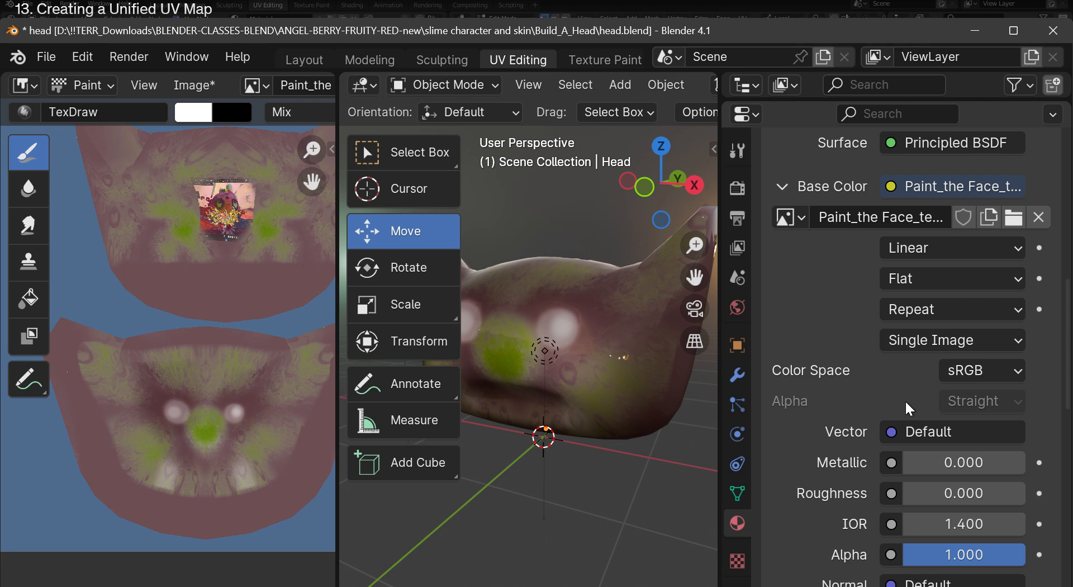
ctrl+middle_drag(905, 401, 887, 331)
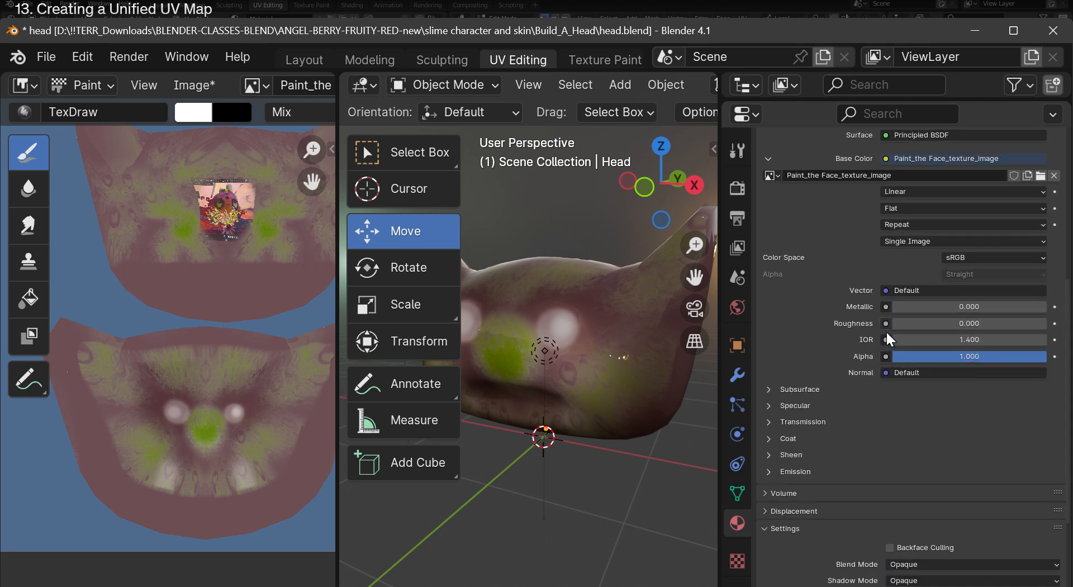
key(KP_Subtract)
key(KP_Add)
key(KP_Add)
key(KP_Add)
key(KP_Add)
key(KP_Add)
key(KP_Add)
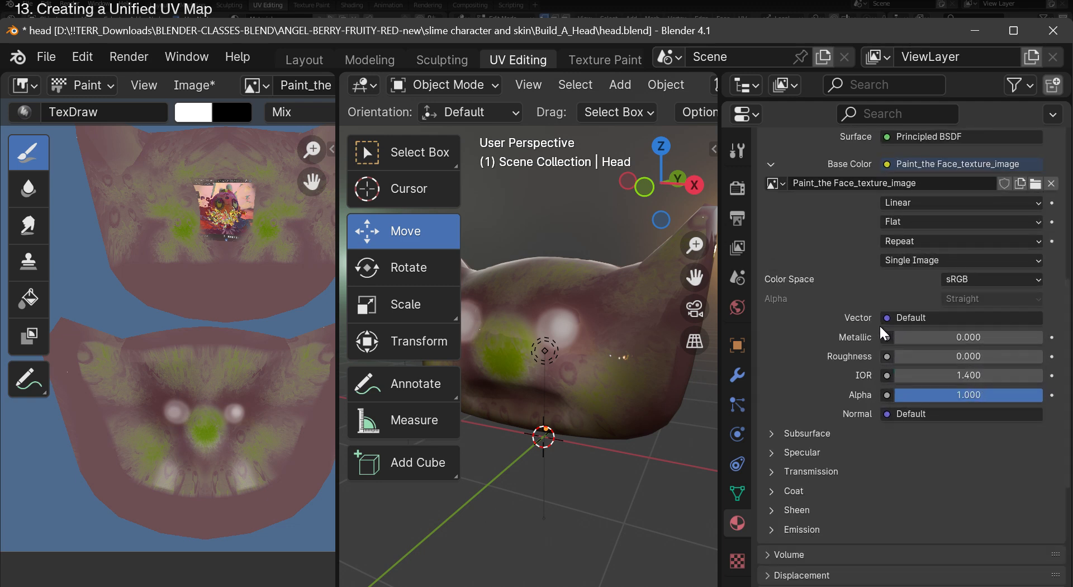
key(KP_Subtract)
key(KP_Subtract)
key(KP_Subtract)
key(KP_Subtract)
key(KP_Add)
key(KP_Add)
key(KP_Add)
key(KP_Add)
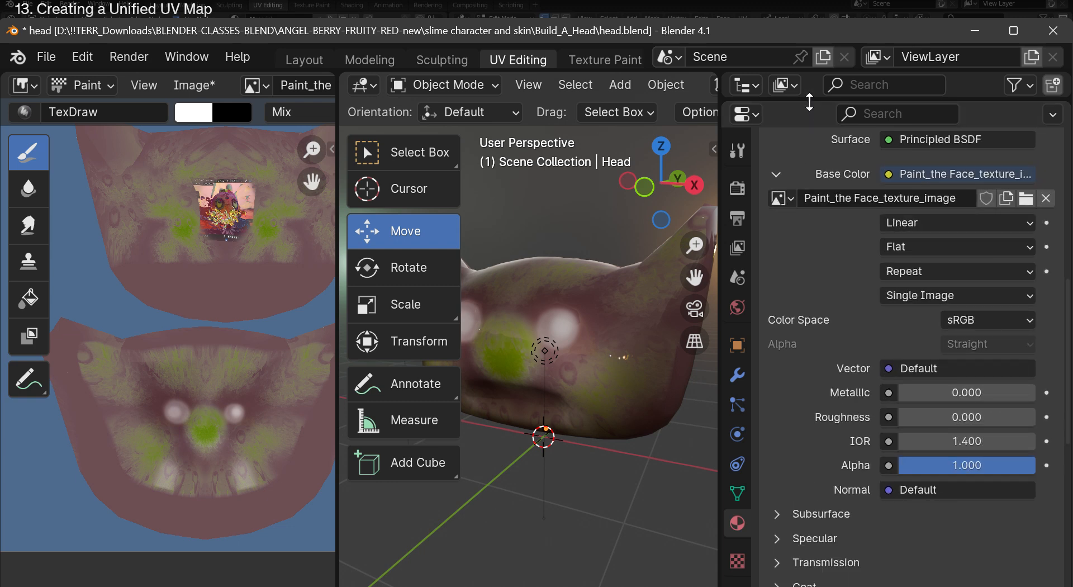
Widen the 3D viewport by narrowing the areas on both sides, and adjust the Outliner's height to show entries down to the head's Cube data.
drag(809, 102, 808, 145)
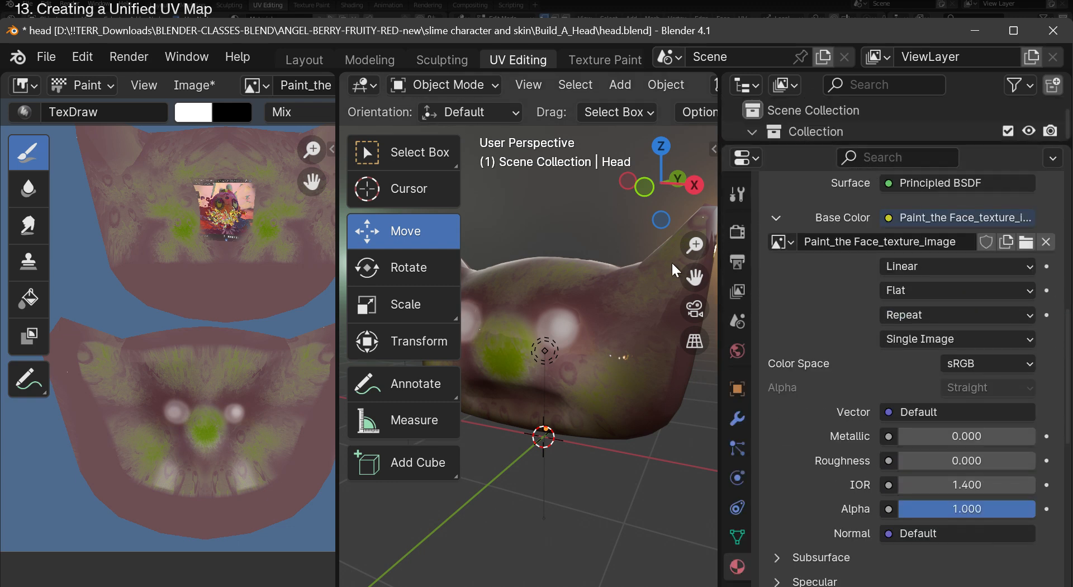
drag(720, 235, 809, 230)
drag(921, 144, 920, 280)
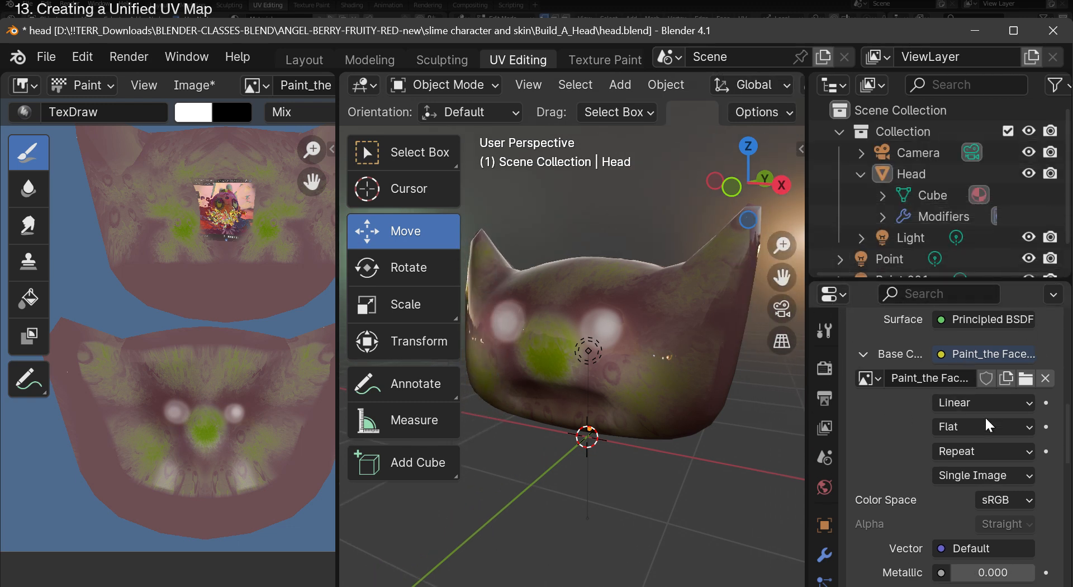
click(834, 295)
drag(339, 222, 166, 223)
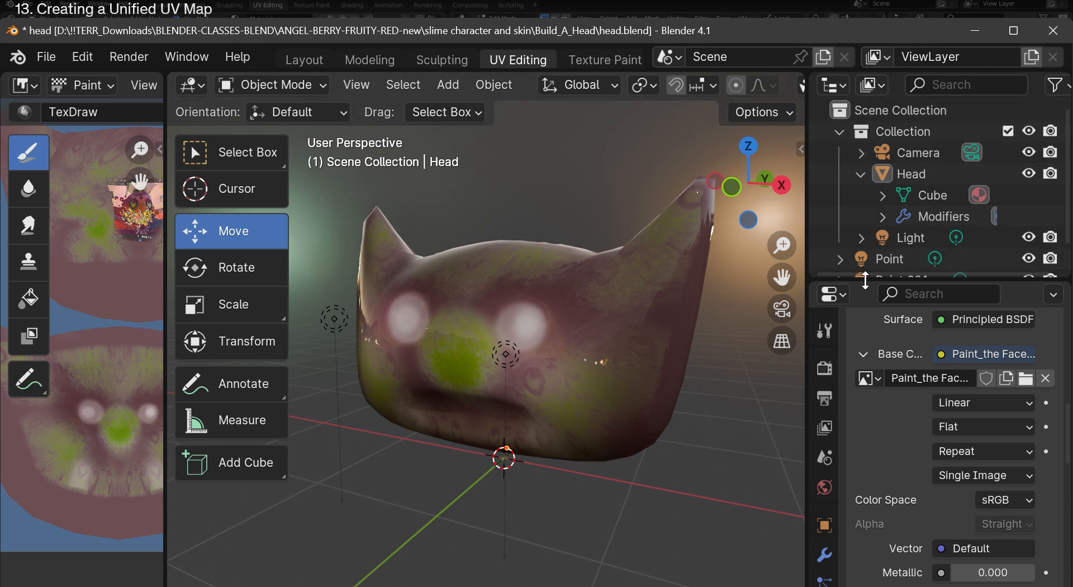
drag(878, 281, 868, 361)
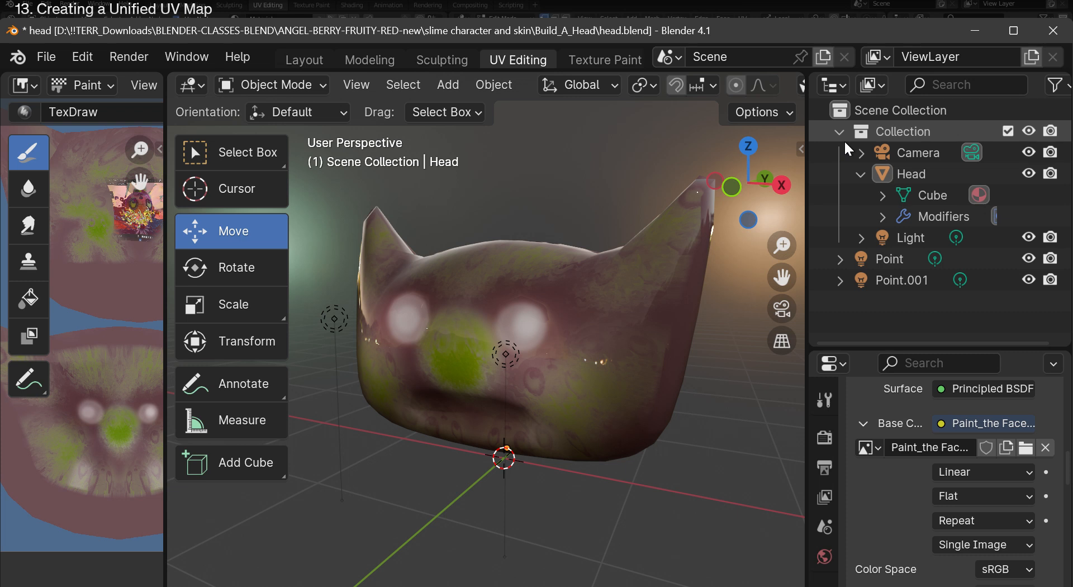
drag(869, 351, 865, 207)
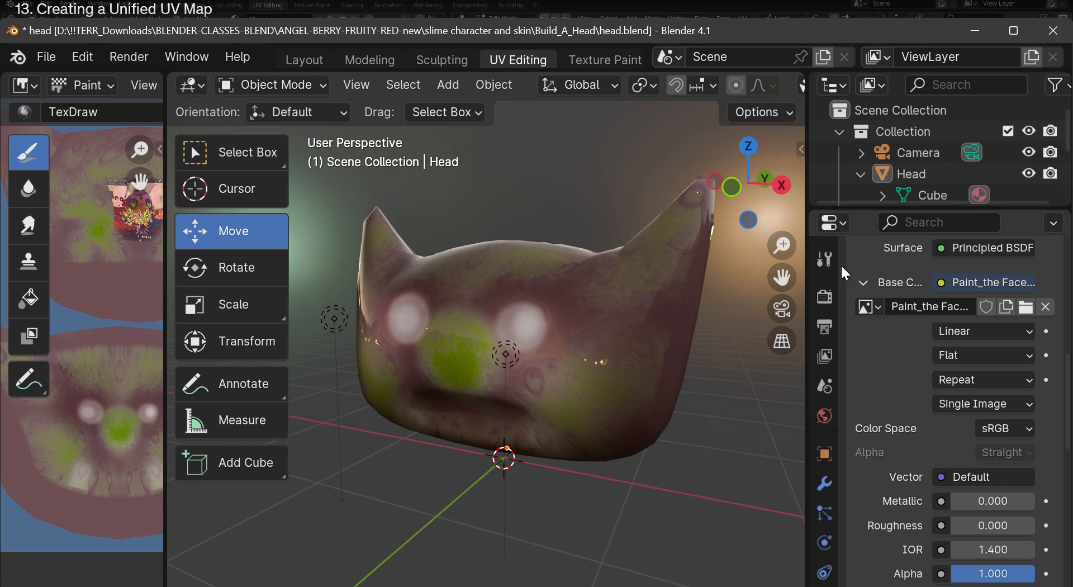
Maximize the Properties editor over the whole window, restore it, and narrow its column in favour of the 3D viewport.
drag(809, 270, 667, 313)
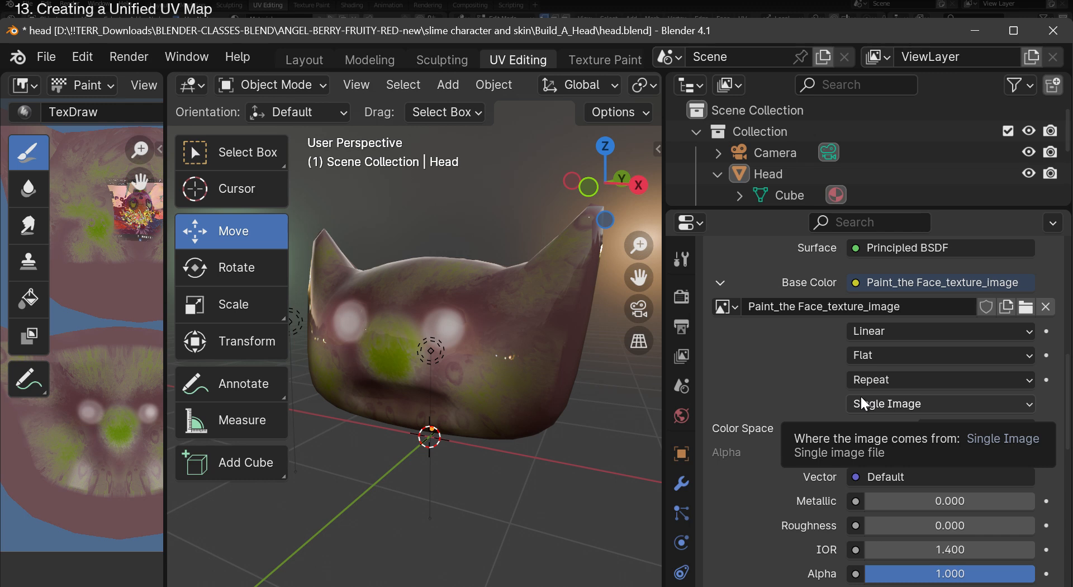
key(ctrl+space)
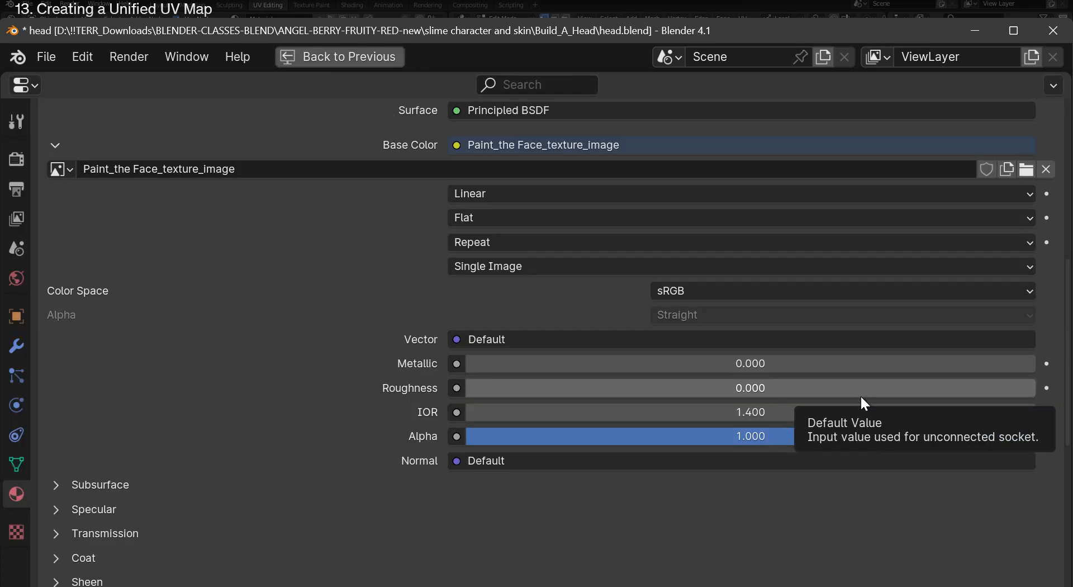
key(ctrl+space)
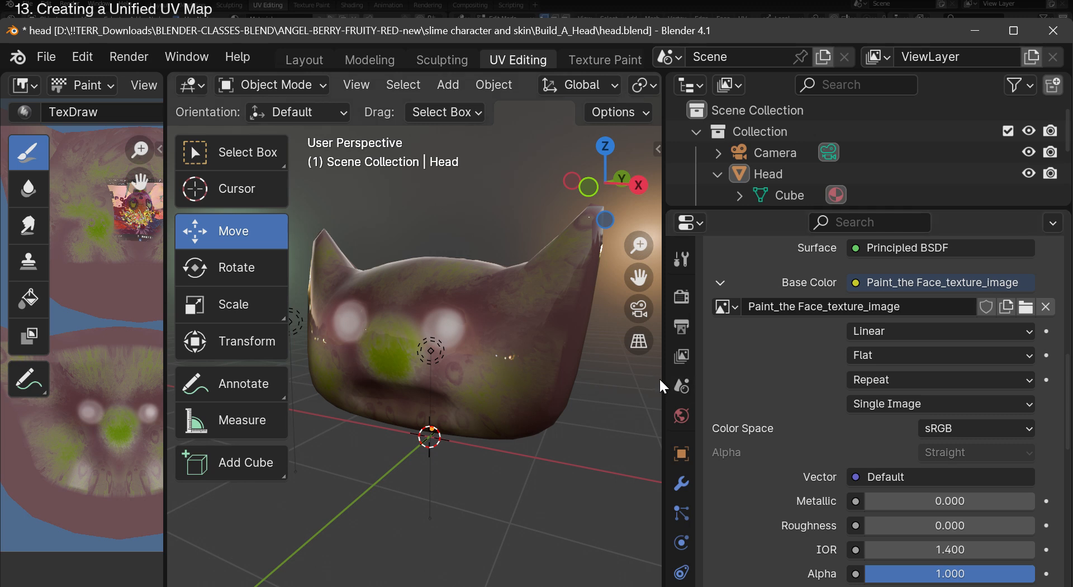
drag(662, 383, 842, 383)
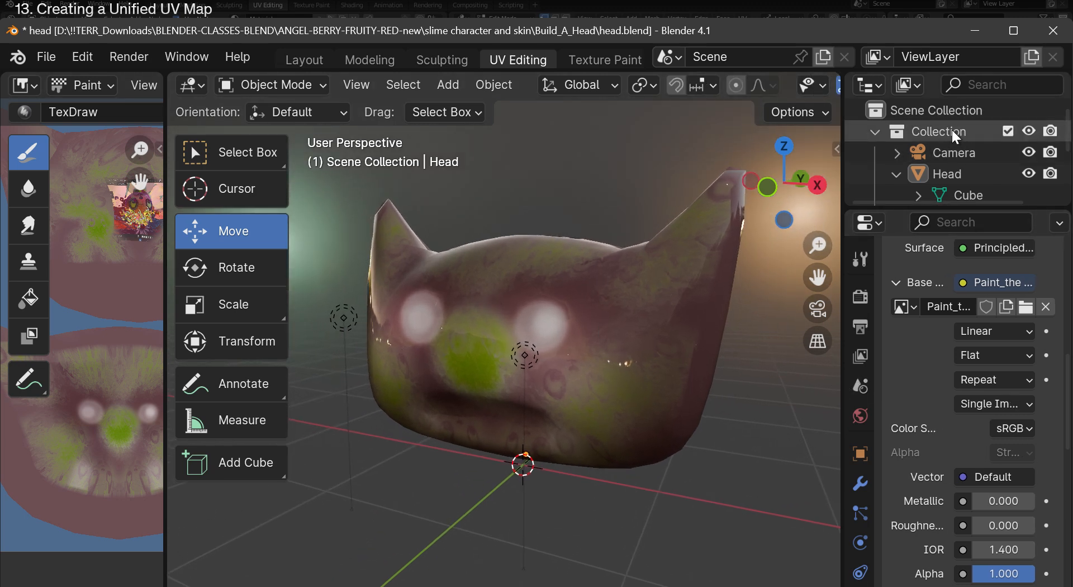
Select the head and reveal the overlay and shading mode controls in the 3D viewport's header.
mouse_move(226, 567)
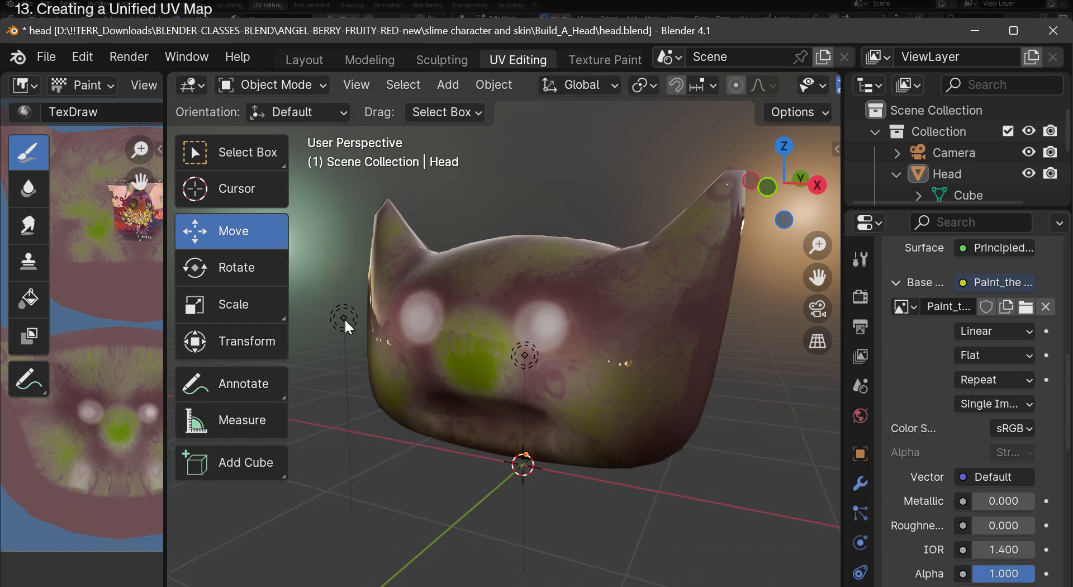
click(520, 298)
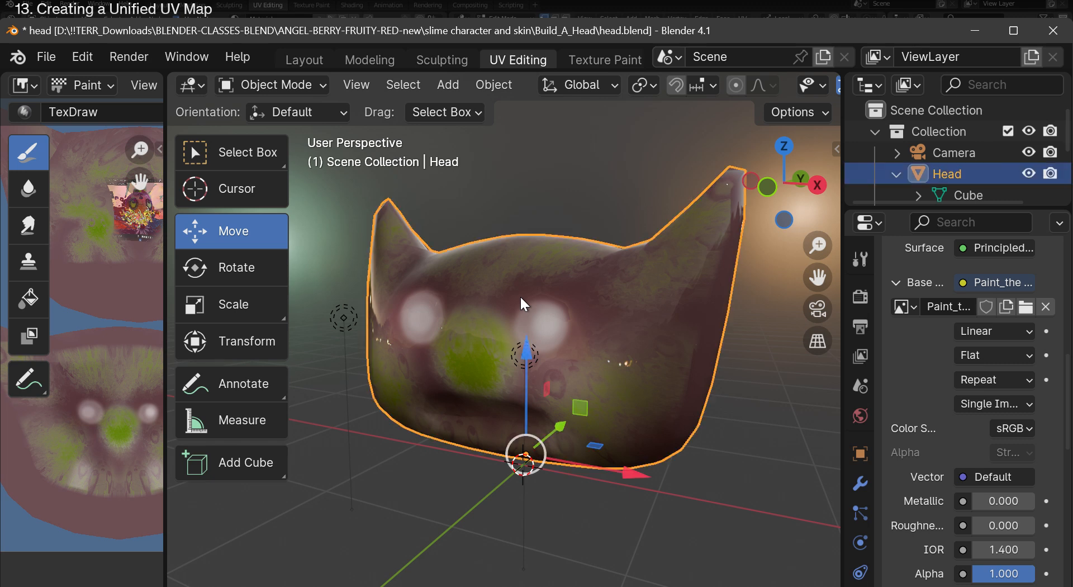
mouse_move(786, 184)
mouse_down()
mouse_move(801, 204)
mouse_move(792, 193)
mouse_up()
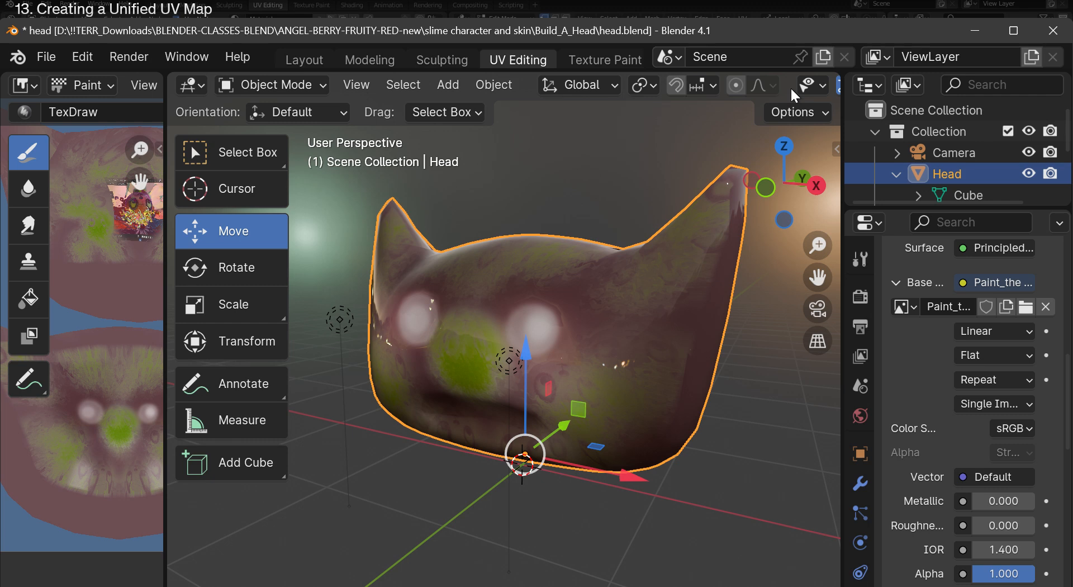
scroll(791, 88, down, 5)
click(820, 87)
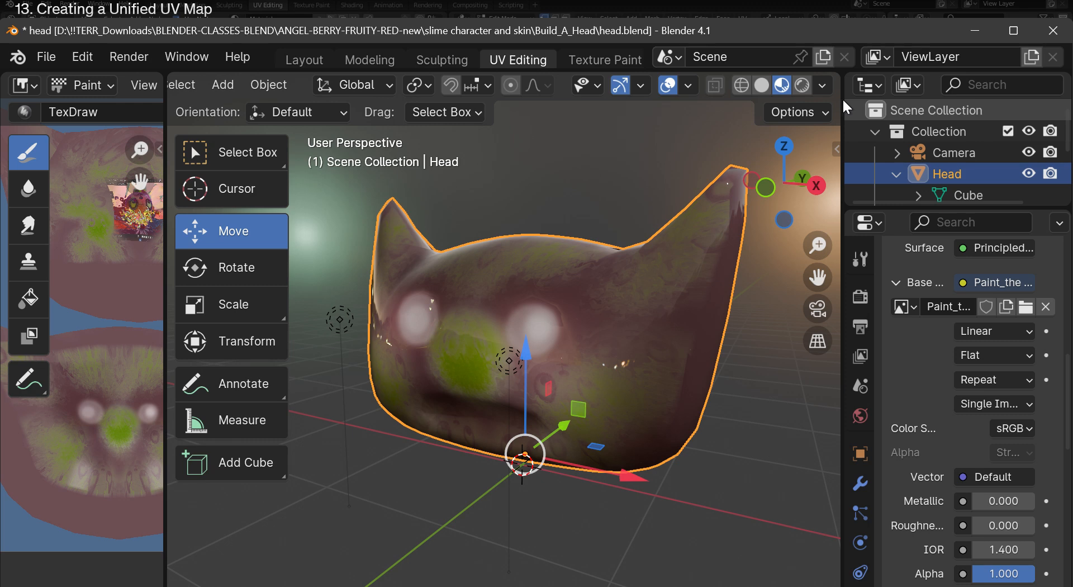
Look through the camera, reframe the head closer to the centre of the camera frame, and leave the camera view.
click(817, 309)
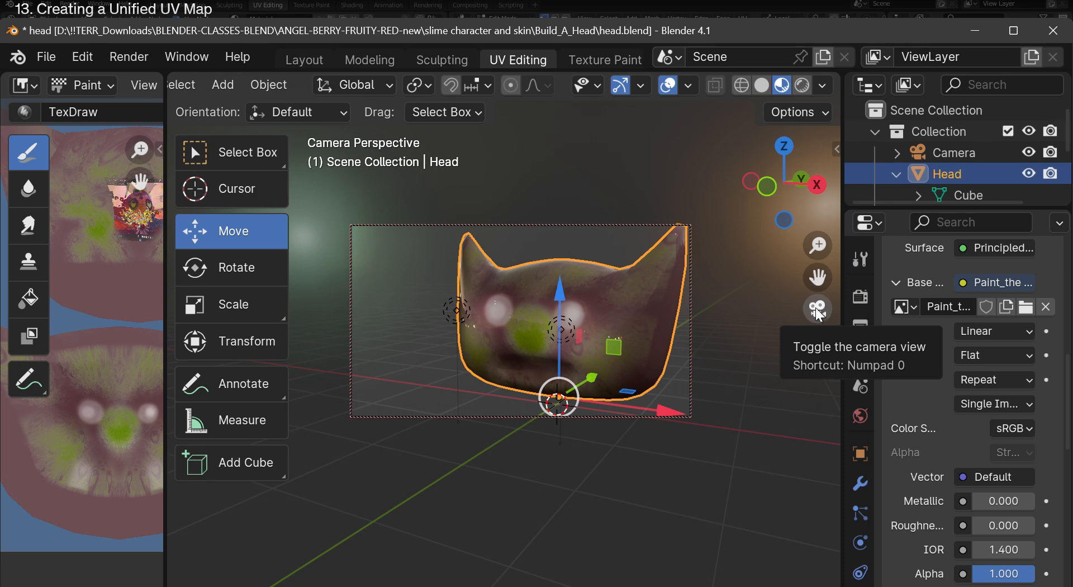
drag(784, 185, 798, 185)
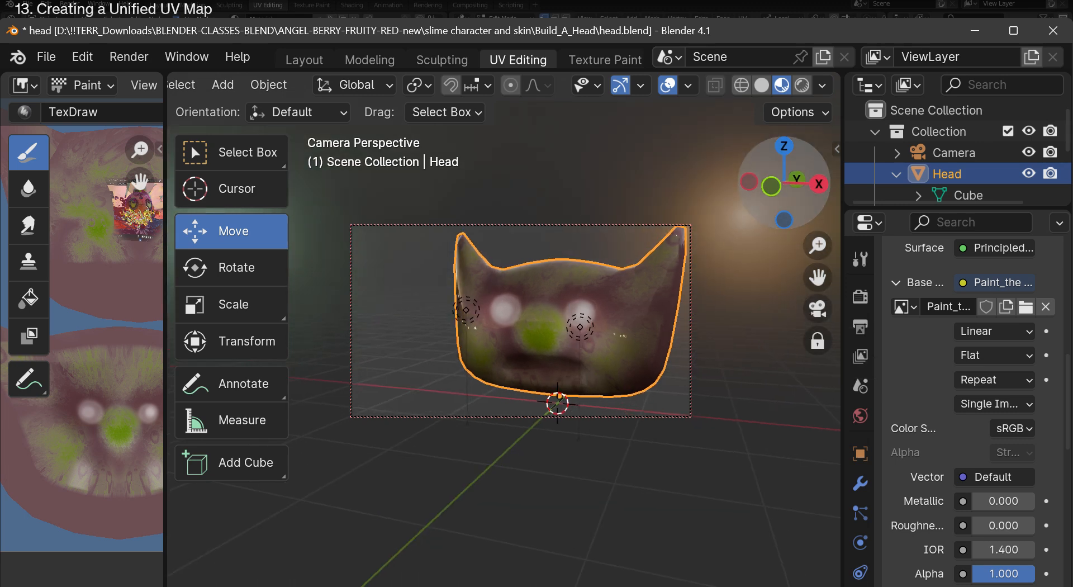
drag(818, 277, 777, 282)
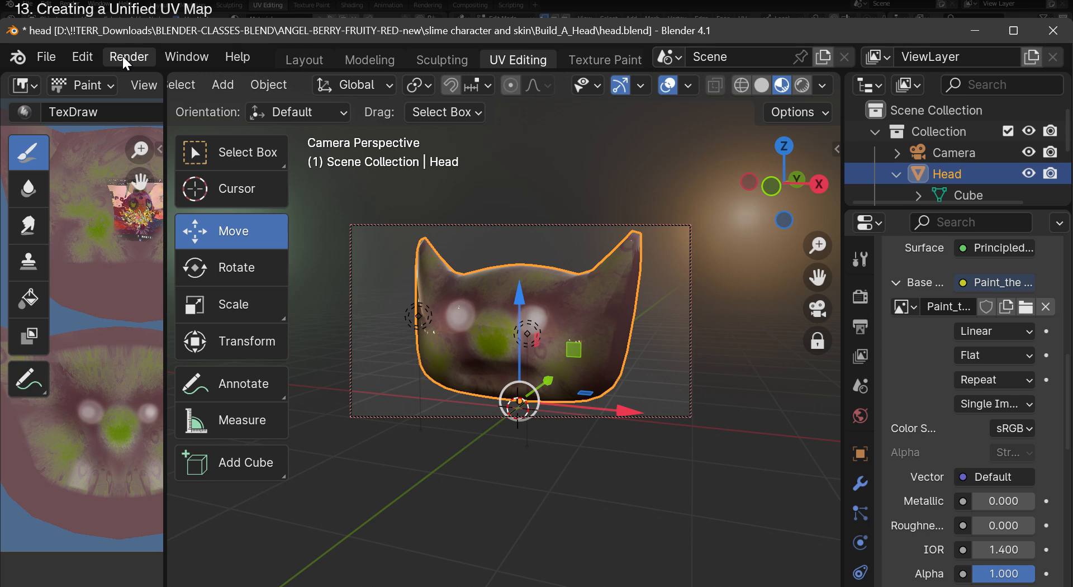
click(817, 311)
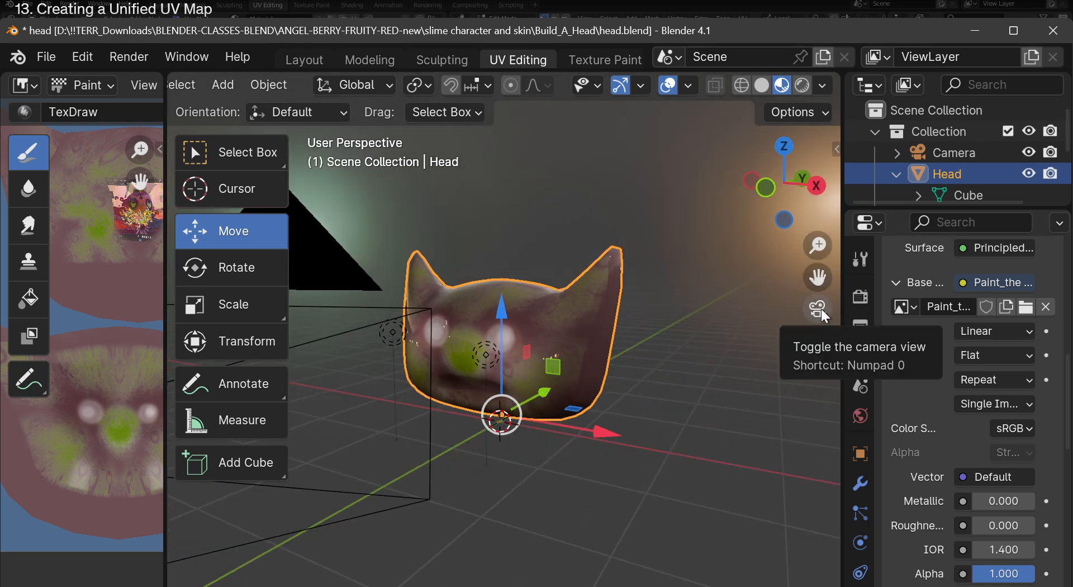
Switch repeatedly between the camera view and the free perspective, orbiting around the head in between, and end outside the camera view.
click(820, 309)
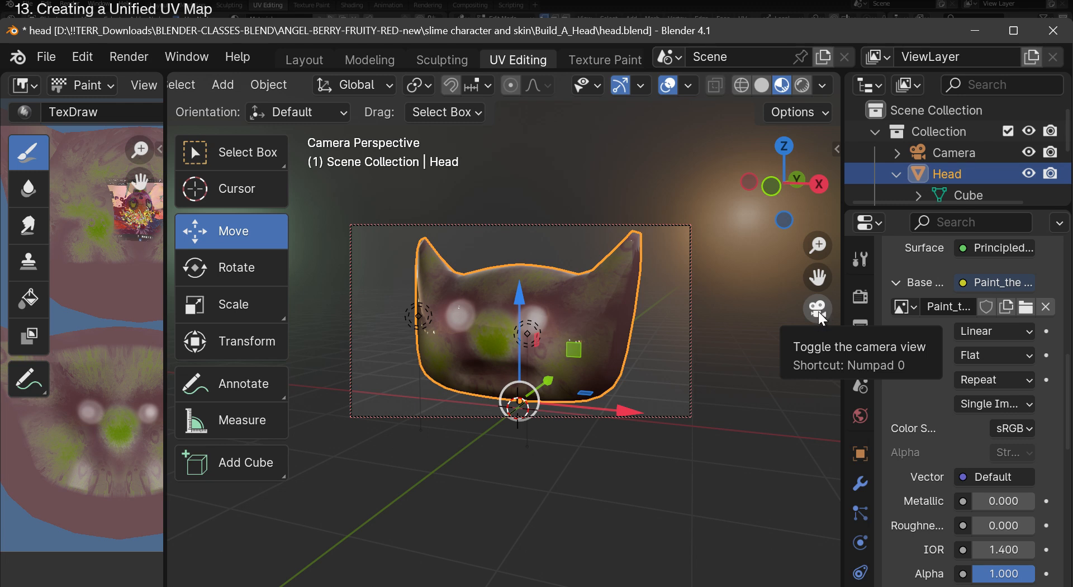
click(819, 311)
click(818, 311)
click(818, 311)
mouse_move(781, 195)
mouse_down()
mouse_move(586, 196)
mouse_move(793, 180)
mouse_move(781, 196)
mouse_up()
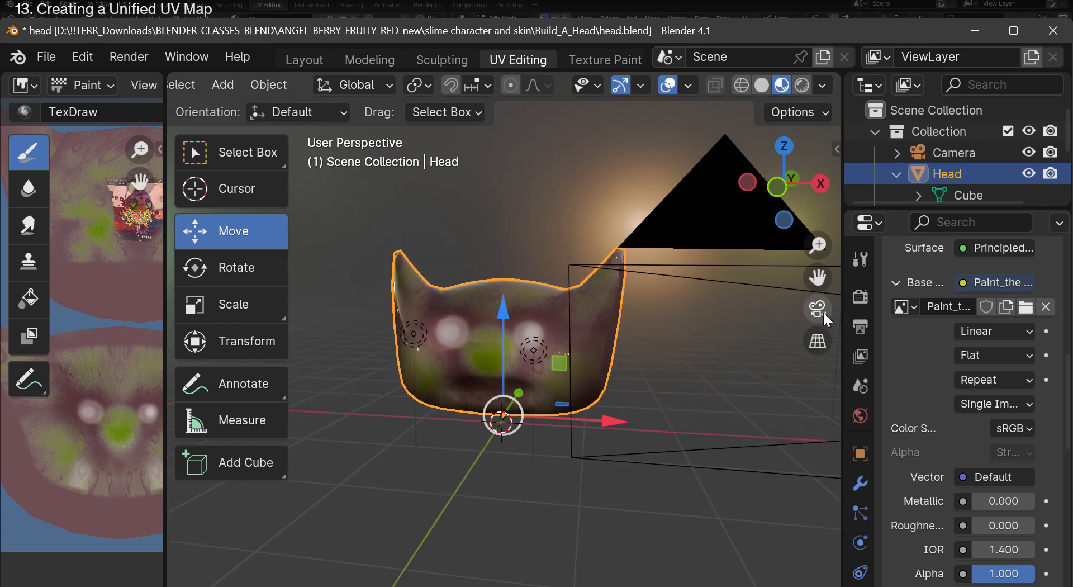
click(823, 311)
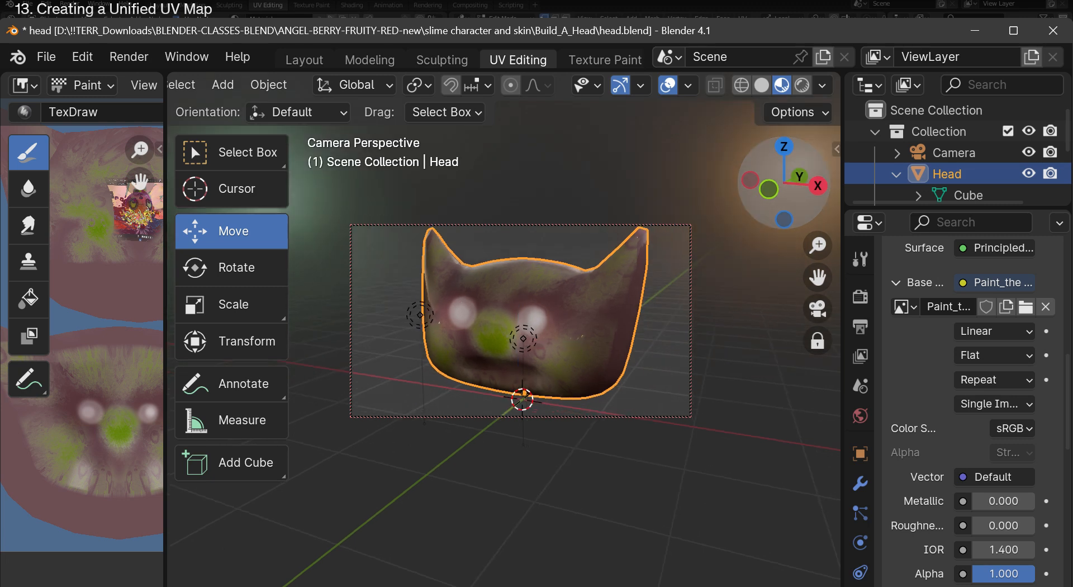
mouse_move(801, 192)
mouse_down()
mouse_move(752, 195)
mouse_move(838, 196)
mouse_move(816, 202)
mouse_up()
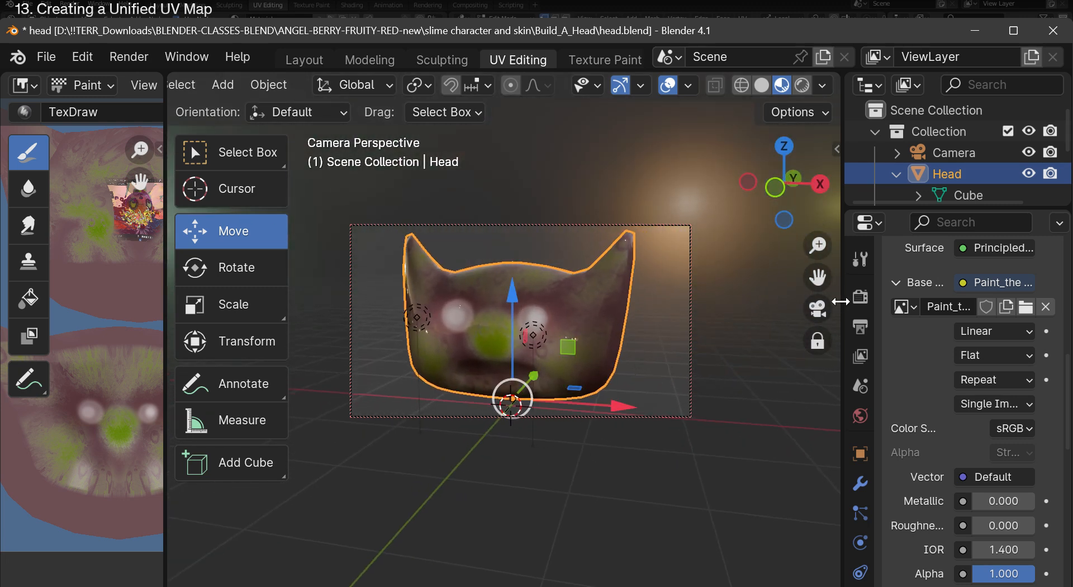
click(816, 311)
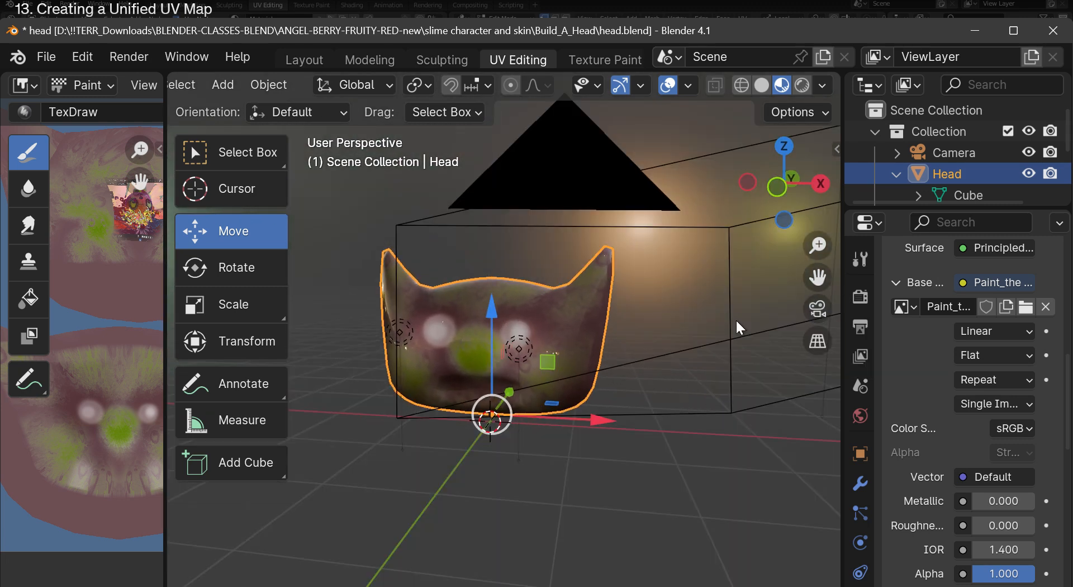
Frame the head larger in the 3D viewport, seen from the front and slightly above.
scroll(581, 311, up, 2)
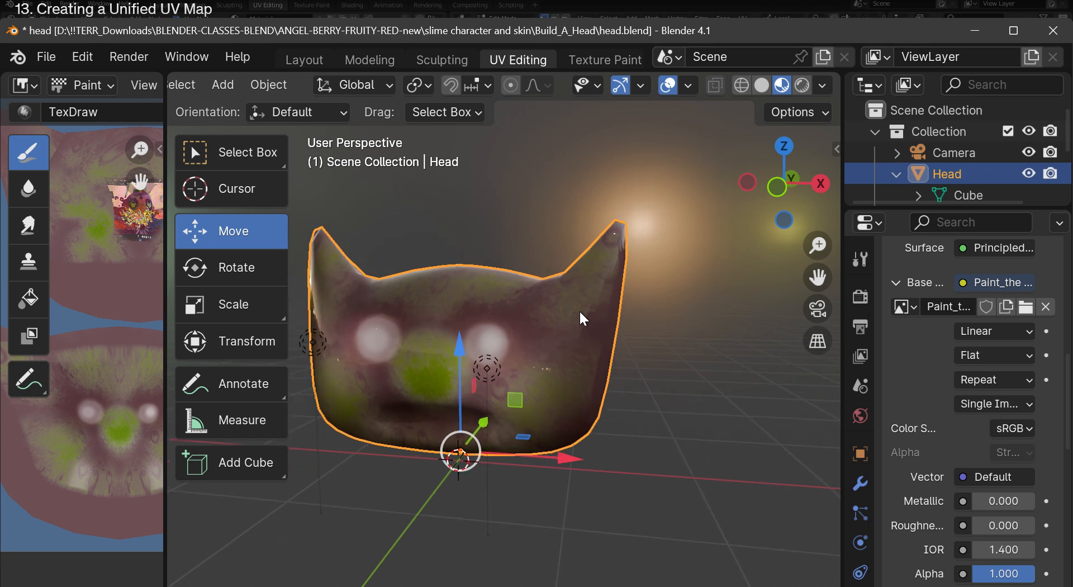
drag(818, 278, 895, 266)
scroll(556, 439, down, 1)
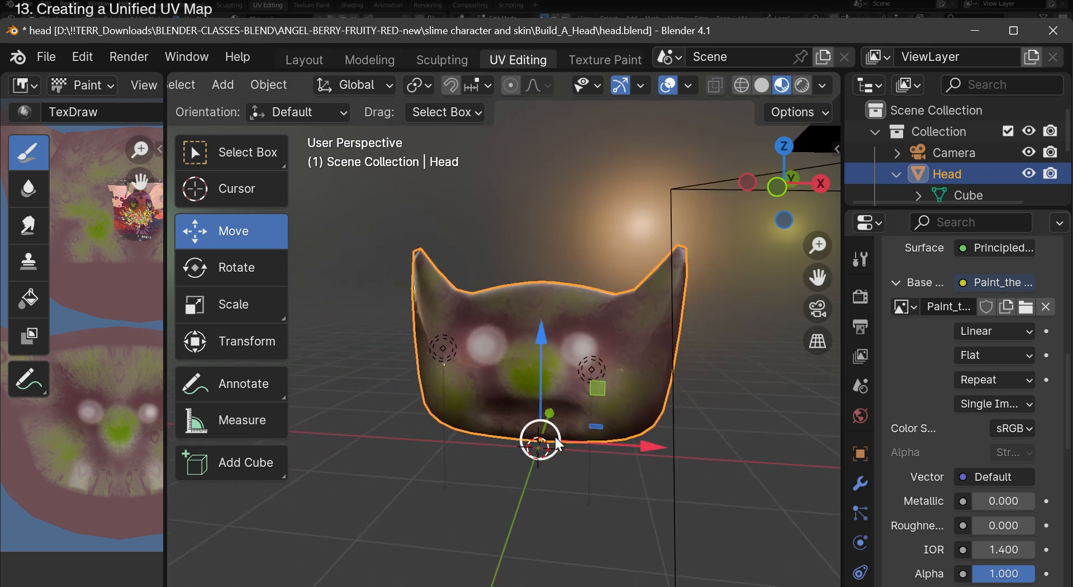
scroll(556, 439, up, 3)
scroll(556, 438, down, 2)
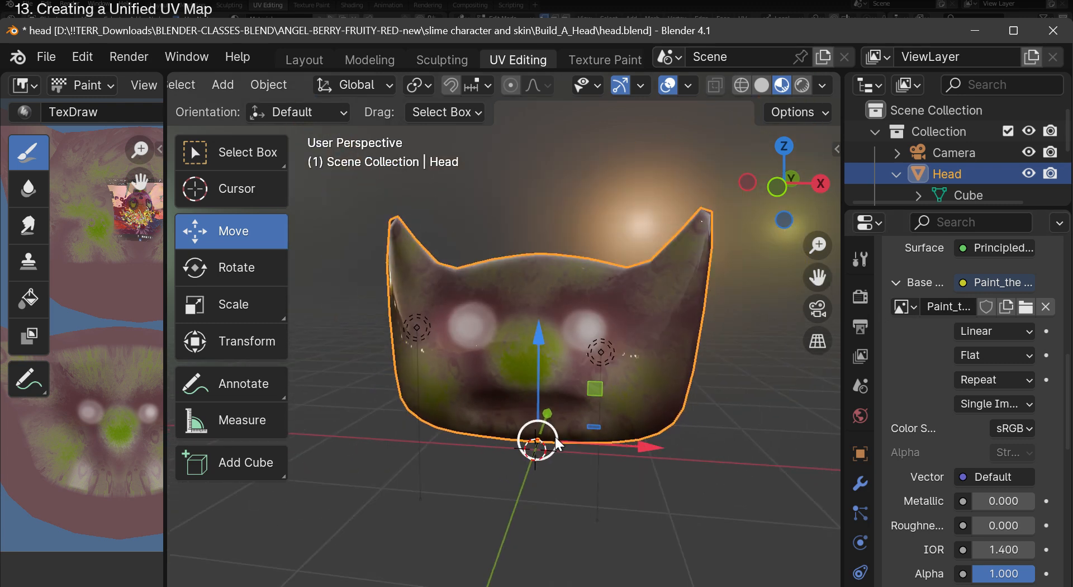
scroll(558, 445, up, 1)
scroll(557, 444, down, 1)
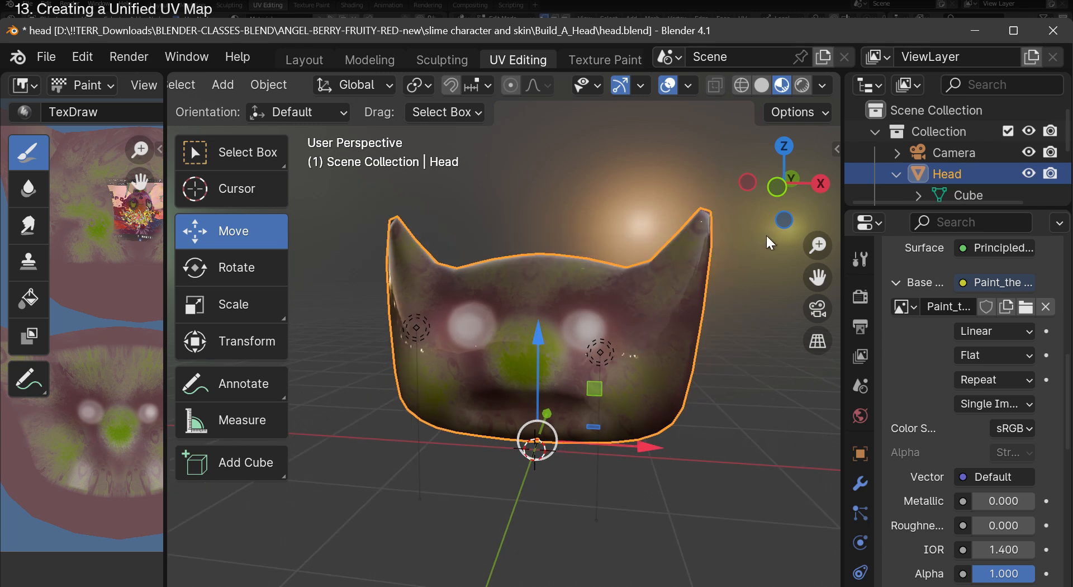
drag(789, 190, 251, 180)
drag(817, 278, 750, 270)
drag(791, 177, 882, 208)
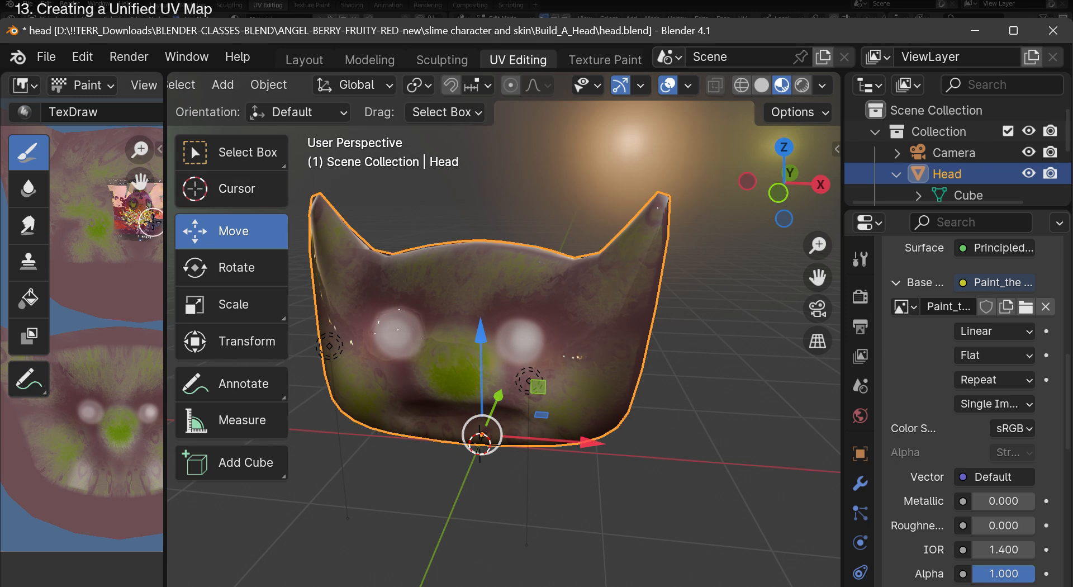
Widen the 3D viewport by narrowing the image editor and the Outliner and Properties column, keeping the whole head in view.
drag(163, 219, 74, 215)
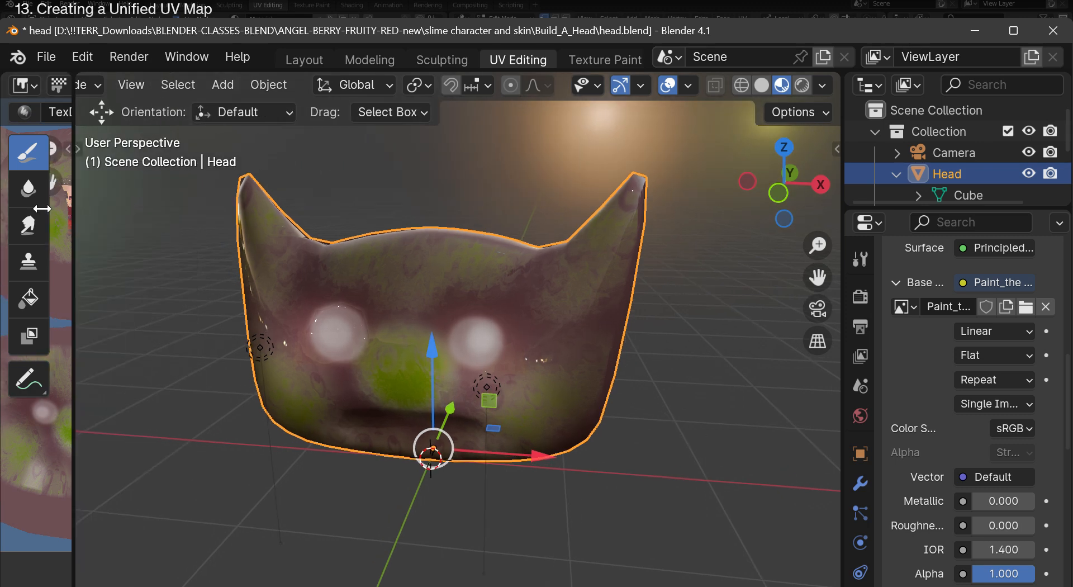
drag(842, 211, 869, 204)
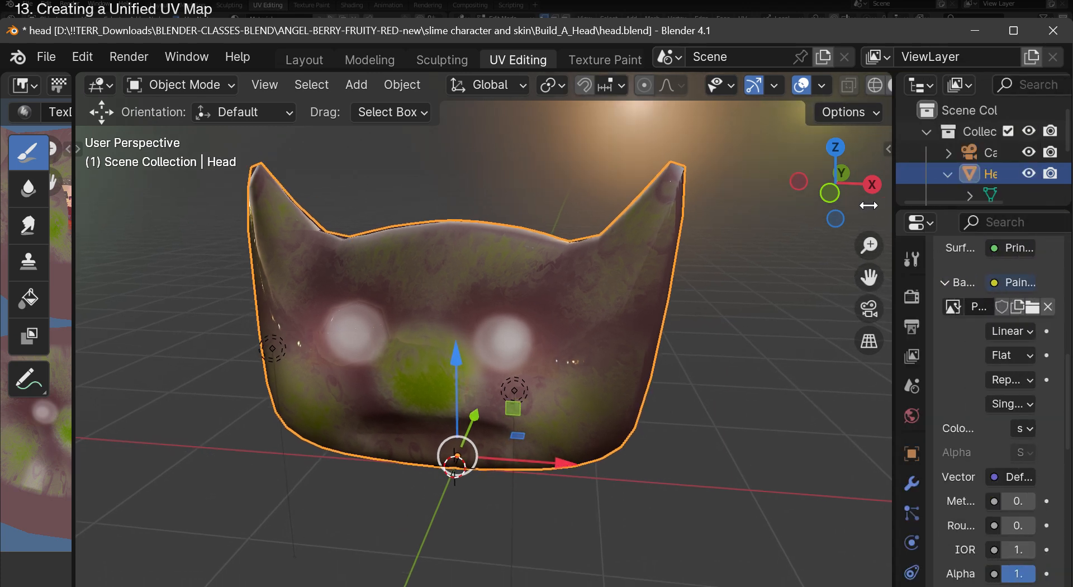
scroll(845, 277, down, 2)
drag(845, 277, 847, 275)
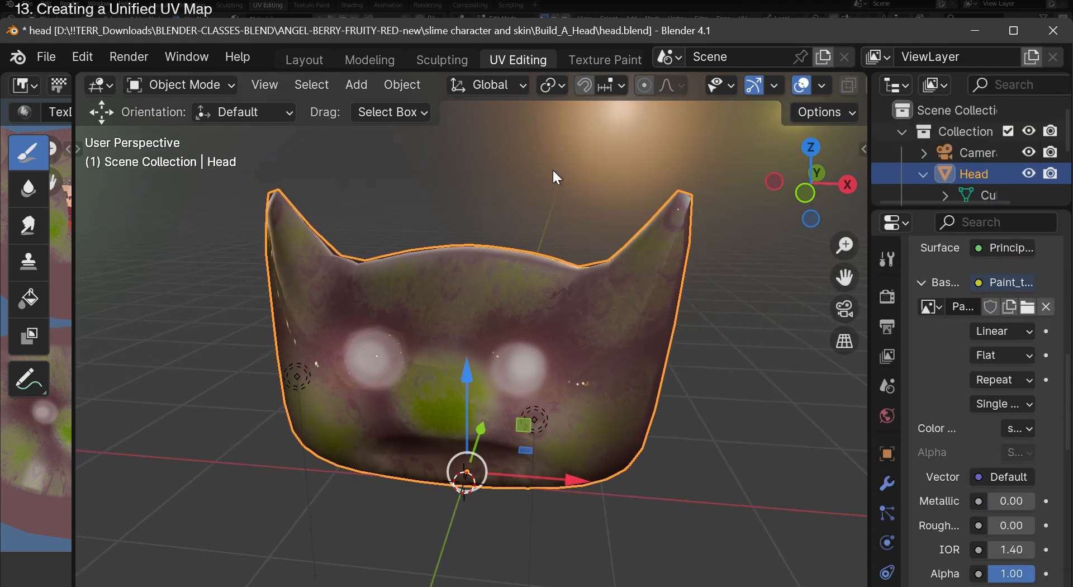
Render a still image of the viewport with its overlays on and close the render result.
click(264, 85)
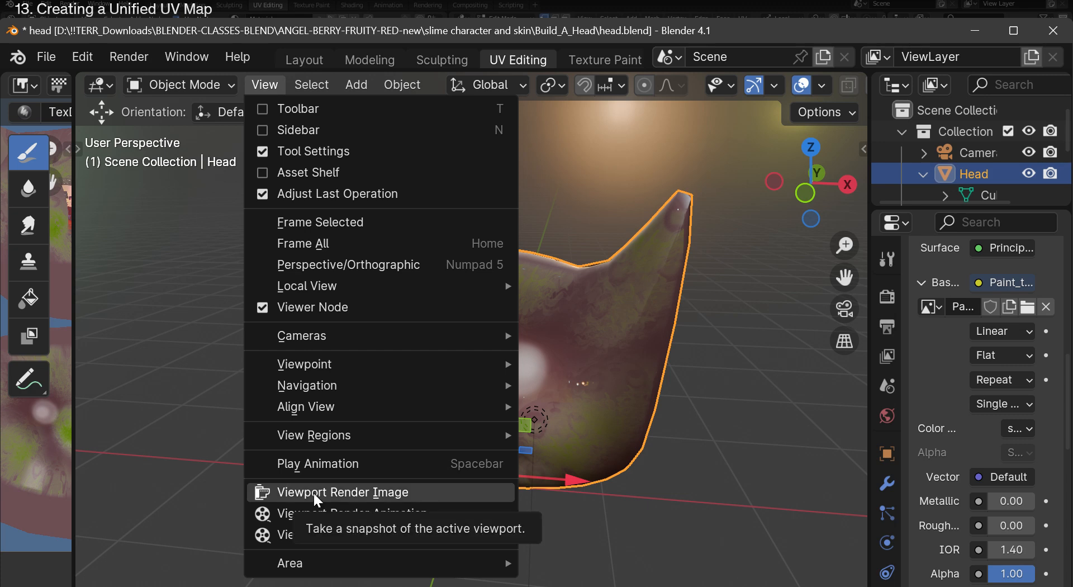
click(392, 492)
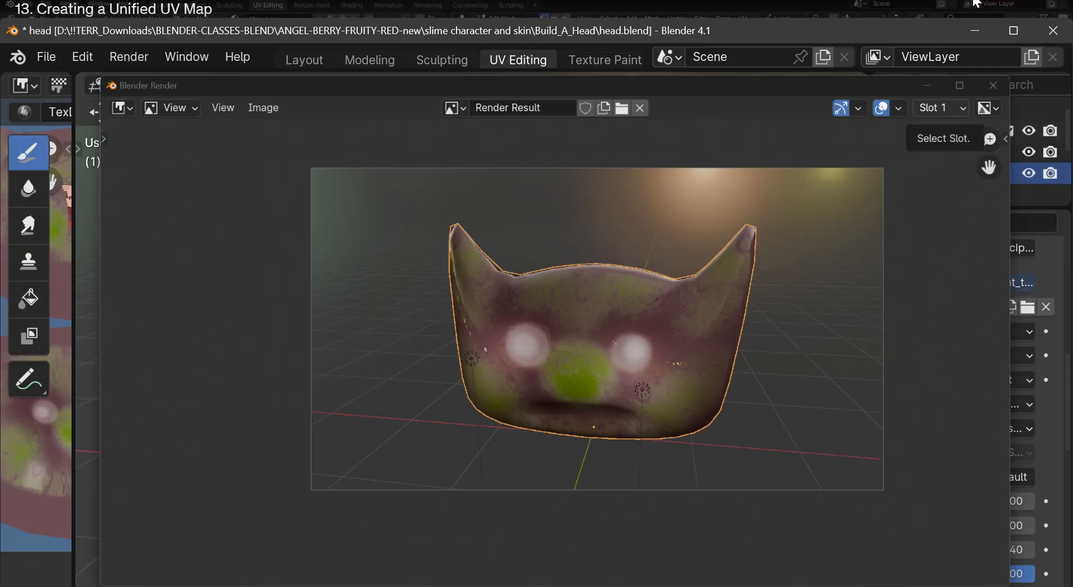
key(Escape)
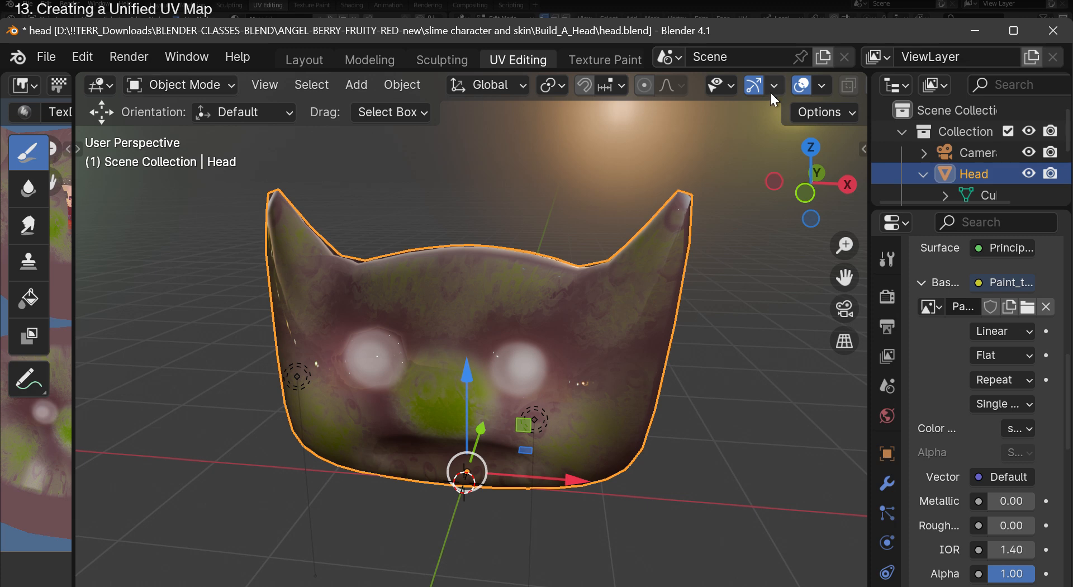
Compare the viewport with and without overlays and gizmos, and leave both hidden.
click(801, 85)
click(749, 84)
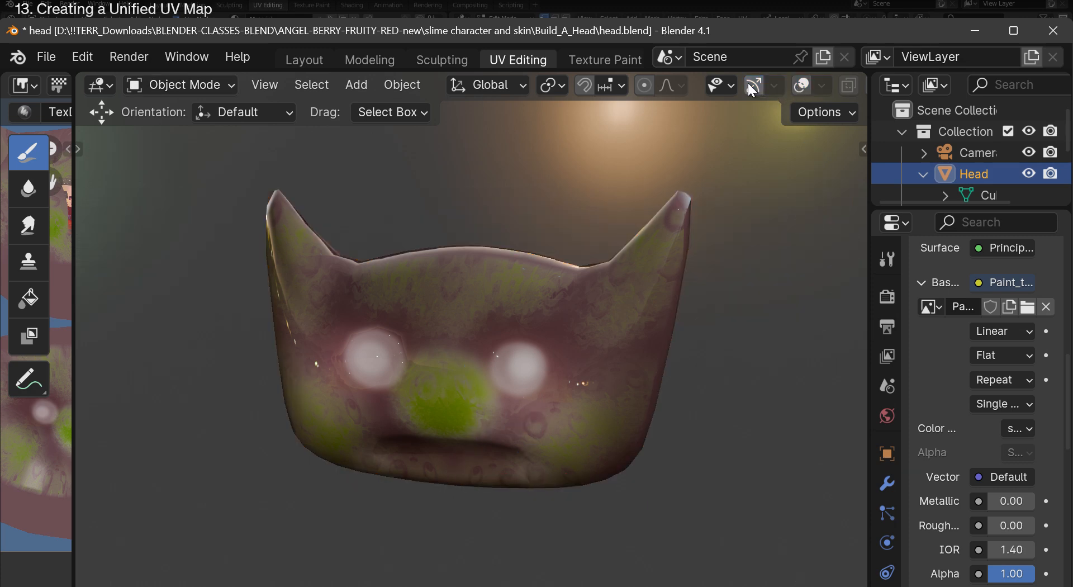
click(748, 84)
click(802, 86)
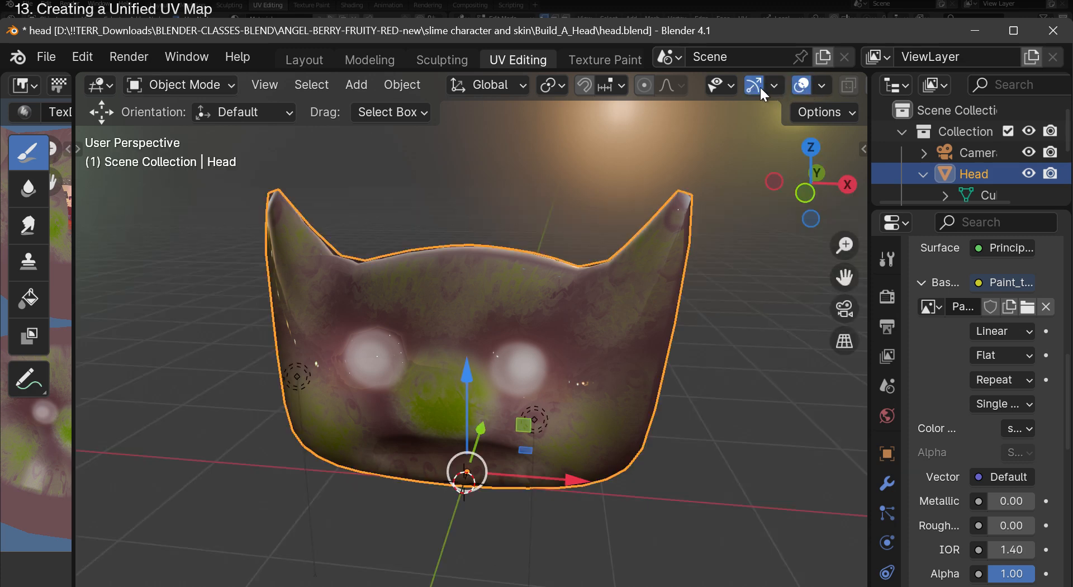
click(754, 85)
click(800, 86)
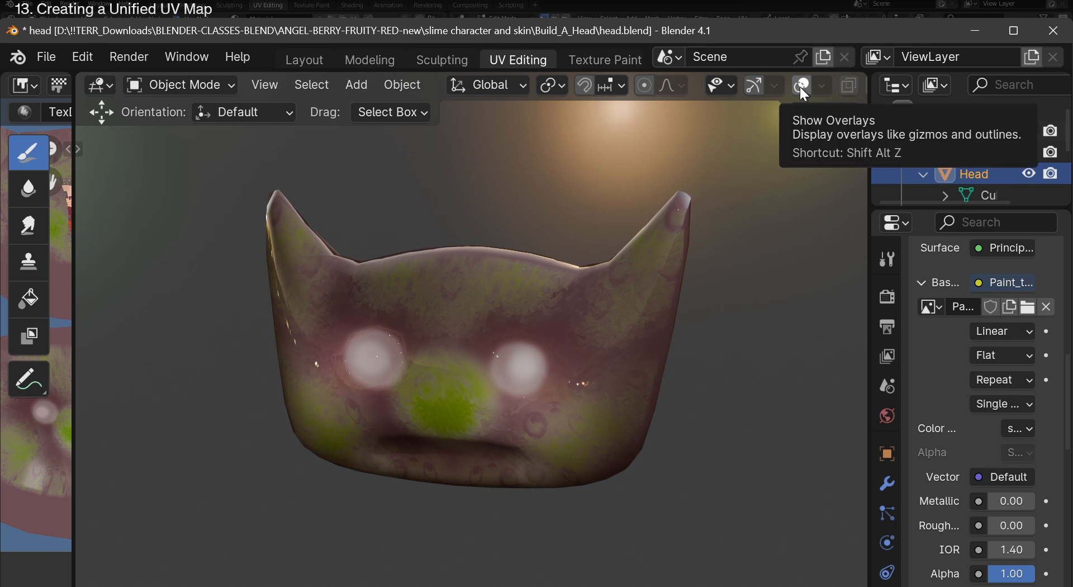
click(753, 82)
click(751, 84)
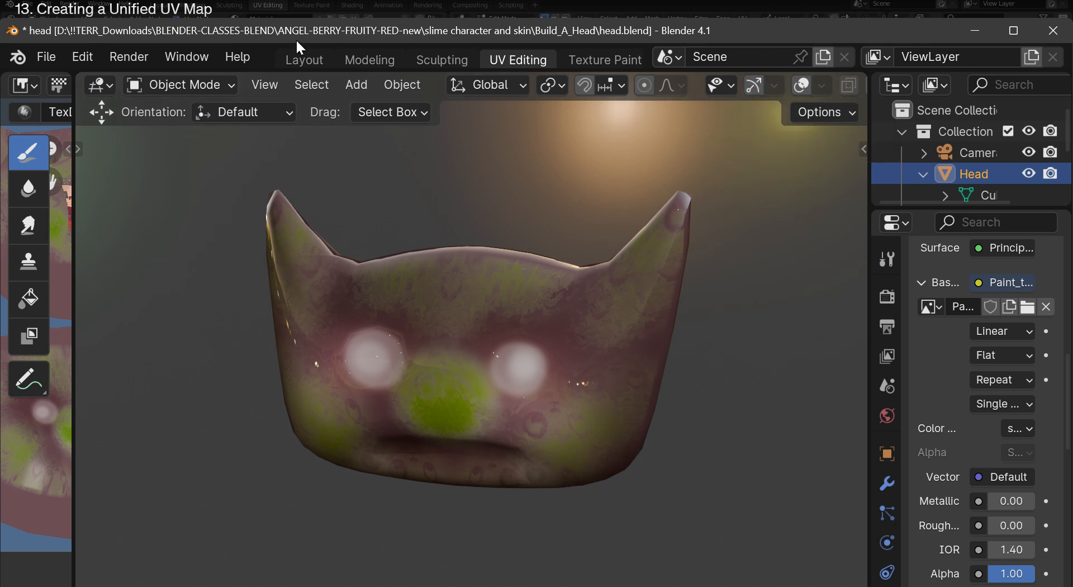
Render the clean viewport as an image and save it as Paint_the Face_texture_image.png in the Build_A_Head folder, overwriting the existing file.
click(261, 85)
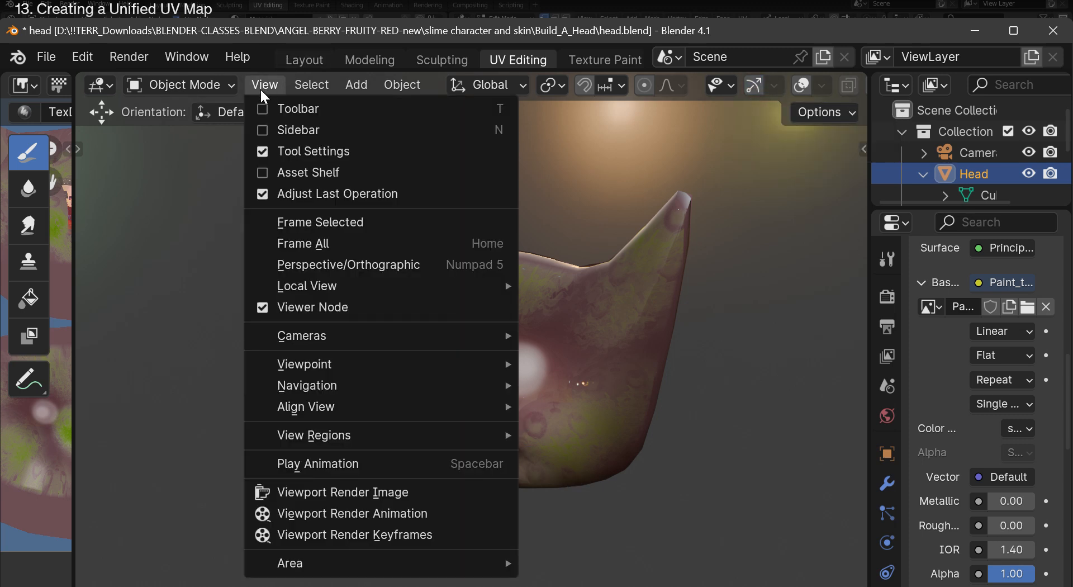
click(300, 492)
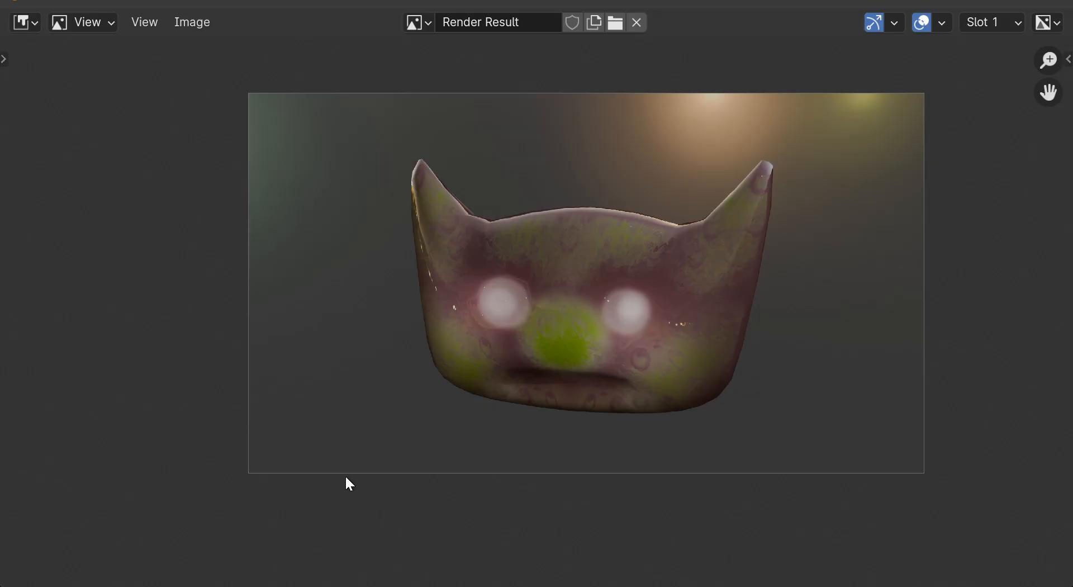
click(188, 24)
click(192, 22)
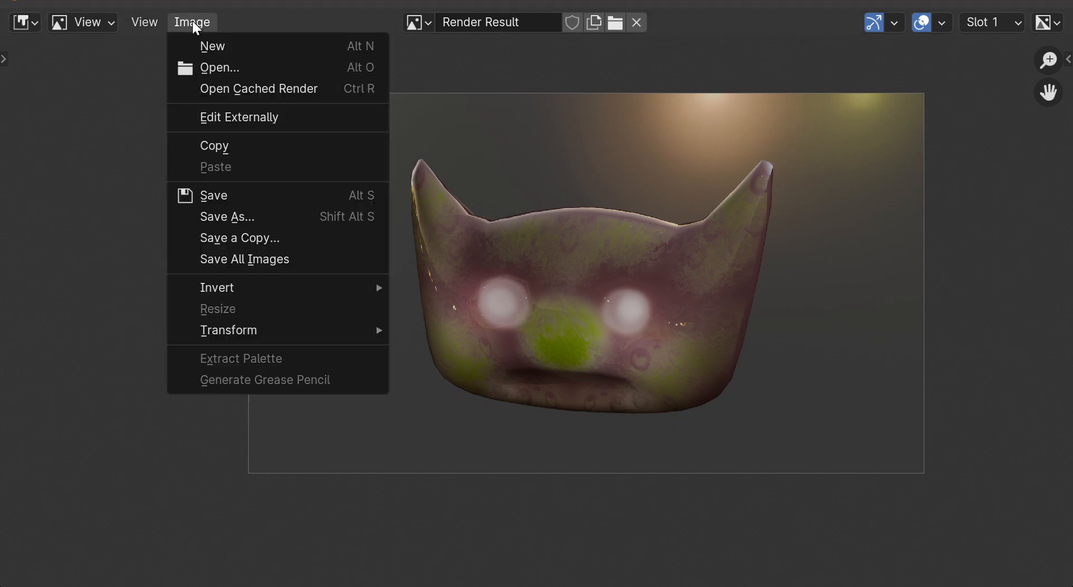
click(219, 216)
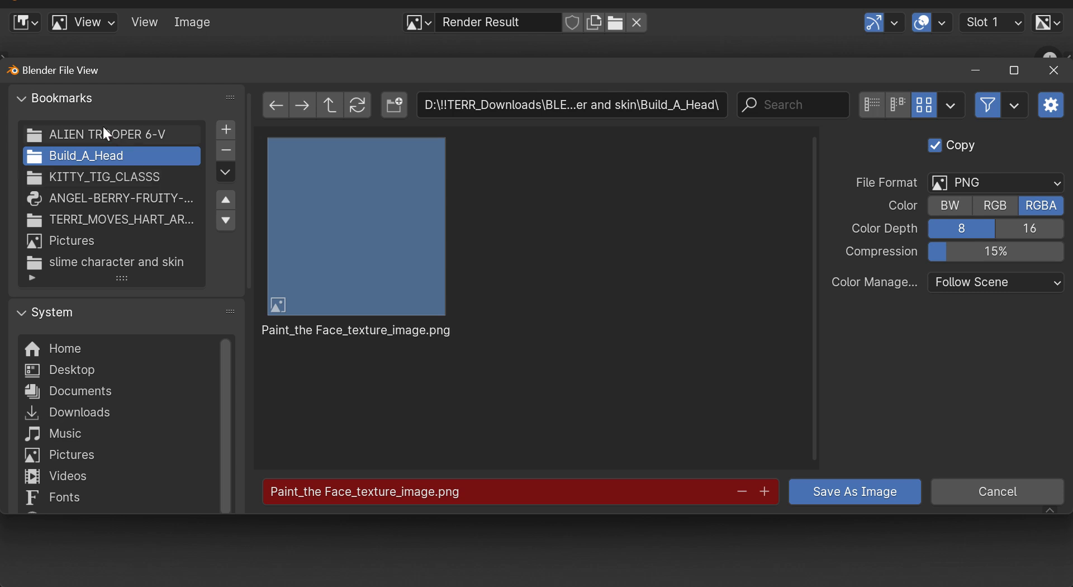
scroll(168, 370, down, 2)
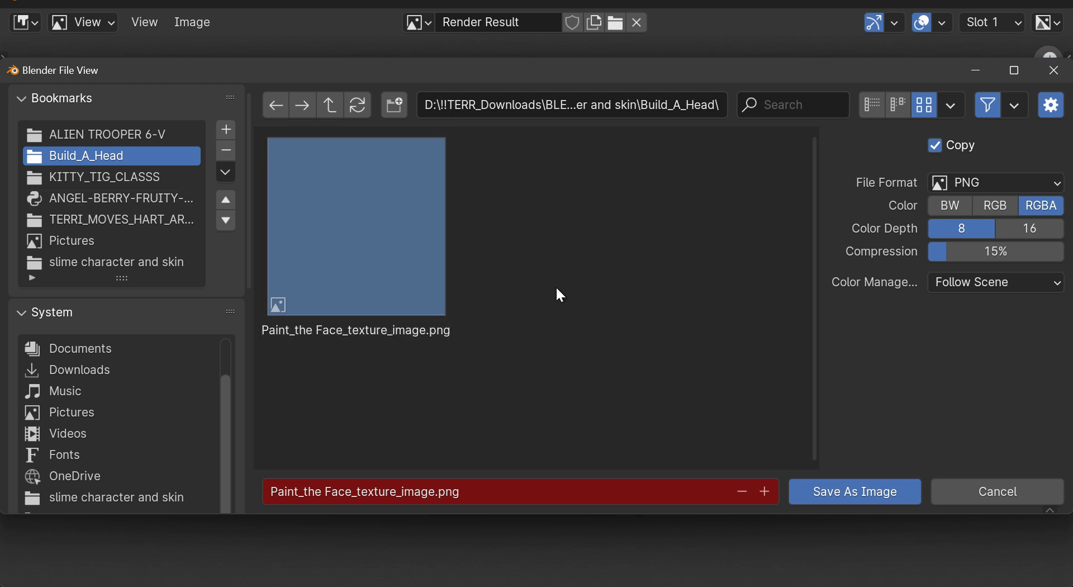
click(825, 492)
Save the render result again under the incremented name Paint_the Face_texture_image1.png in the same folder.
click(186, 26)
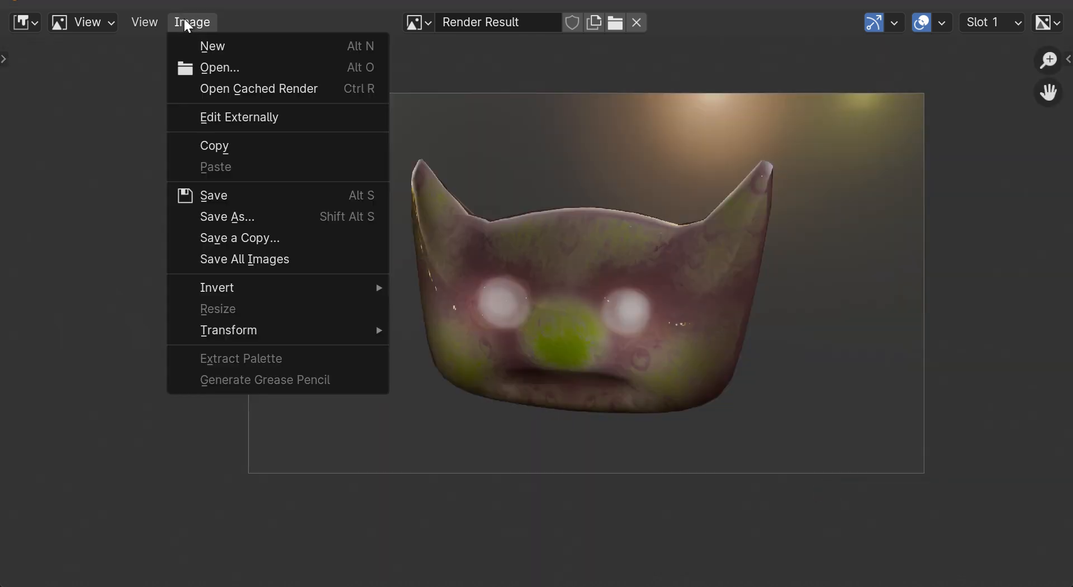
click(208, 18)
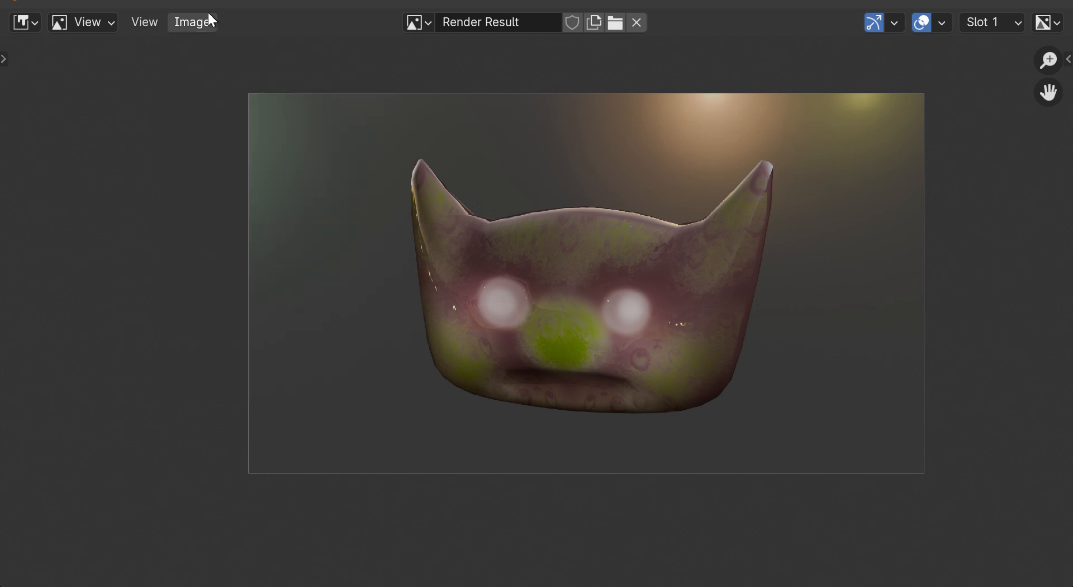
click(199, 25)
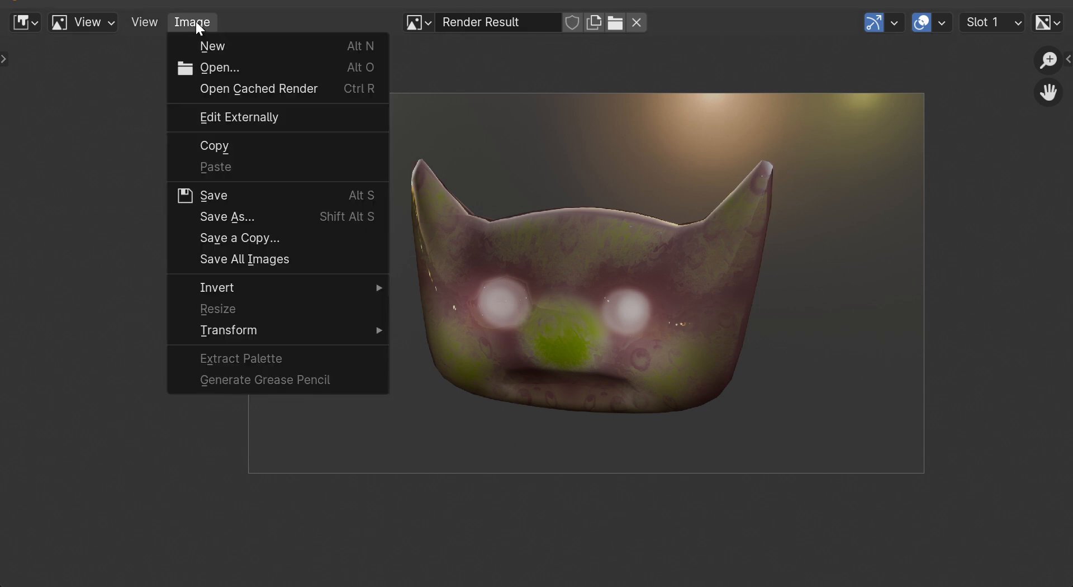
click(230, 216)
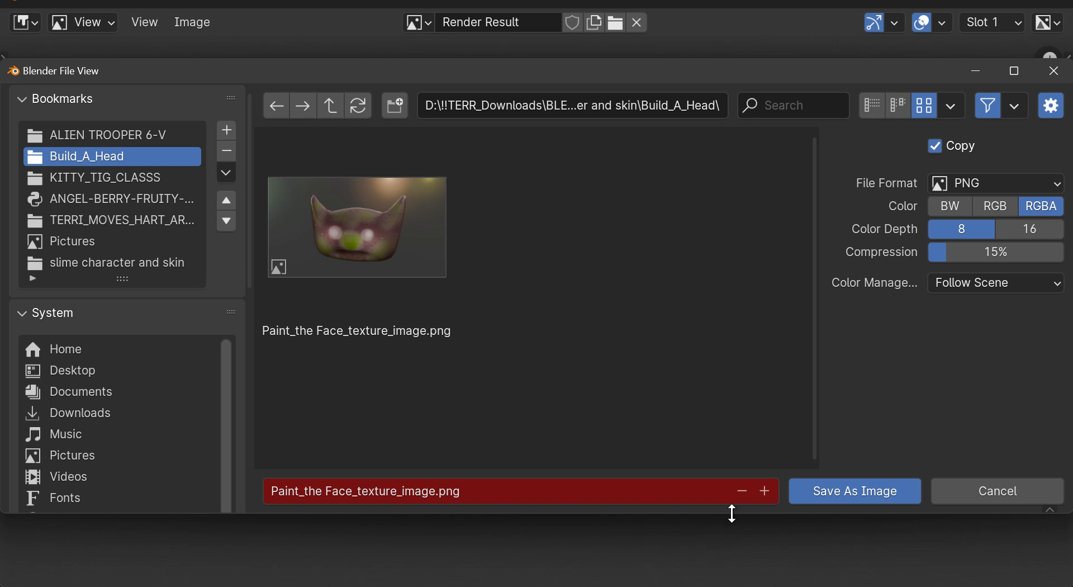
click(765, 491)
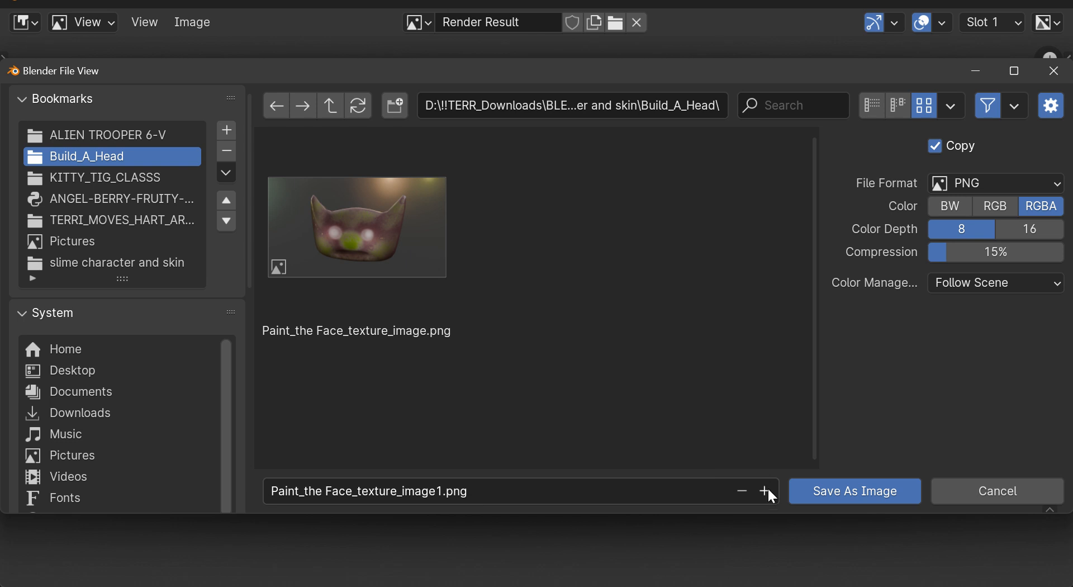
click(884, 496)
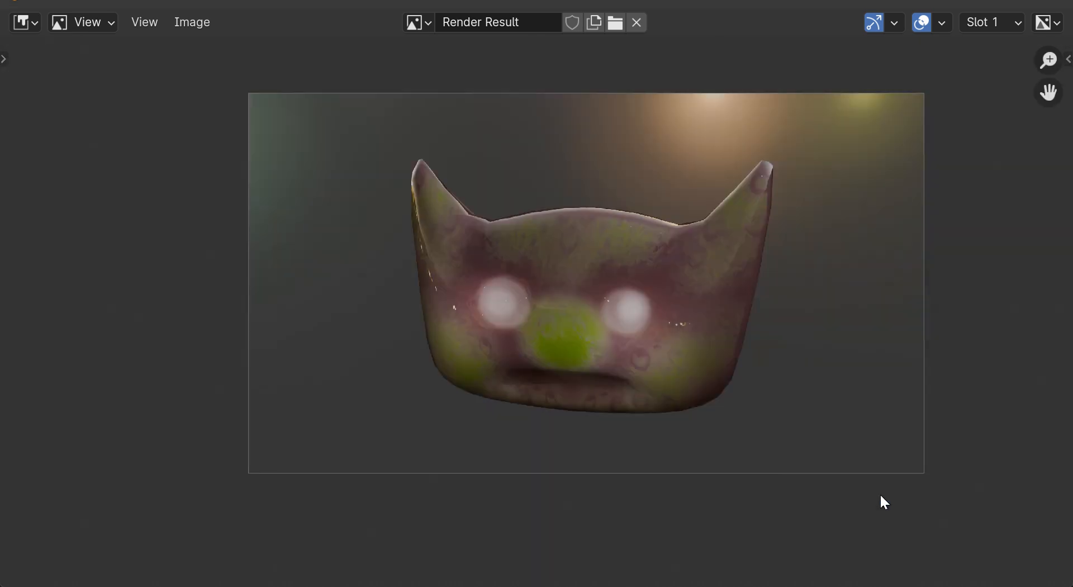
Check the saved images in the Build_A_Head folder and dismiss the file browser and the render result without saving again.
click(191, 21)
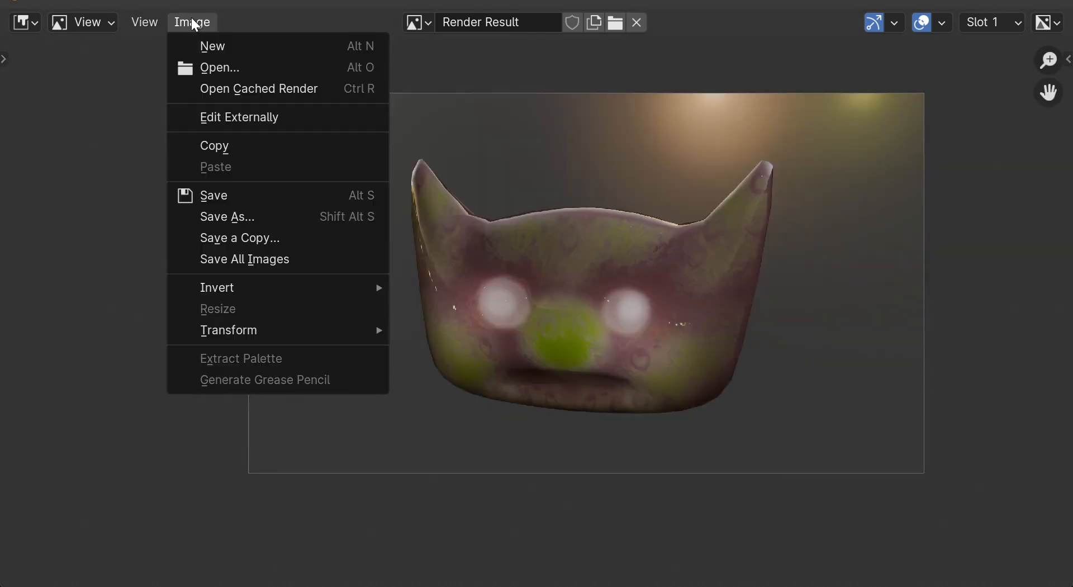
click(221, 216)
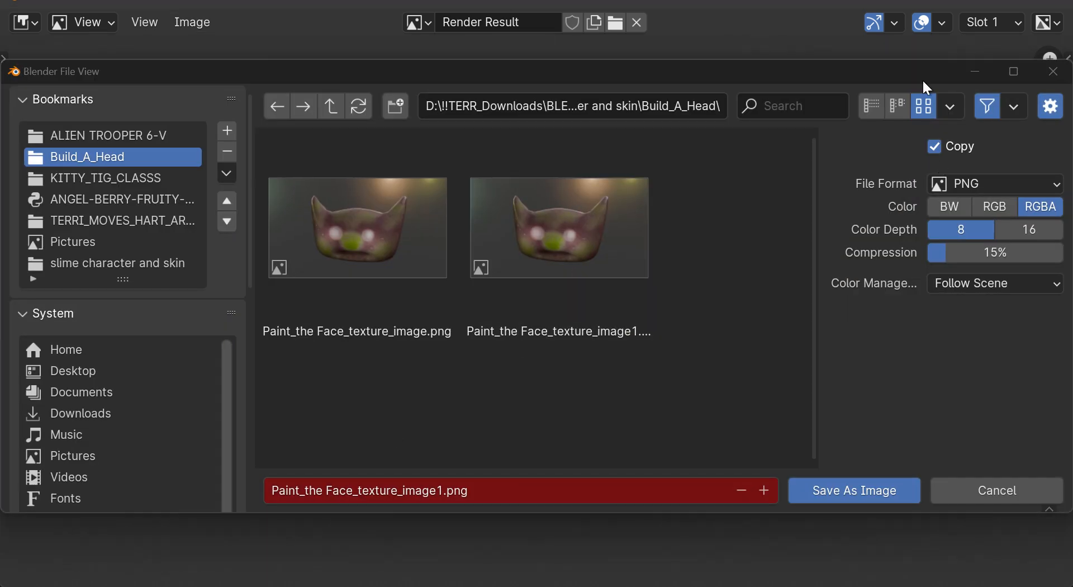
click(978, 72)
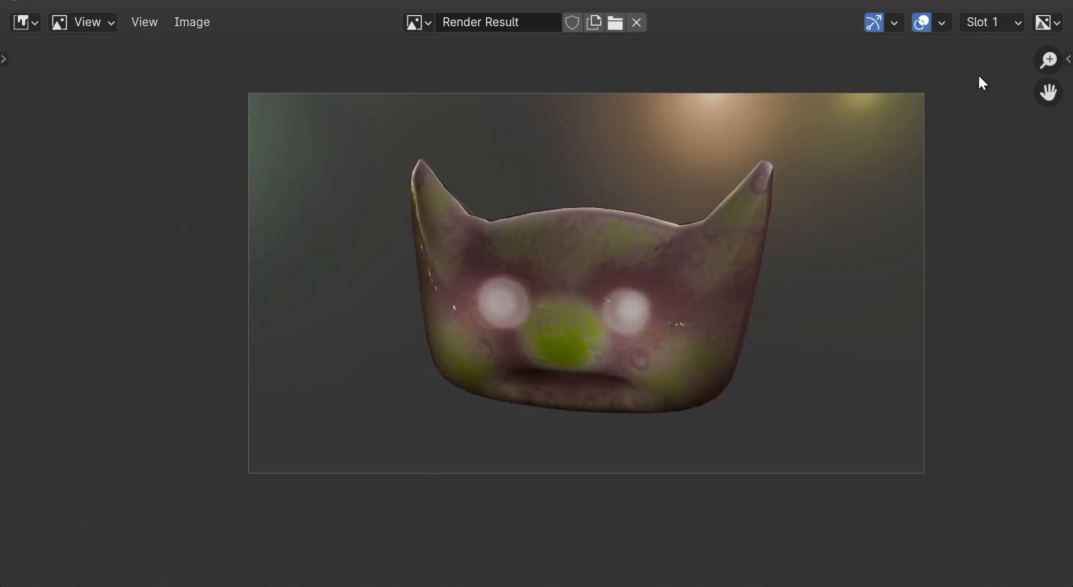
click(976, 2)
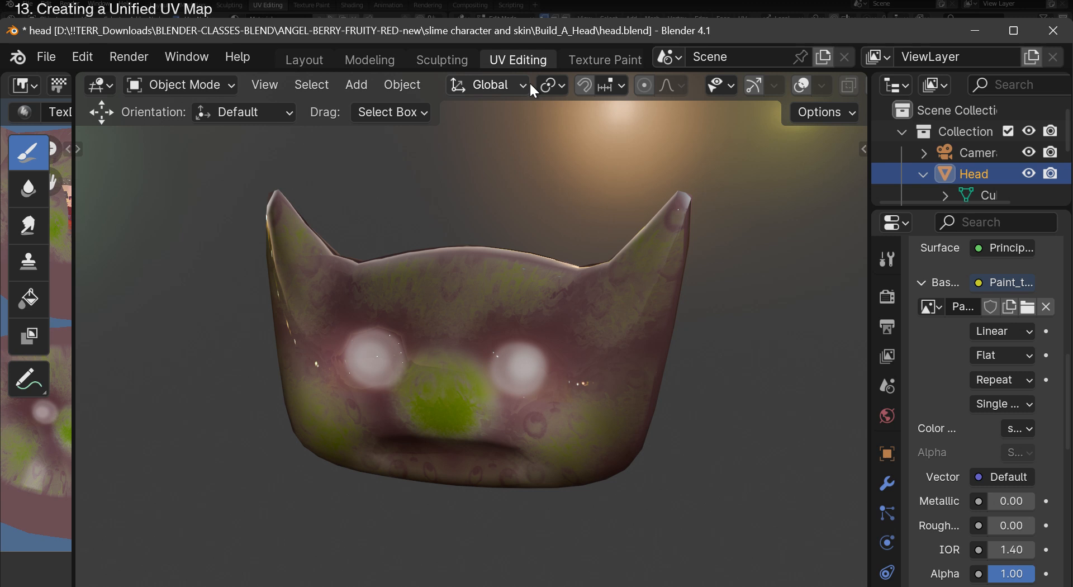
Look through the full range of controls in the 3D viewport header.
scroll(529, 82, down, 2)
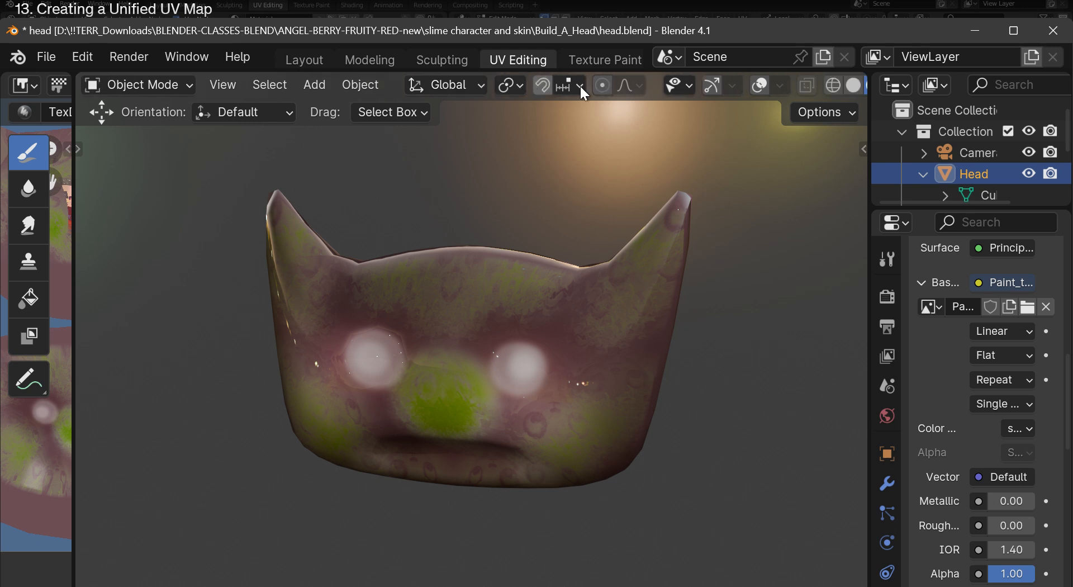
scroll(579, 85, down, 2)
scroll(274, 83, up, 1)
scroll(275, 88, up, 3)
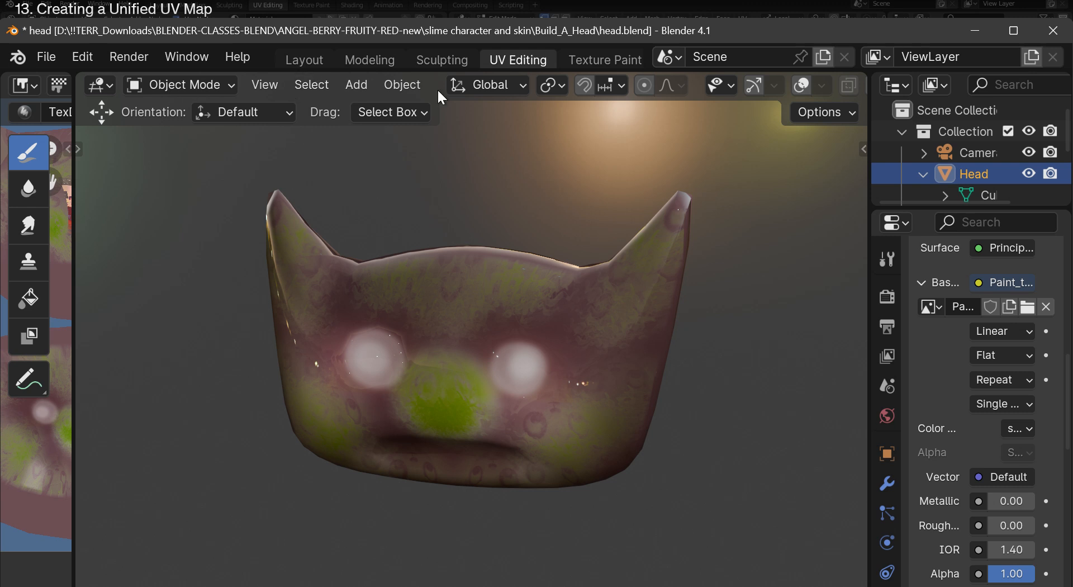
scroll(438, 85, down, 5)
scroll(437, 83, up, 5)
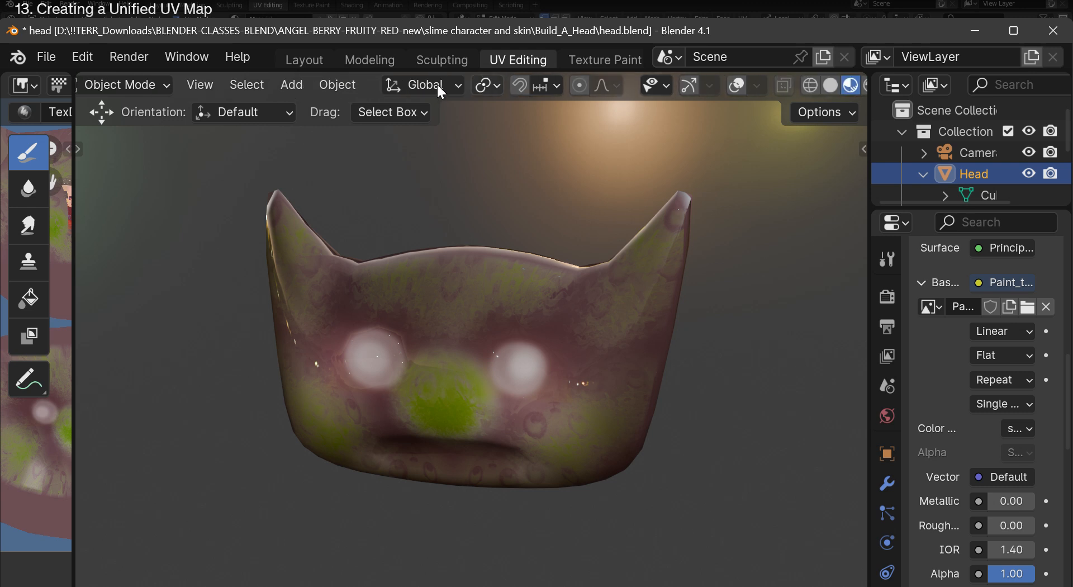
scroll(437, 82, down, 5)
scroll(437, 83, up, 5)
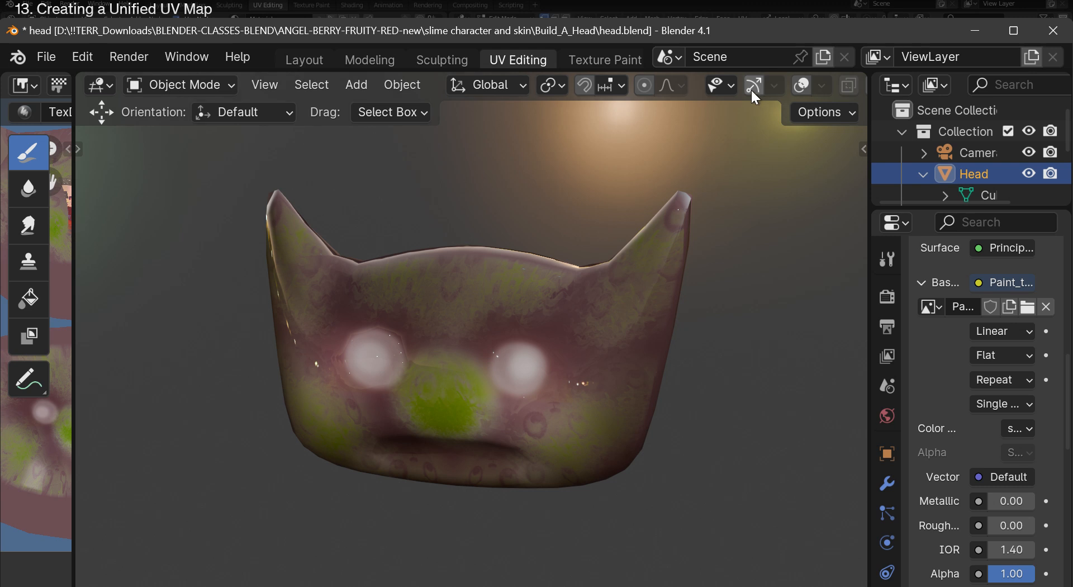
Show the viewport overlays and gizmos again, and rotate the view around the head with the navigation gizmo.
click(798, 87)
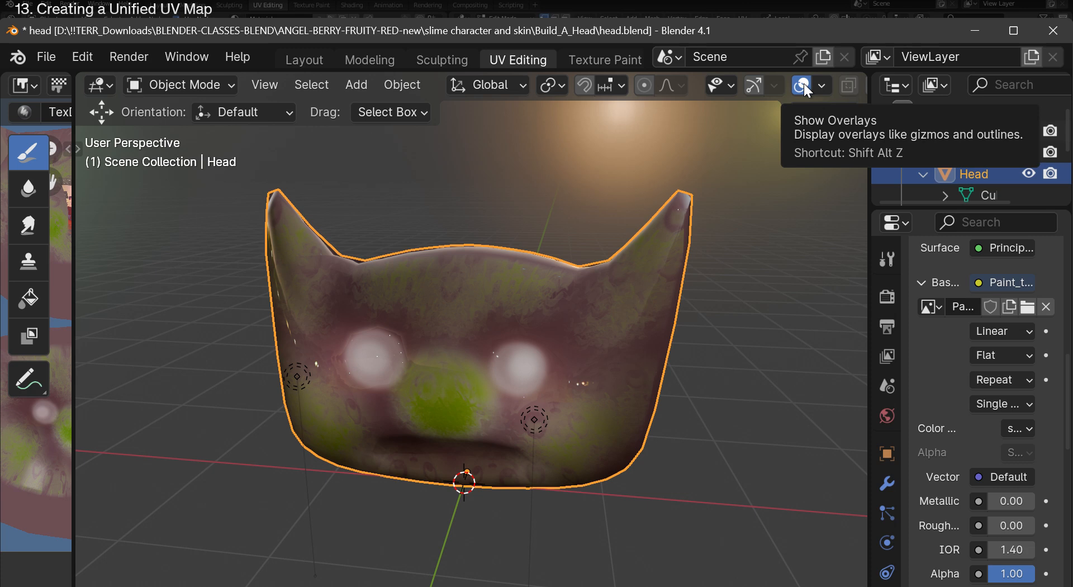
click(754, 85)
drag(810, 148, 836, 95)
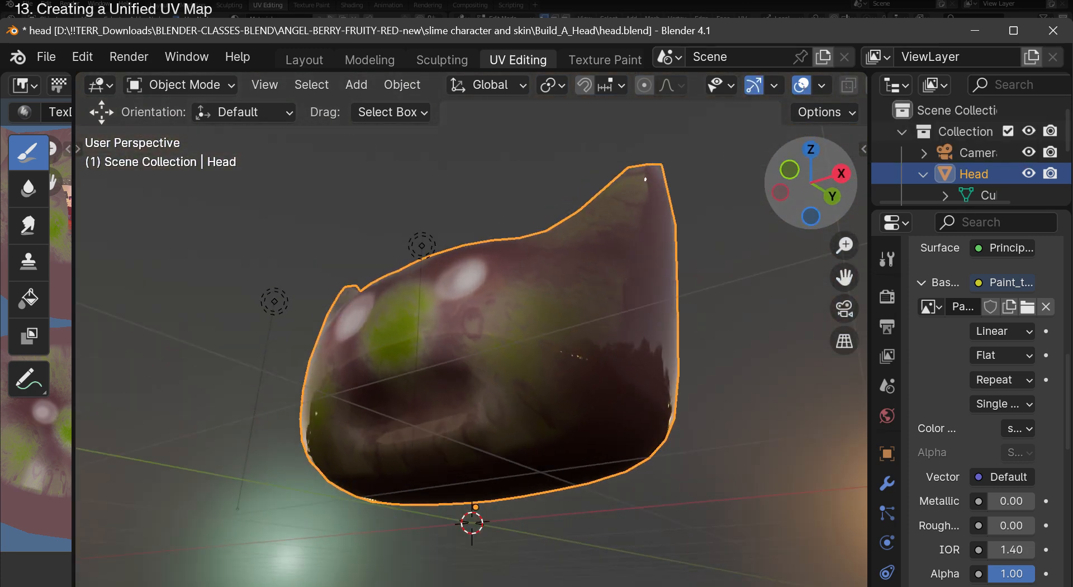
drag(826, 131, 863, 141)
drag(840, 206, 828, 262)
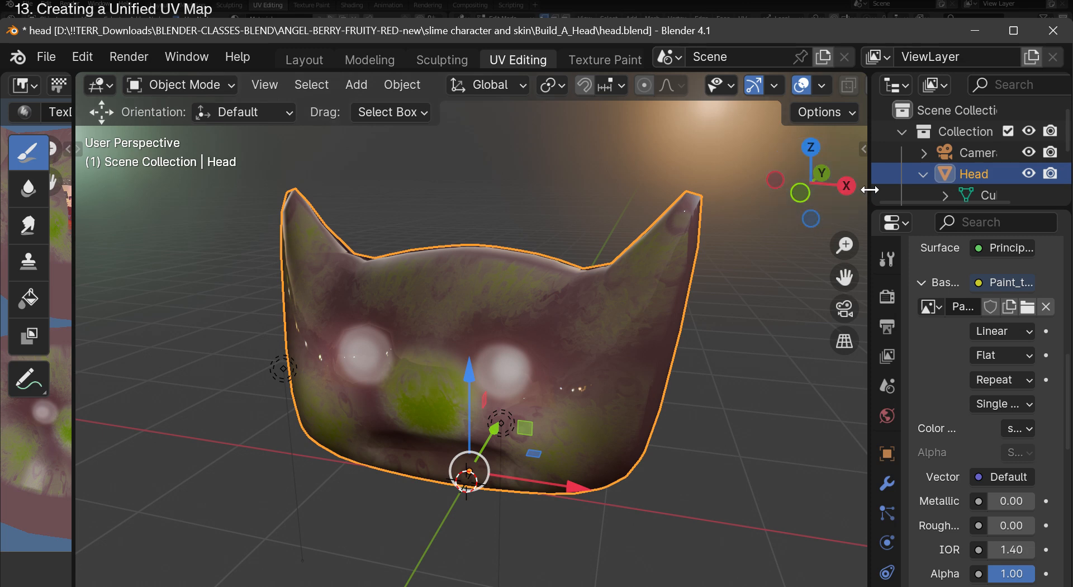
drag(814, 193, 813, 159)
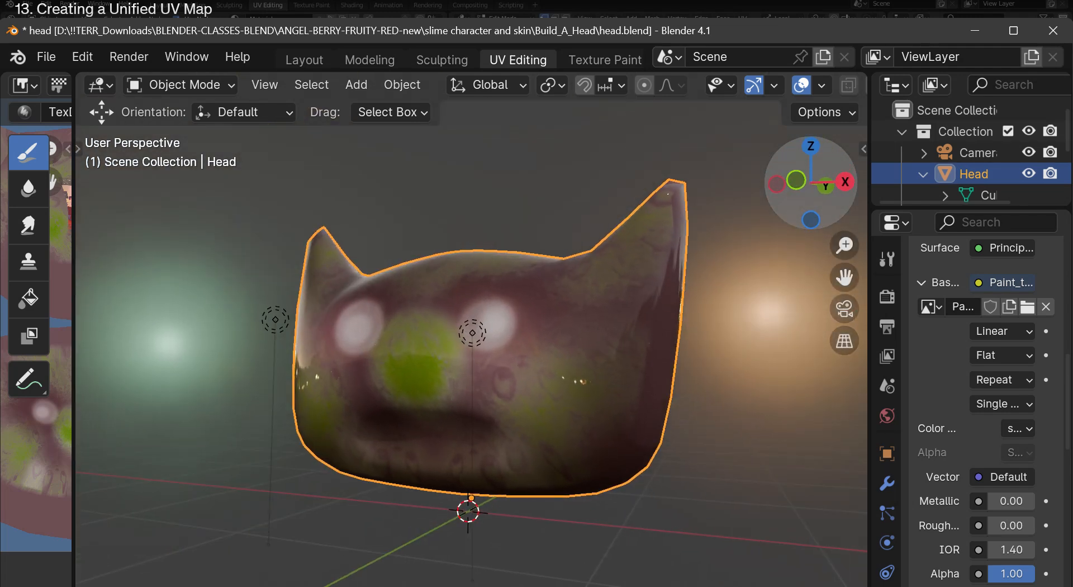
Inspect the head from the front, left, bottom and back preset viewpoints.
click(794, 179)
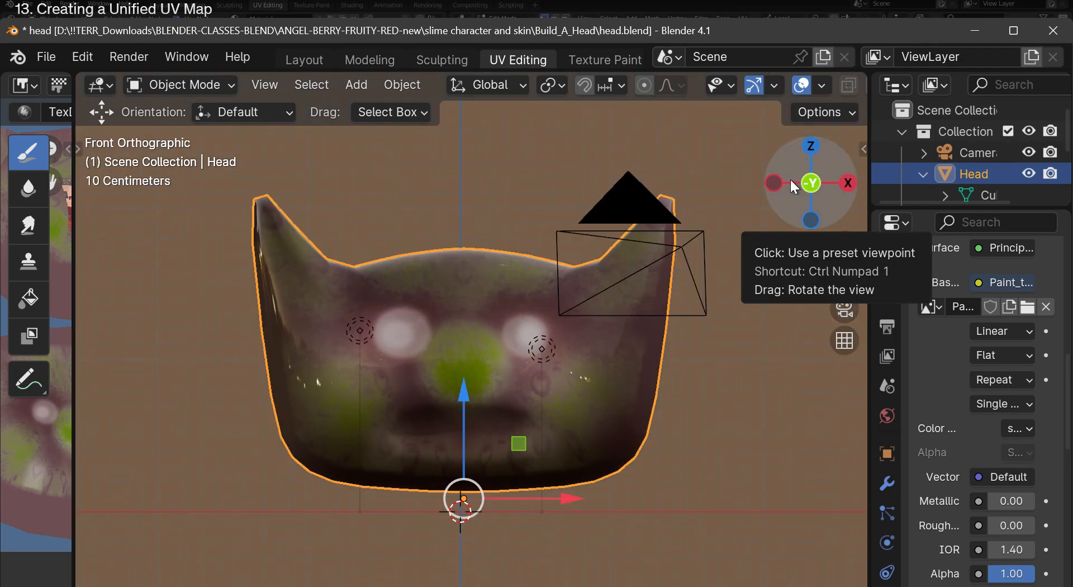
click(774, 184)
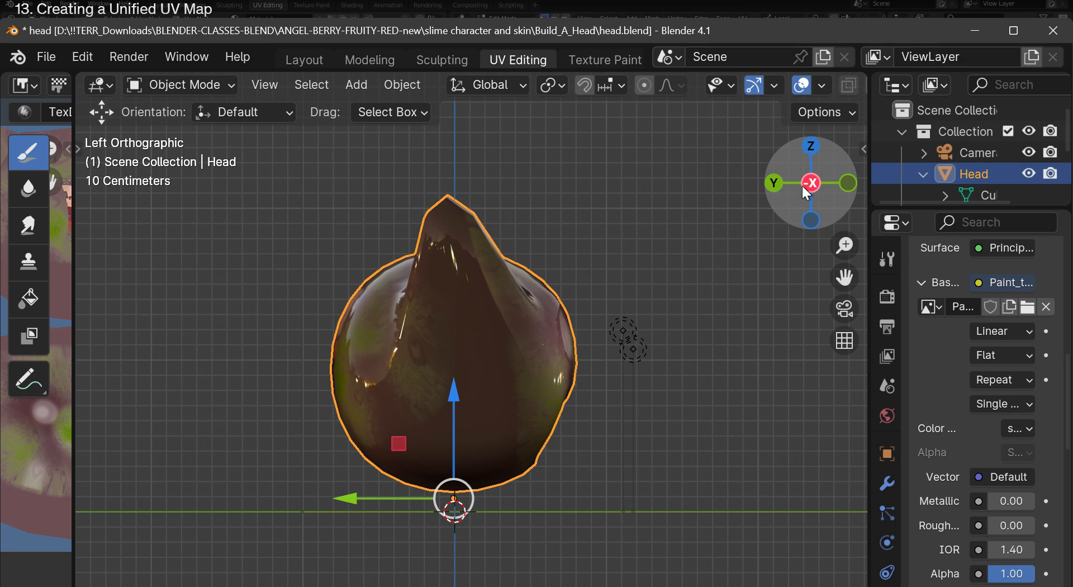
click(848, 183)
click(809, 221)
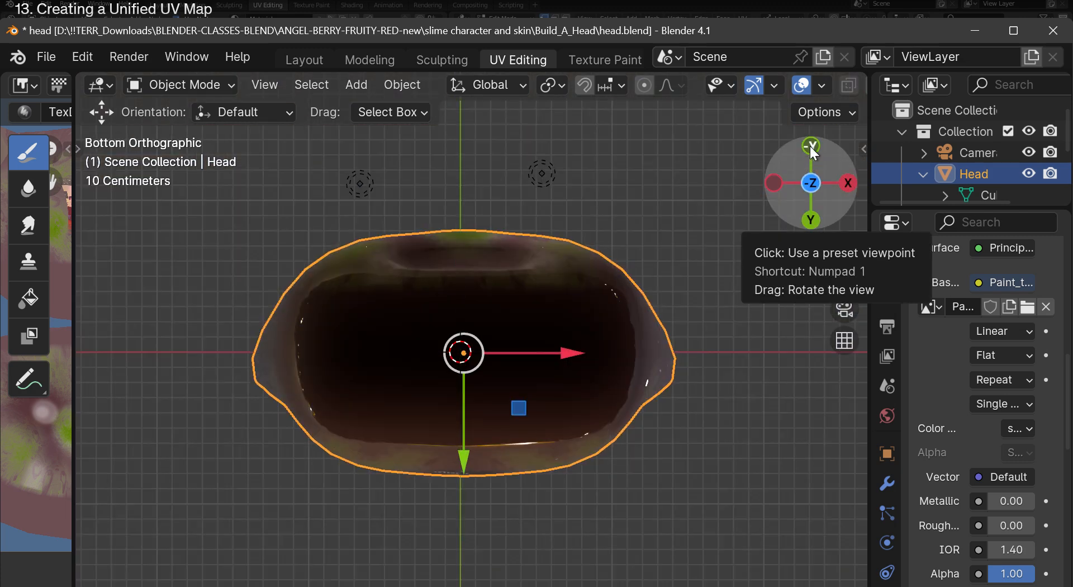
click(810, 146)
click(814, 219)
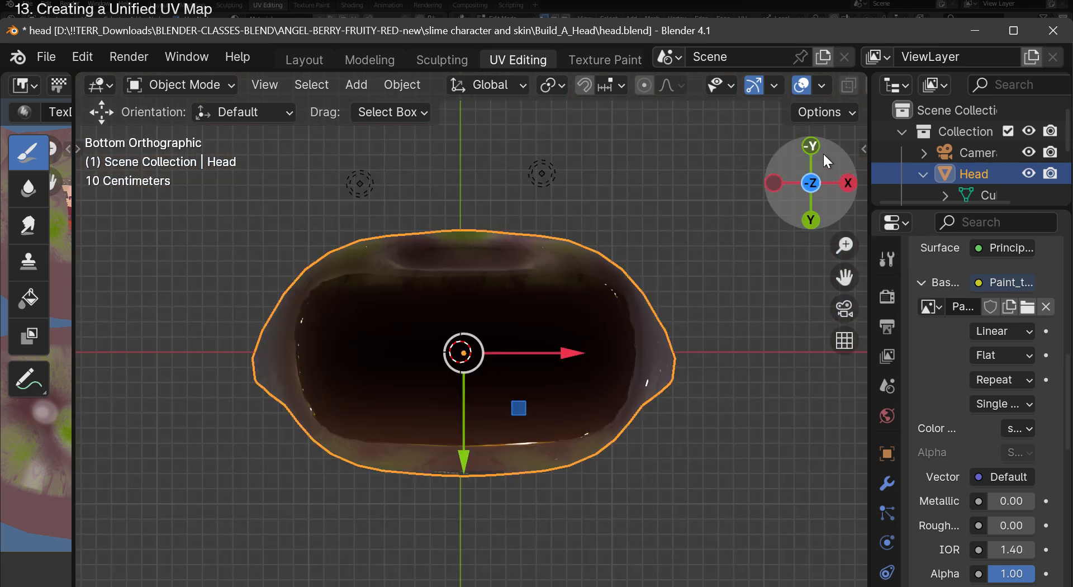
click(818, 147)
click(808, 179)
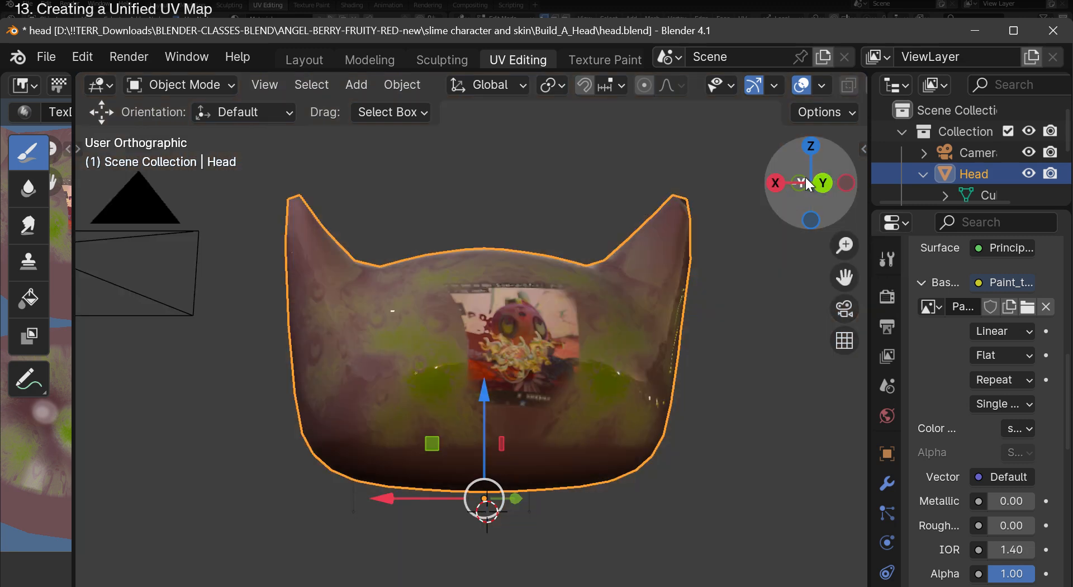
Turn the view to a perspective angle on the back of the head and deselect the head.
click(811, 147)
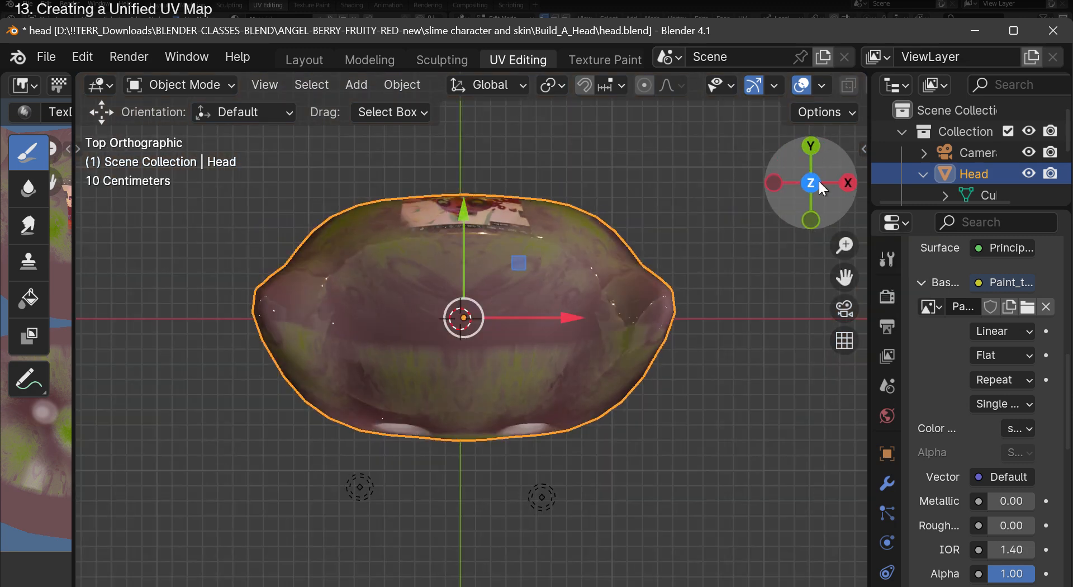
click(818, 179)
click(819, 179)
mouse_move(811, 166)
mouse_down()
mouse_move(812, 149)
mouse_move(826, 144)
mouse_move(811, 147)
mouse_up()
click(812, 148)
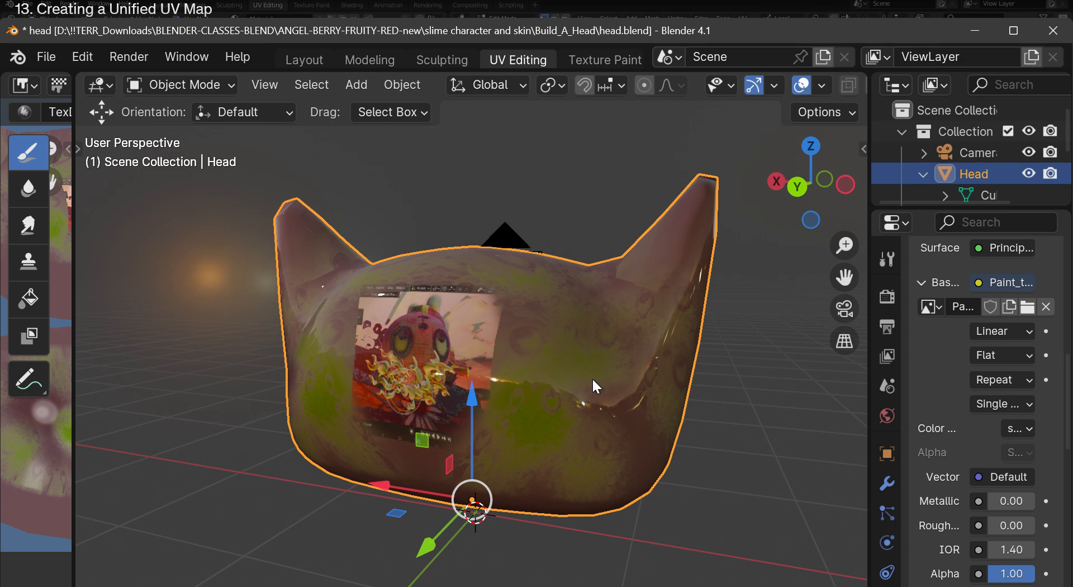
click(734, 457)
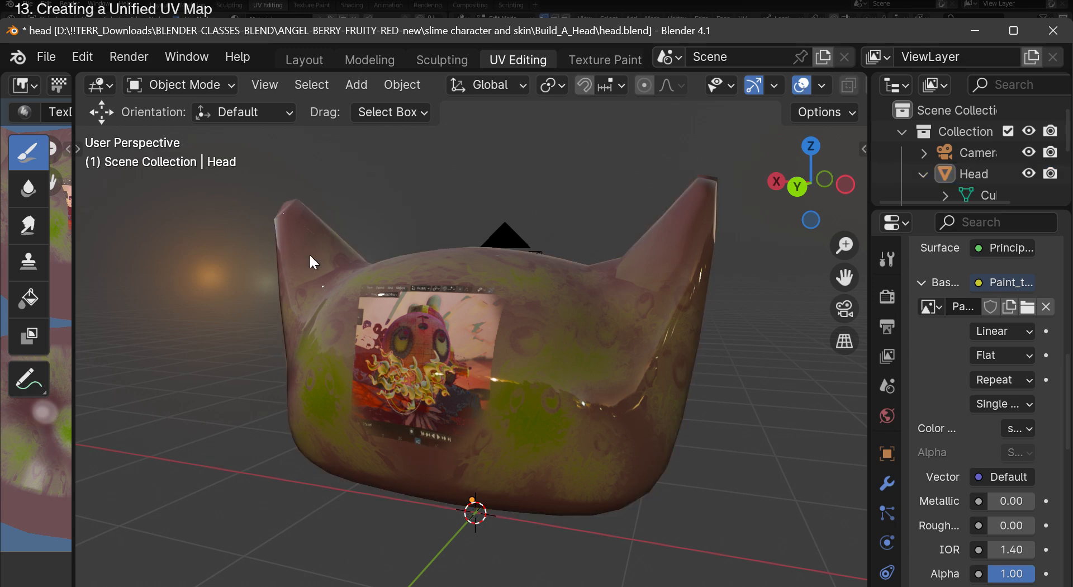
Compare the back view with overlays and gizmos on and off, and leave only the overlays hidden.
click(799, 88)
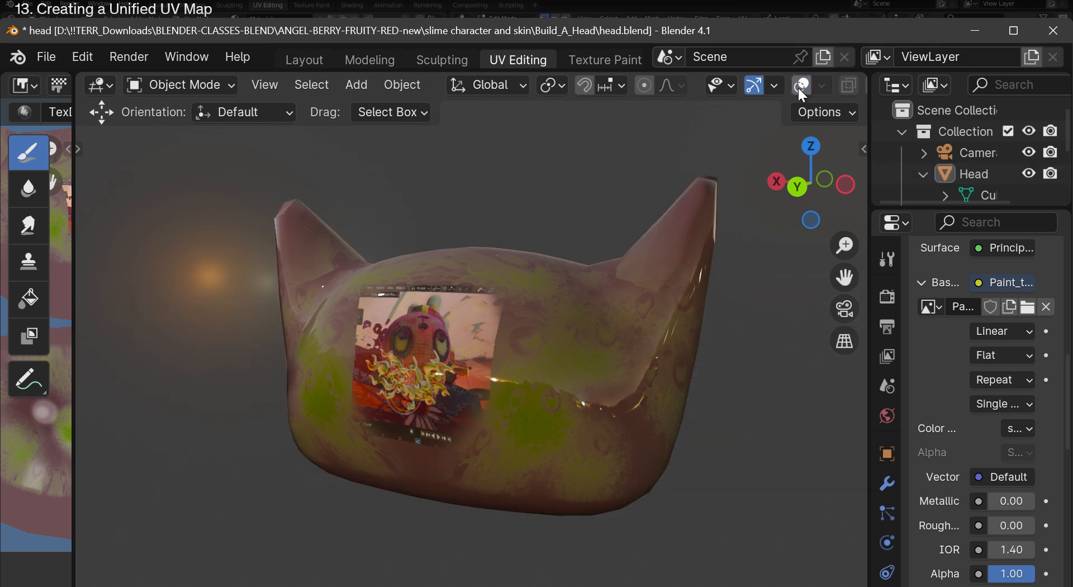
click(799, 89)
click(756, 87)
click(756, 86)
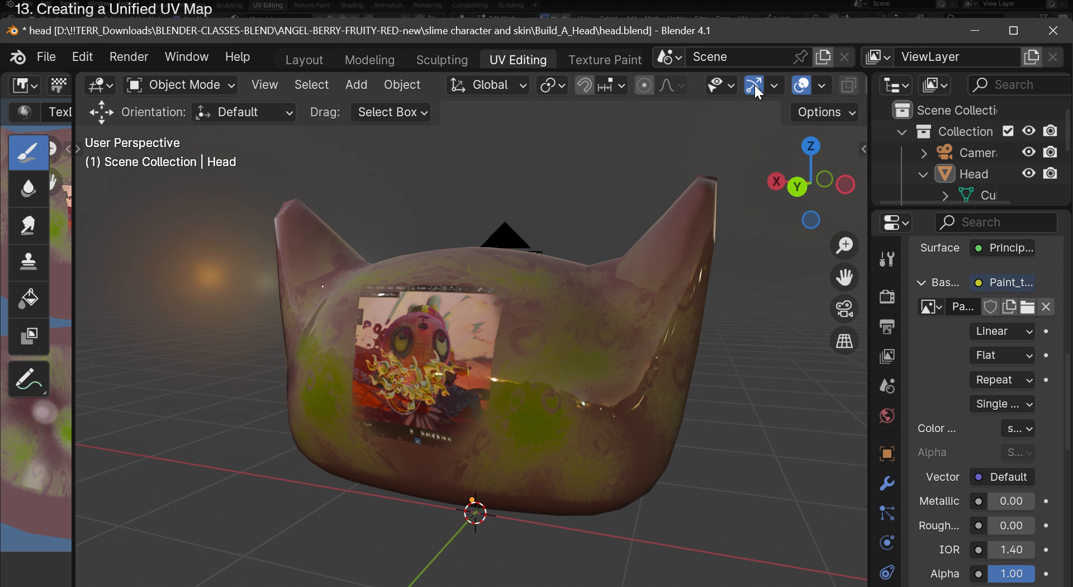
click(801, 85)
click(801, 85)
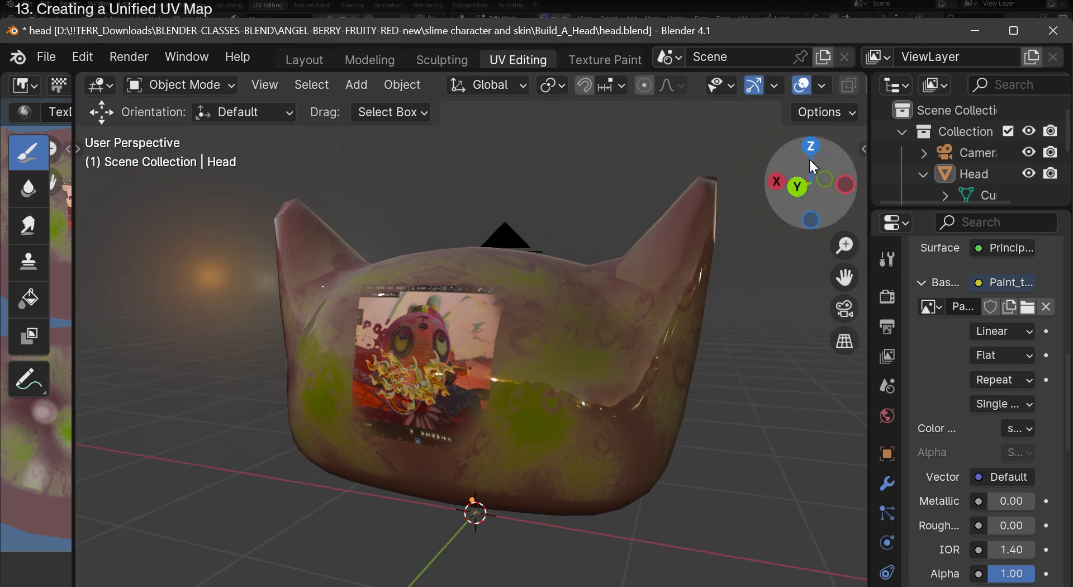
click(799, 87)
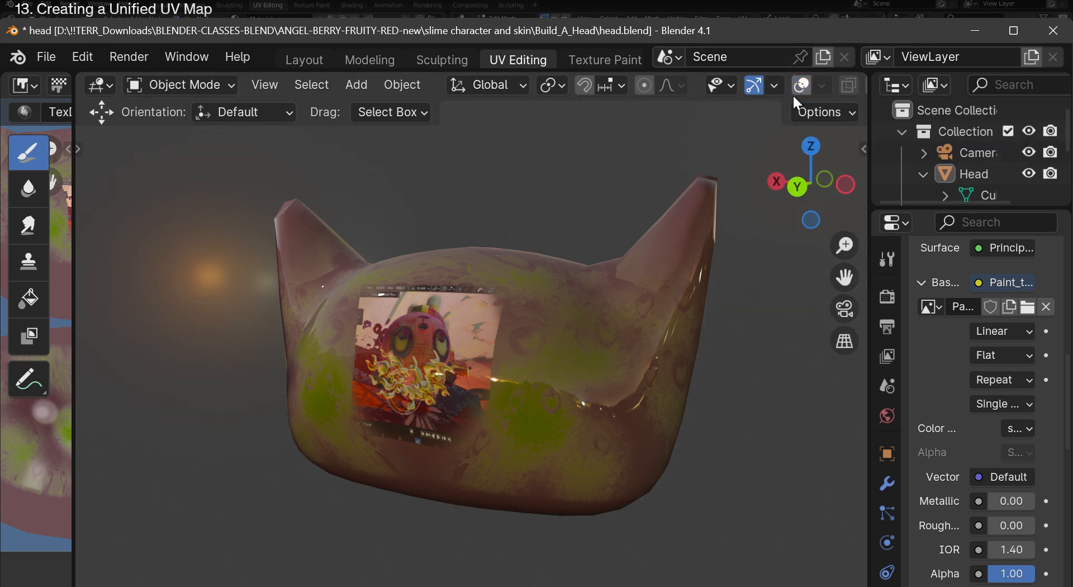
click(266, 87)
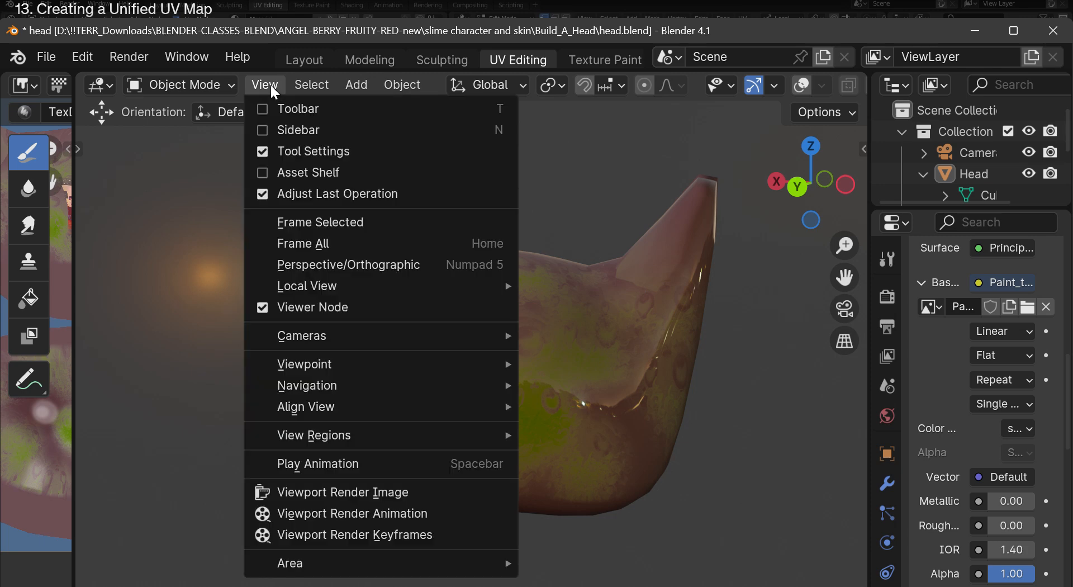
click(310, 494)
key(shift+alt+s)
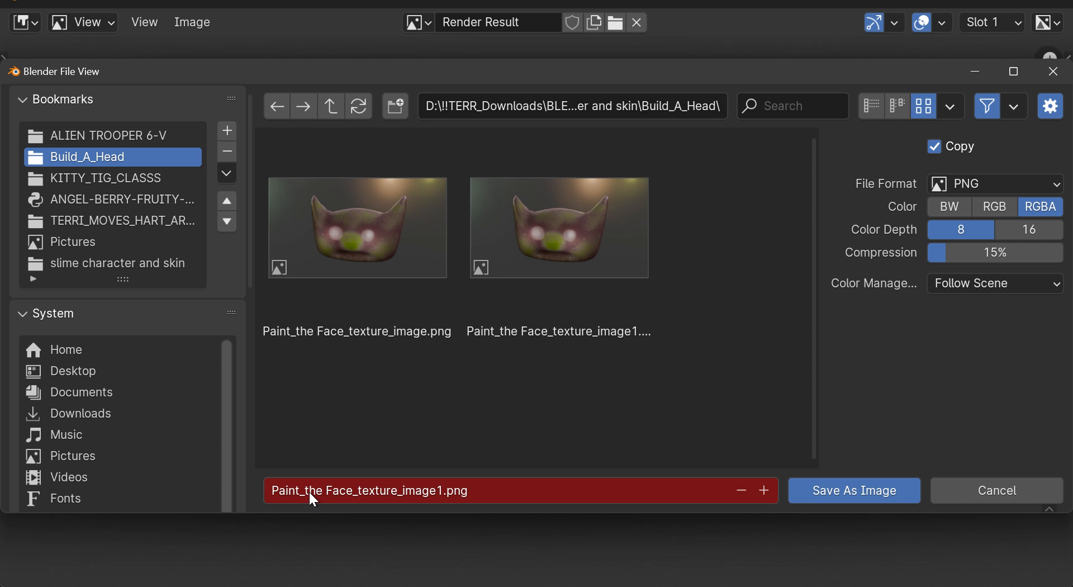
click(1054, 71)
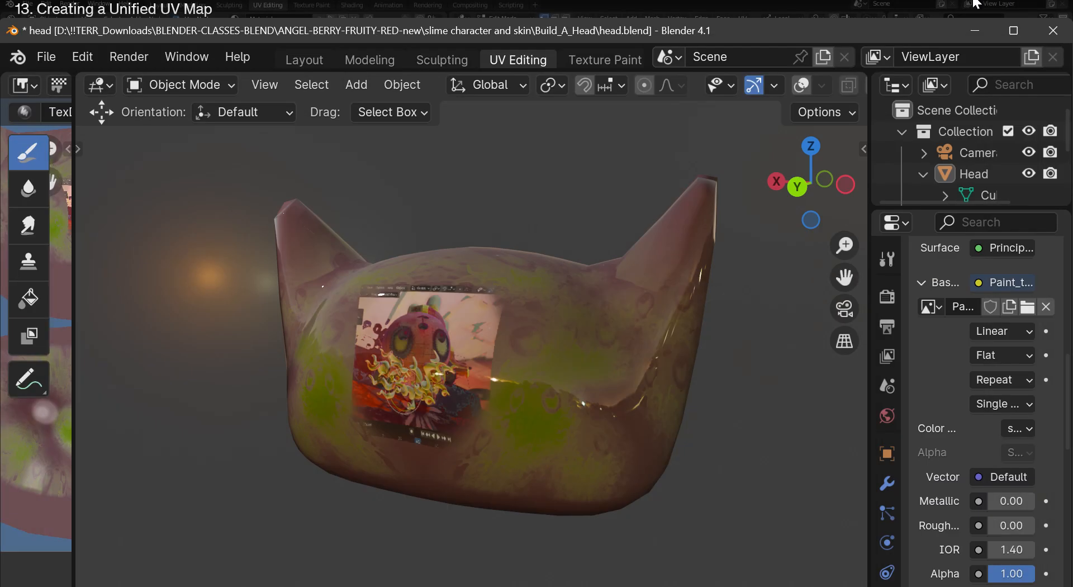
Rotate the view to a new angle on the back of the head and render the viewport as an image.
drag(825, 202, 805, 190)
click(264, 84)
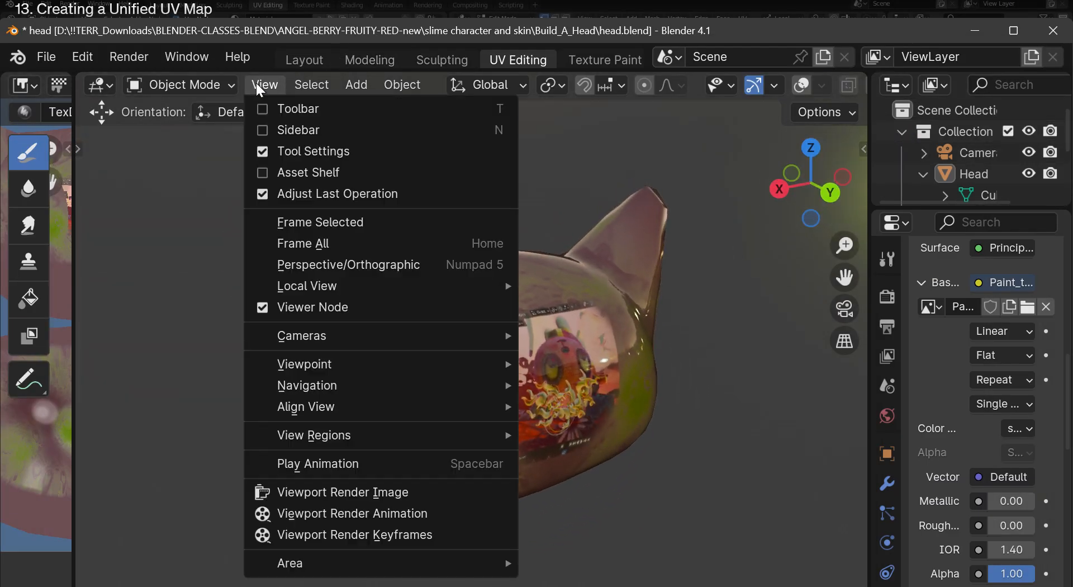
click(317, 492)
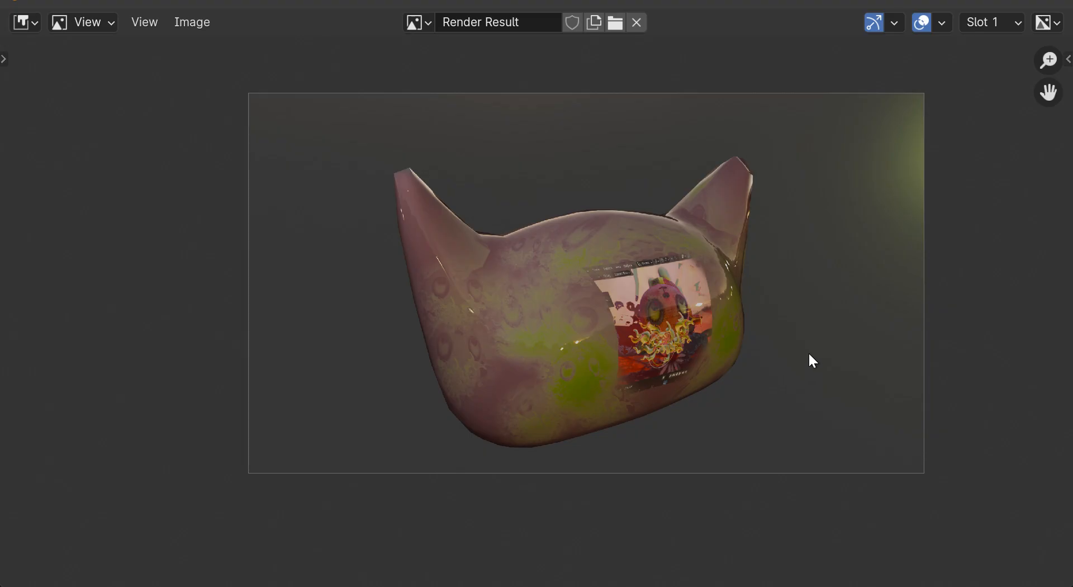
Examine the render result of the head's back up close and as a whole.
scroll(738, 279, up, 6)
scroll(734, 283, down, 5)
scroll(735, 283, up, 1)
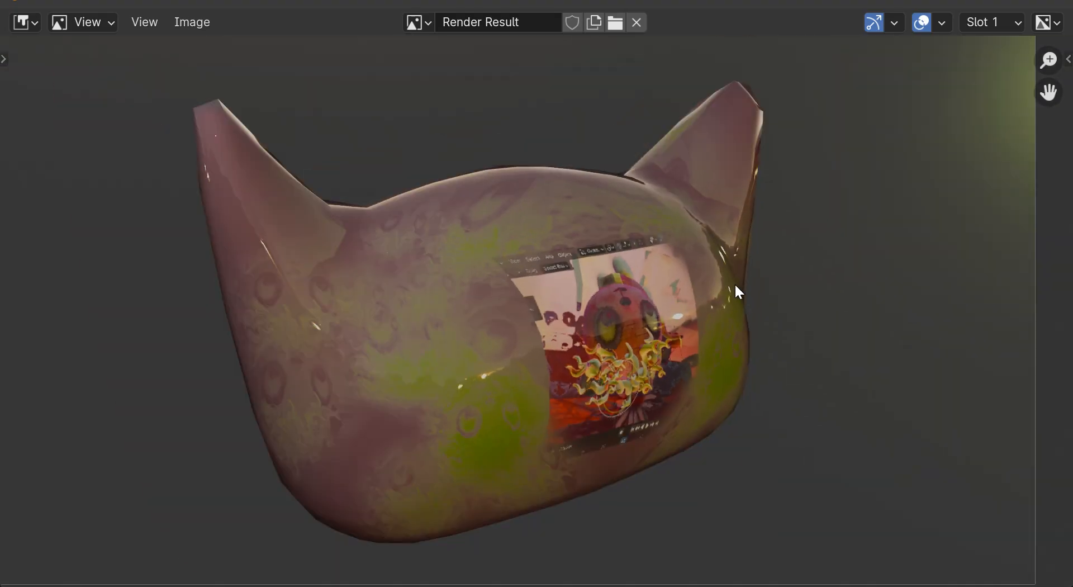
scroll(736, 288, down, 1)
scroll(736, 287, up, 1)
scroll(734, 283, up, 1)
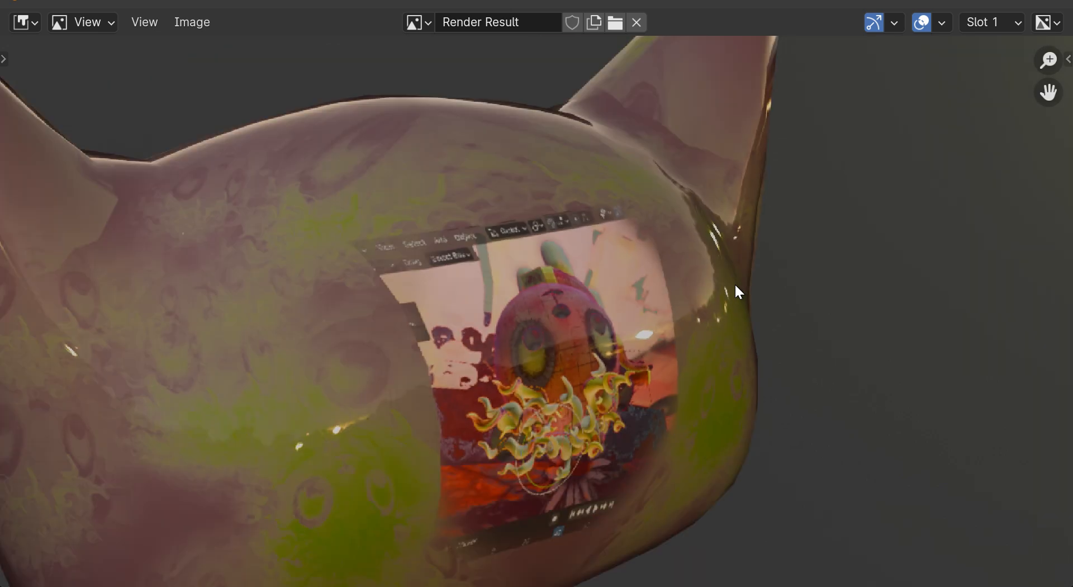
scroll(735, 283, down, 2)
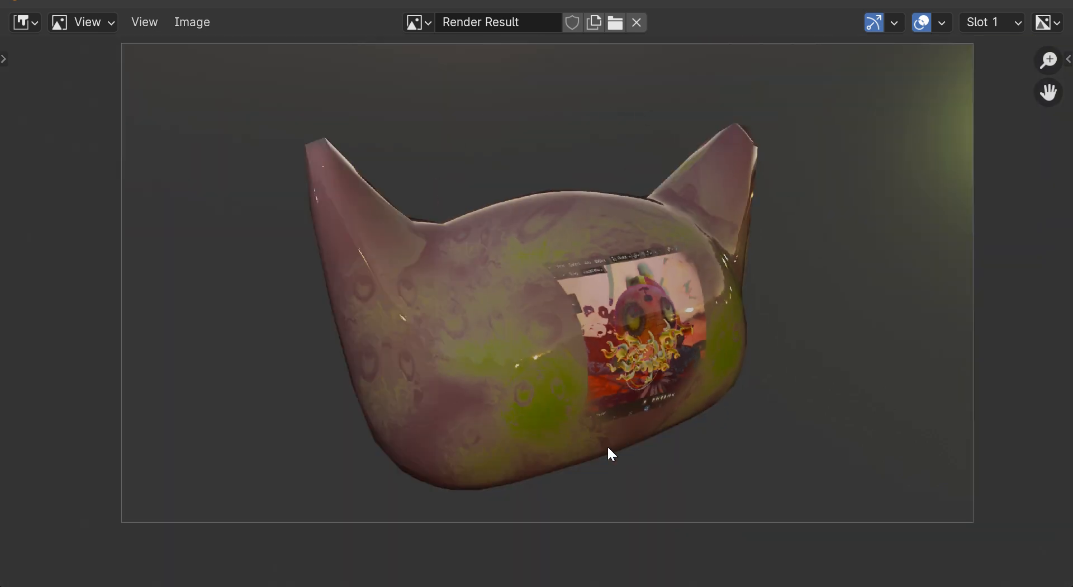
scroll(656, 462, up, 1)
scroll(656, 462, down, 1)
Save the render result under the incremented name Paint_the Face_texture_image2.png in the Build_A_Head folder.
click(197, 25)
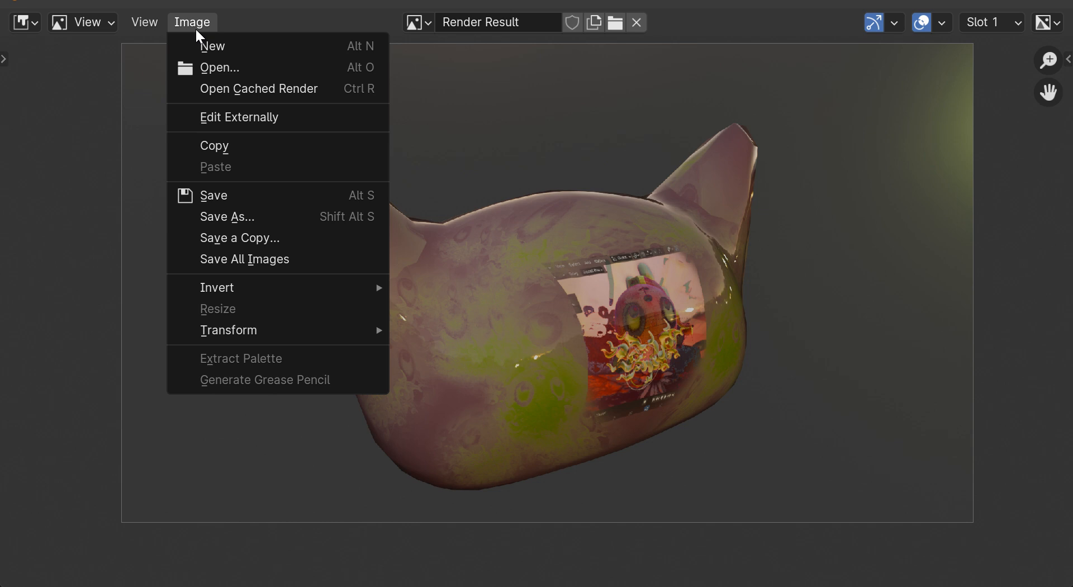
click(205, 221)
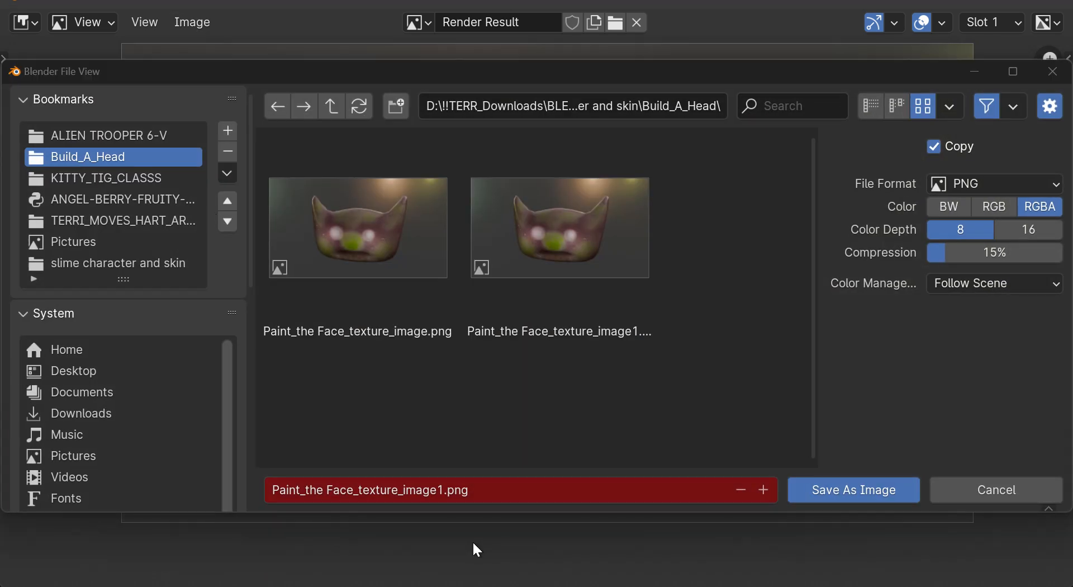
click(765, 490)
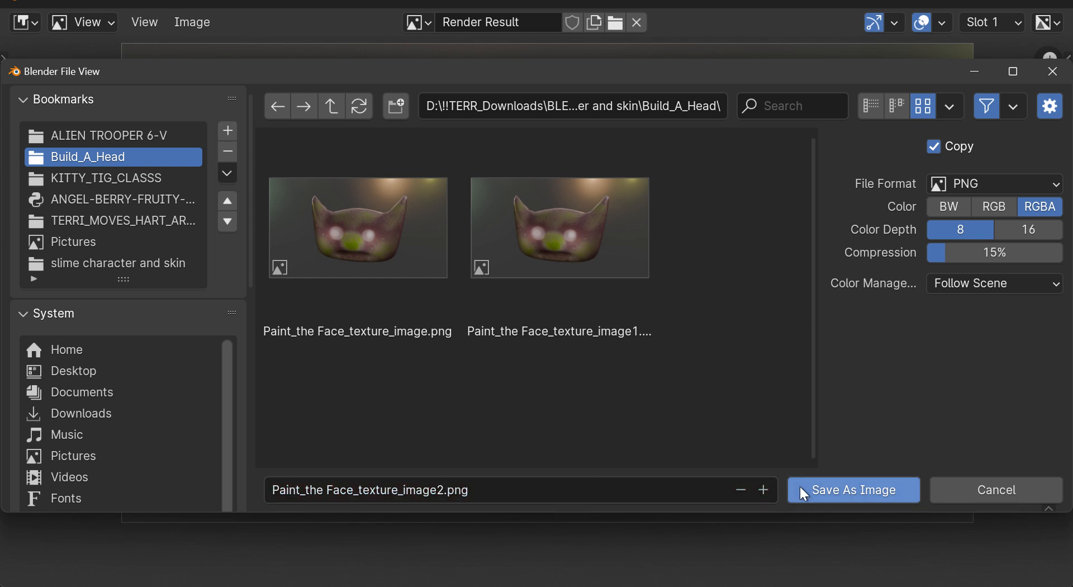
click(846, 486)
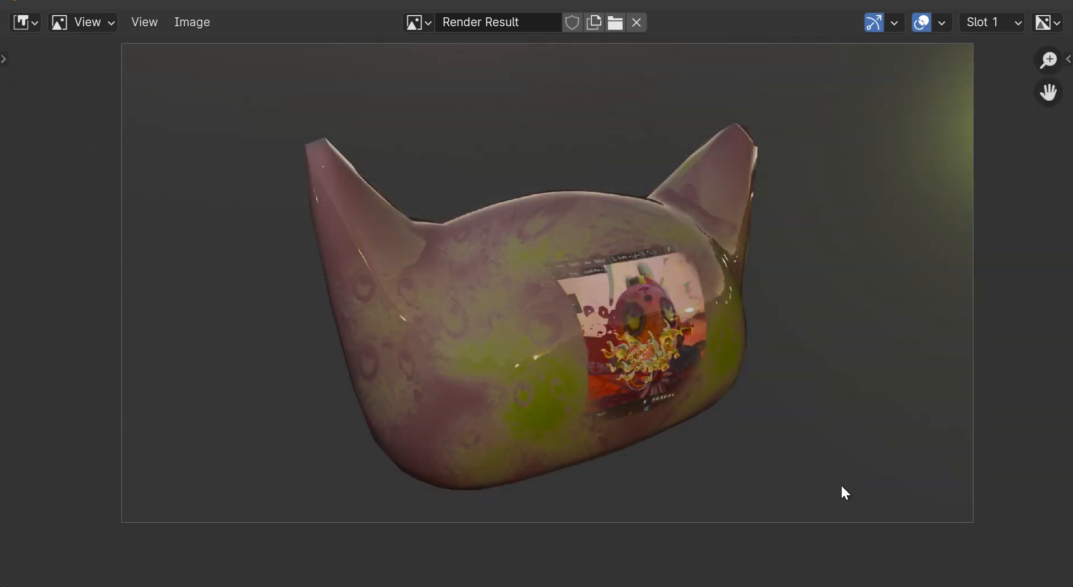
Reopen the image save browser and review the saved PNG images in the Build_A_Head folder.
click(192, 22)
click(230, 218)
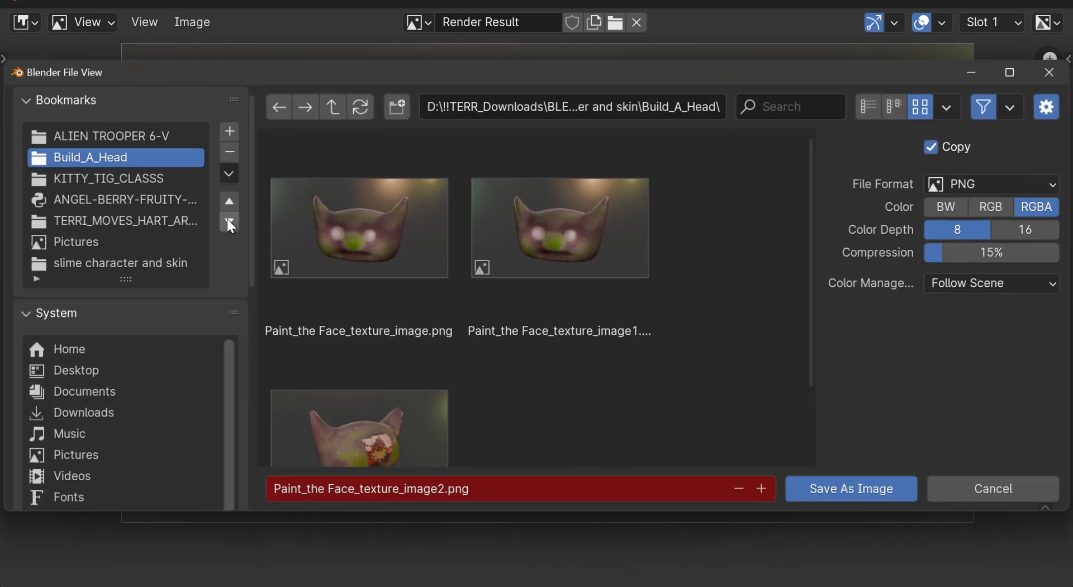
scroll(635, 394, down, 3)
scroll(635, 394, up, 3)
scroll(636, 394, down, 1)
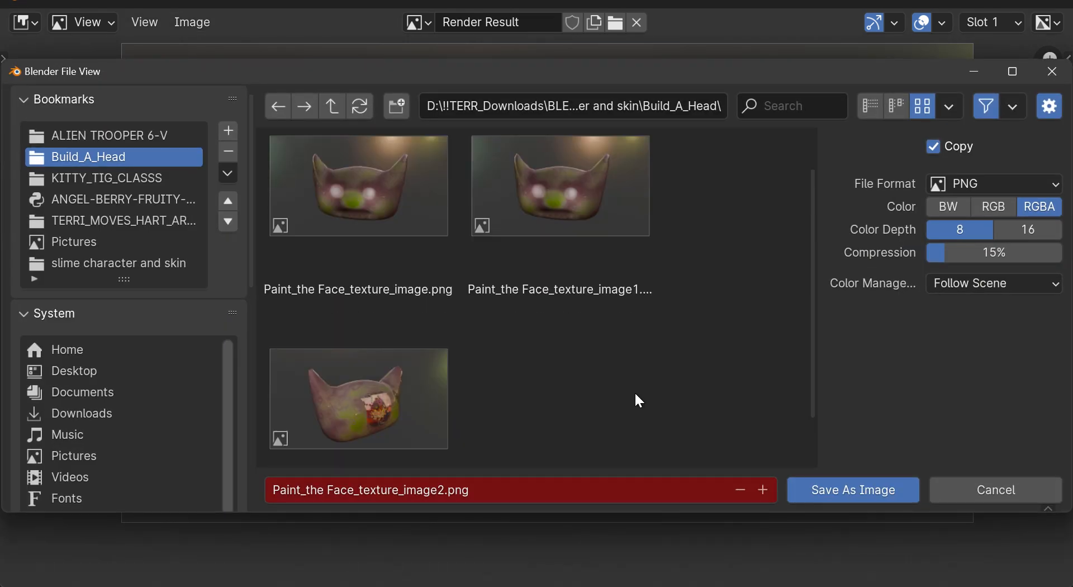
scroll(580, 196, down, 3)
scroll(695, 271, up, 4)
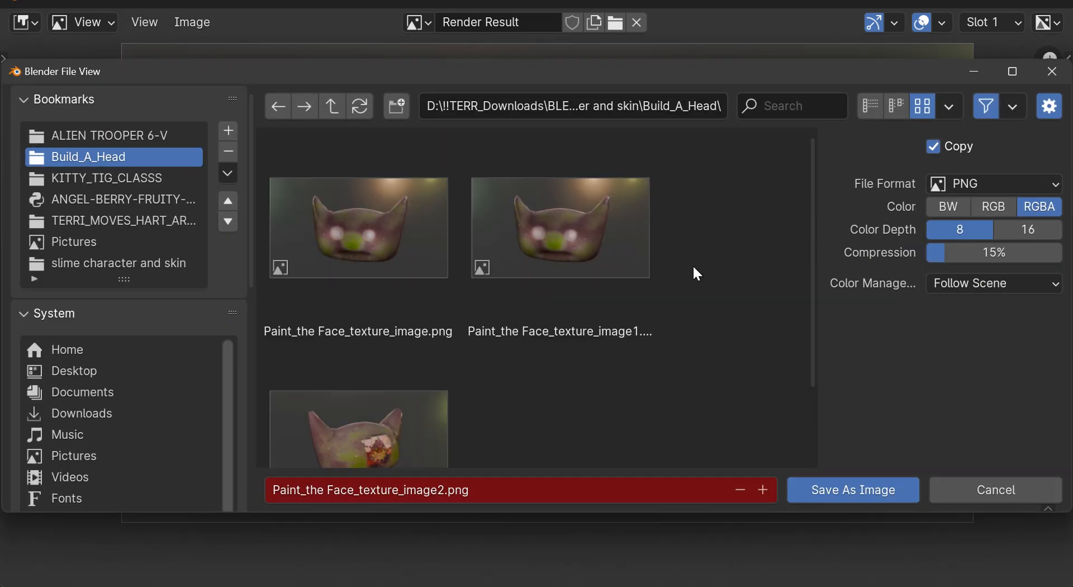
Close the image save browser and the render result window without saving another copy.
click(1056, 74)
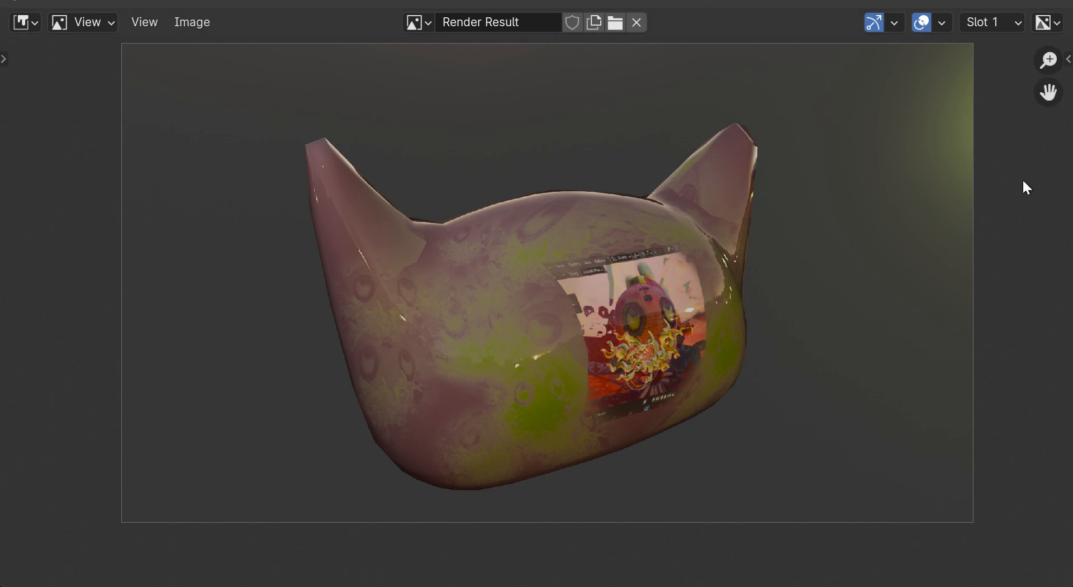
click(192, 21)
click(1058, 5)
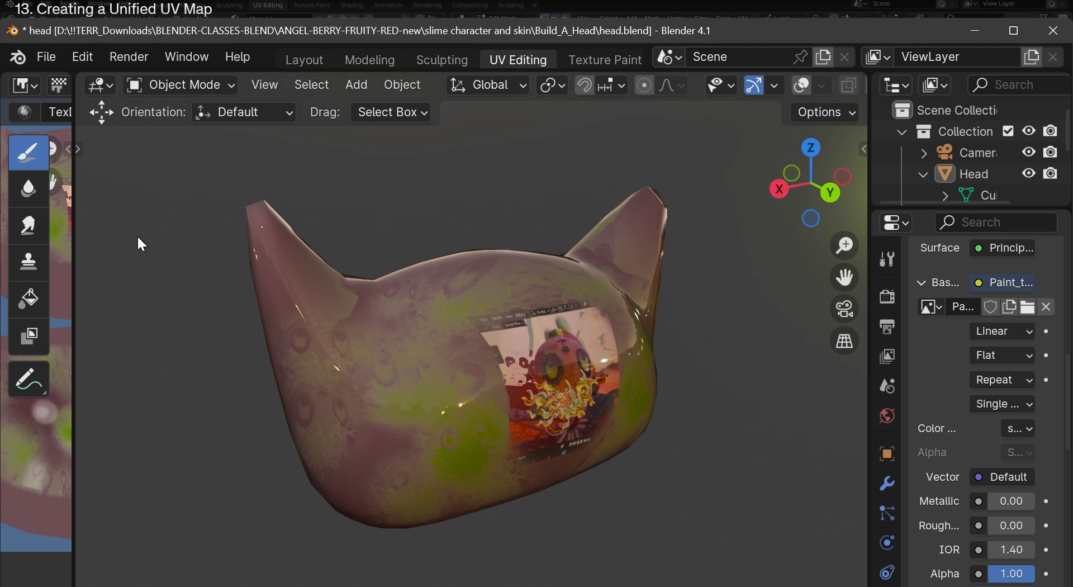
Reopen the last render result in its own window and examine the back of the head.
click(128, 57)
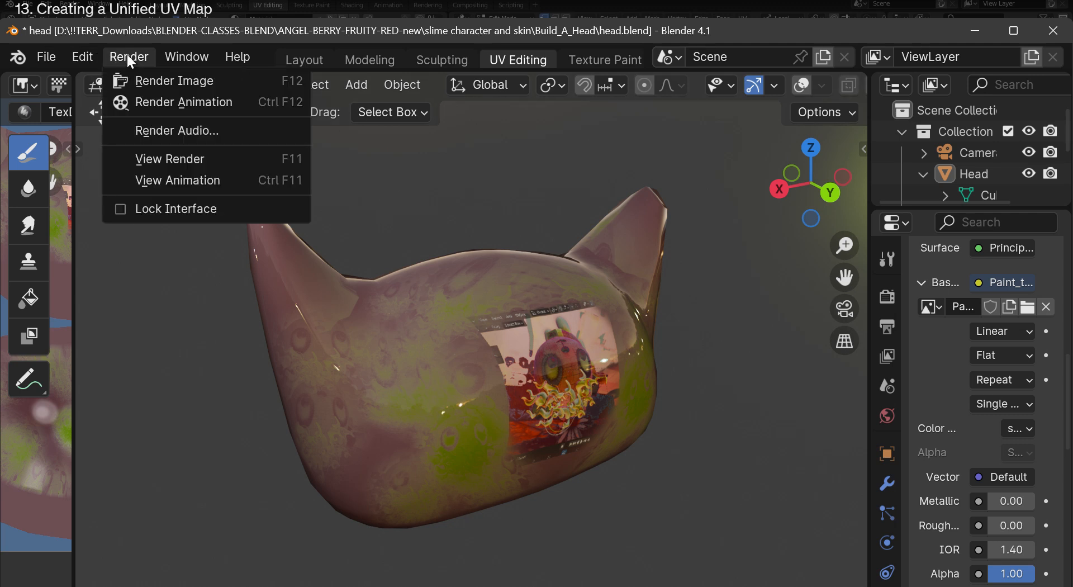
click(160, 163)
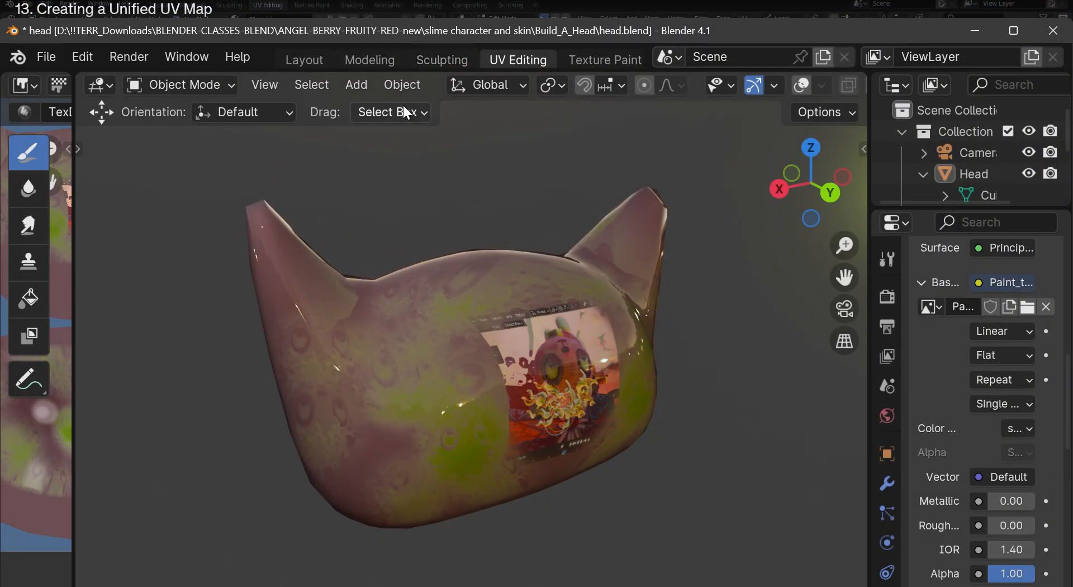
click(137, 56)
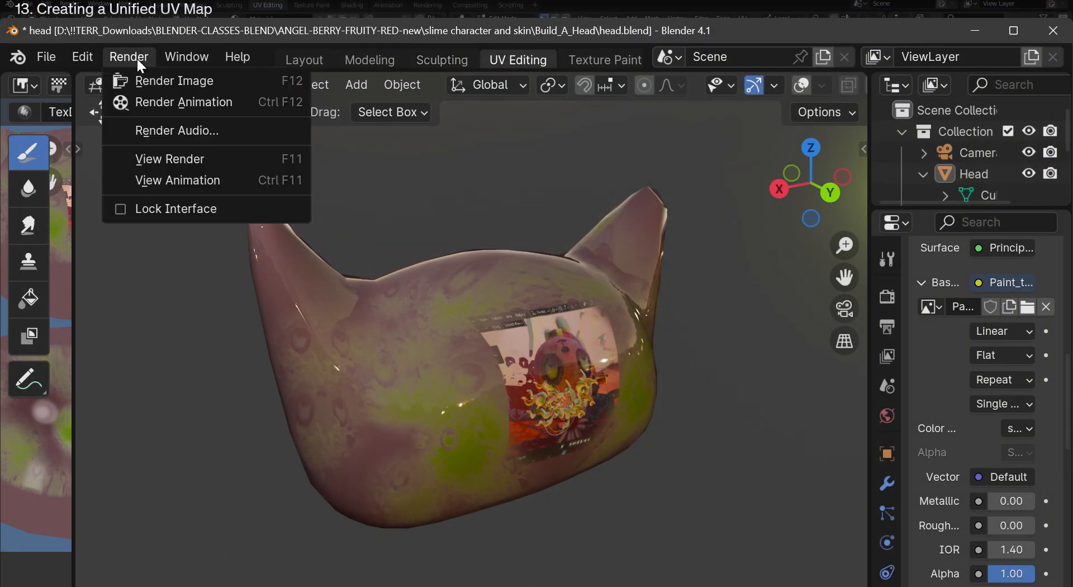
click(168, 161)
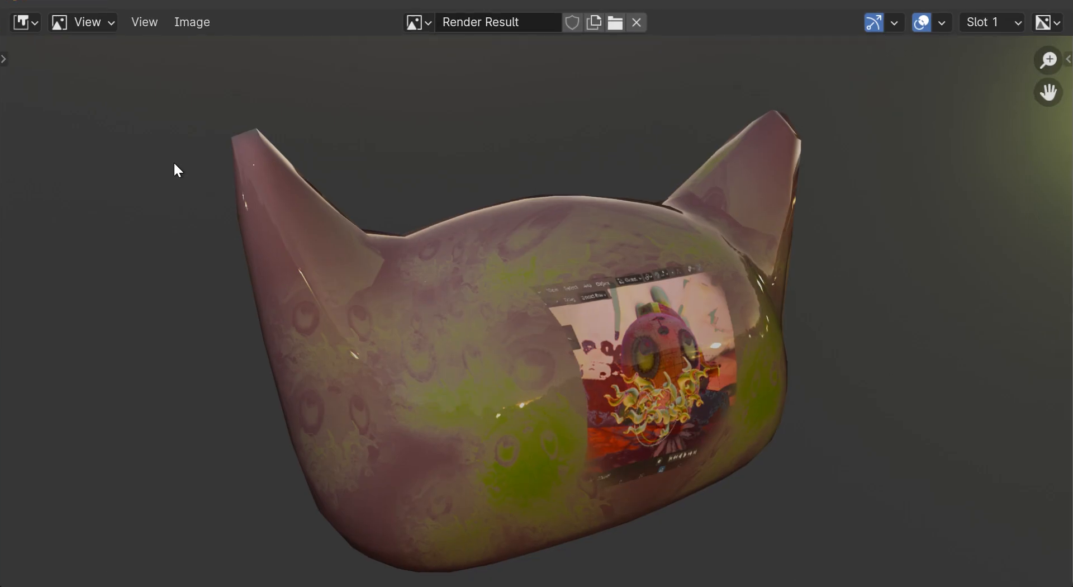
scroll(1072, 255, down, 1)
scroll(1010, 232, up, 2)
scroll(1010, 232, down, 1)
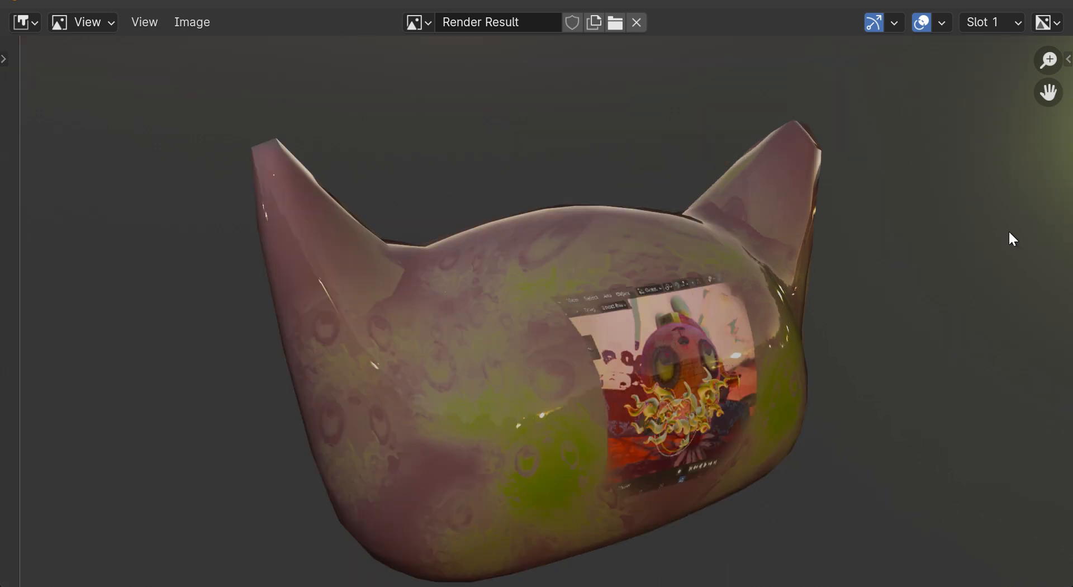
Switch the render result through Slot 3, Slot 2 and Slot 4 to check which render slots hold an image.
click(1017, 24)
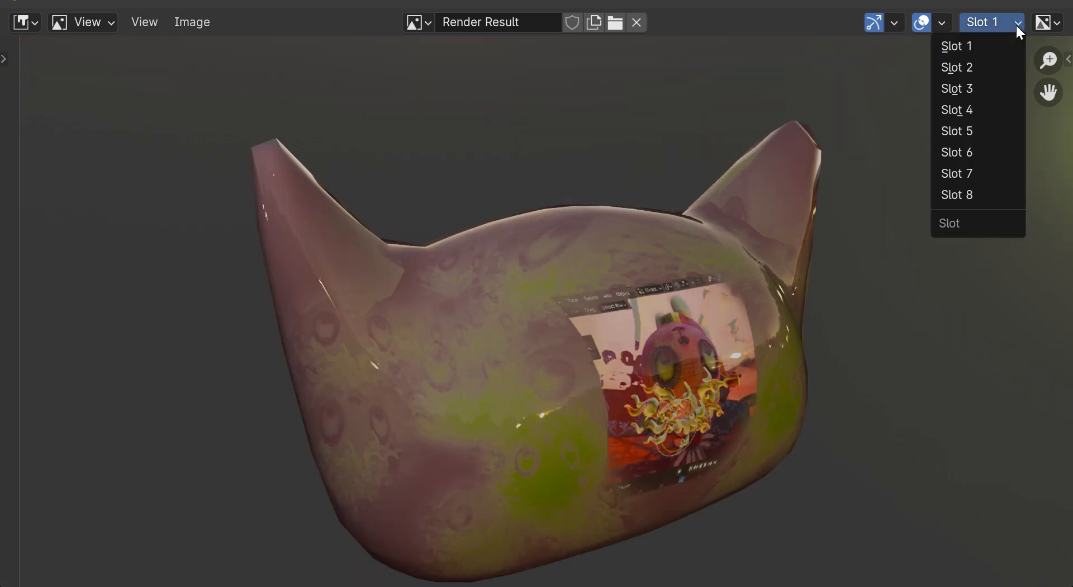
click(962, 90)
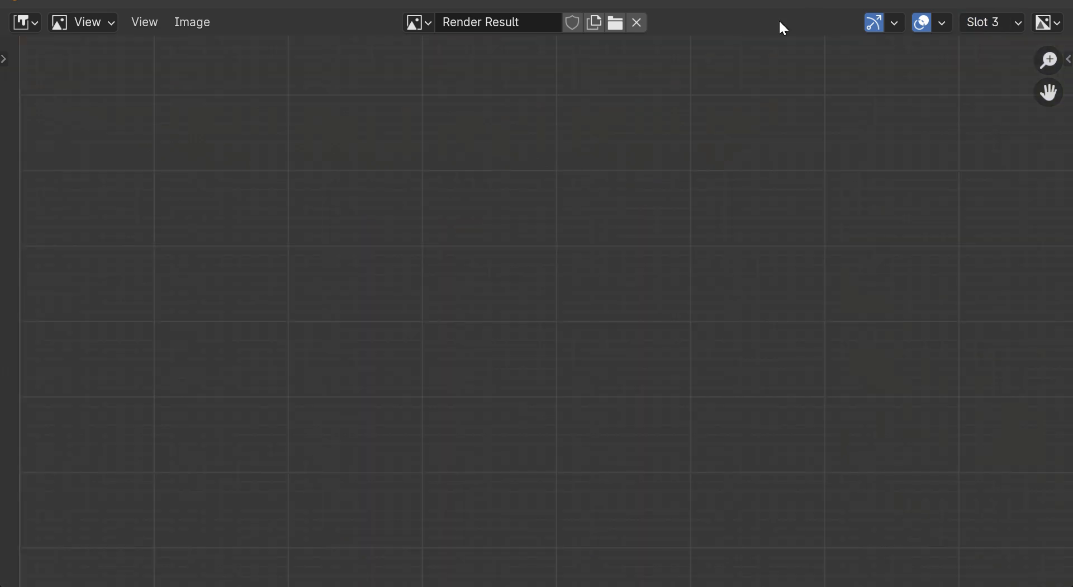
click(993, 22)
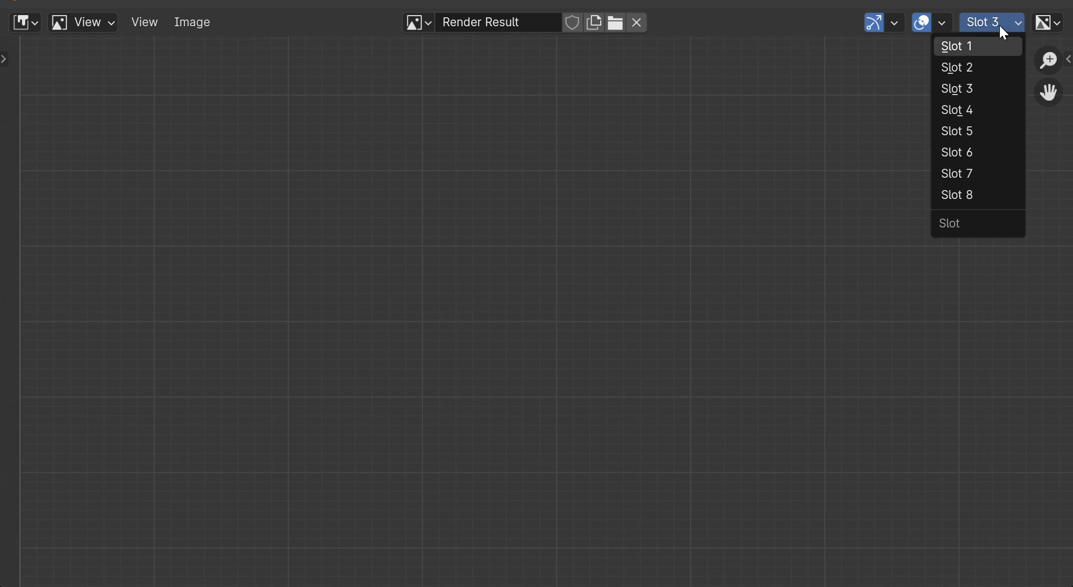
click(957, 69)
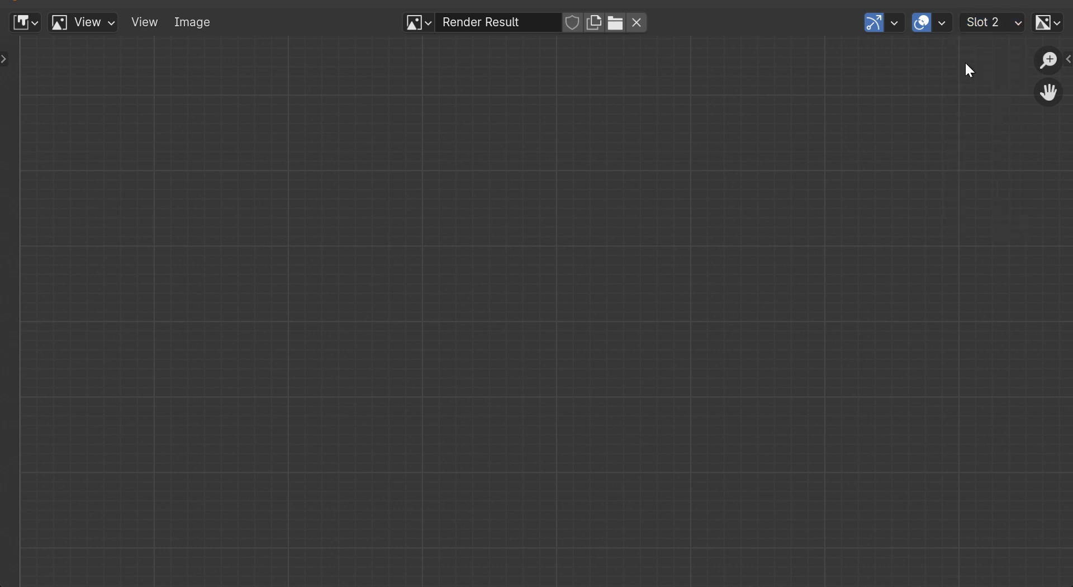
click(1065, 60)
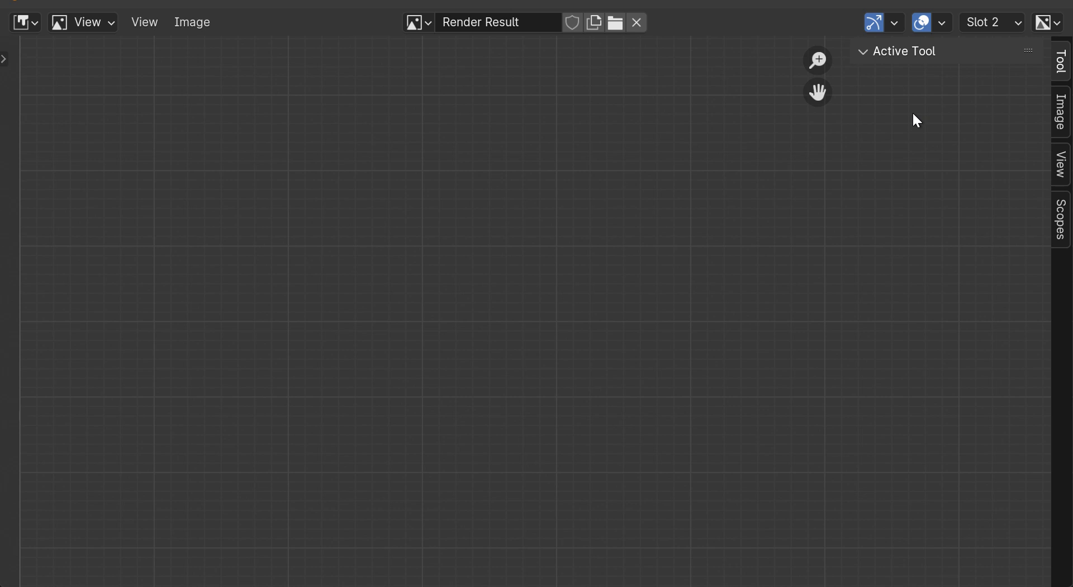
click(999, 23)
click(971, 110)
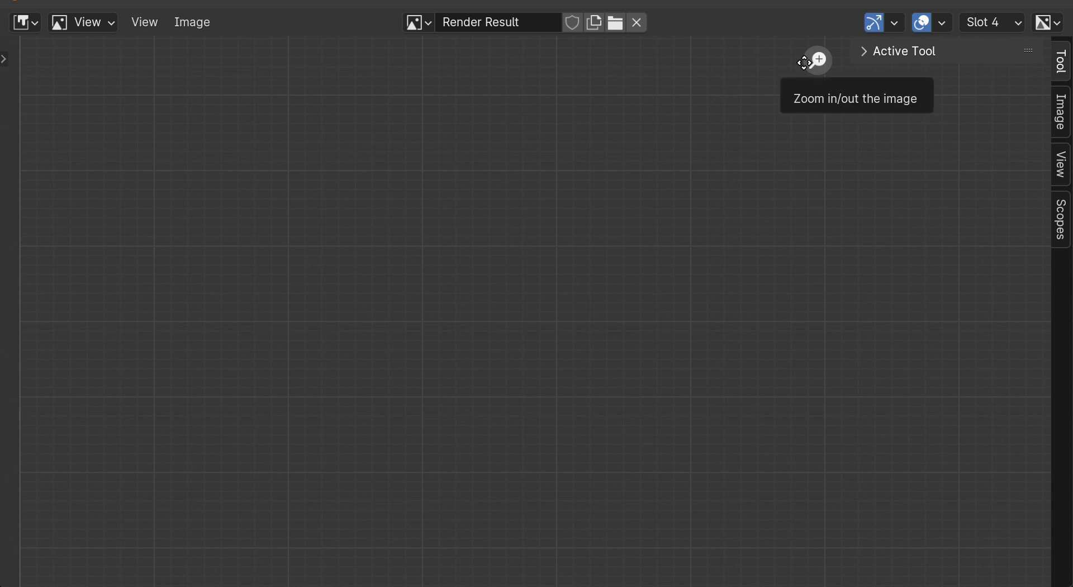
Show the render slot list in the sidebar and add a new slot after Slot 8.
click(1067, 121)
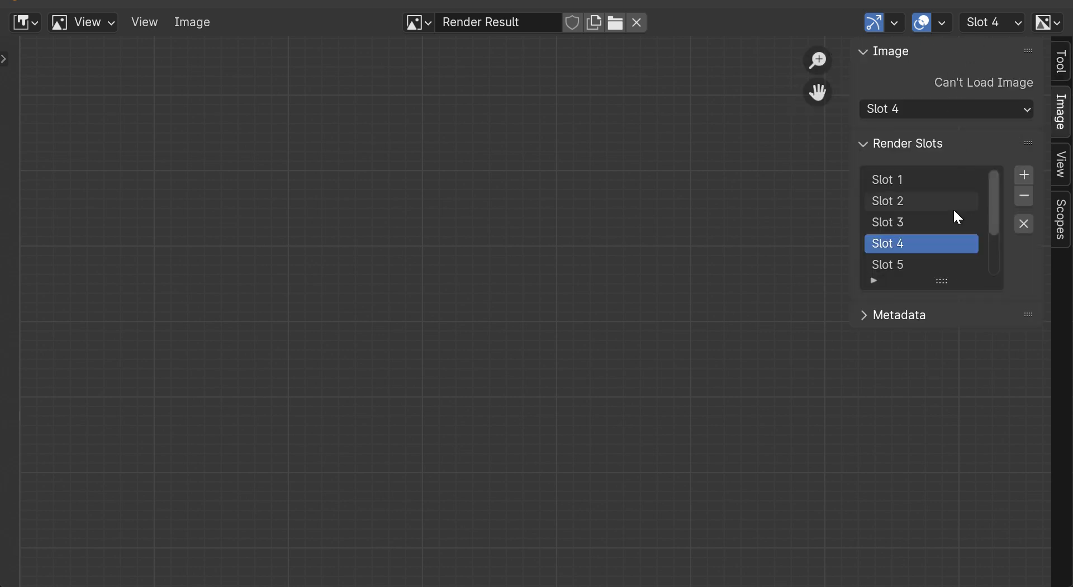
scroll(940, 244, down, 3)
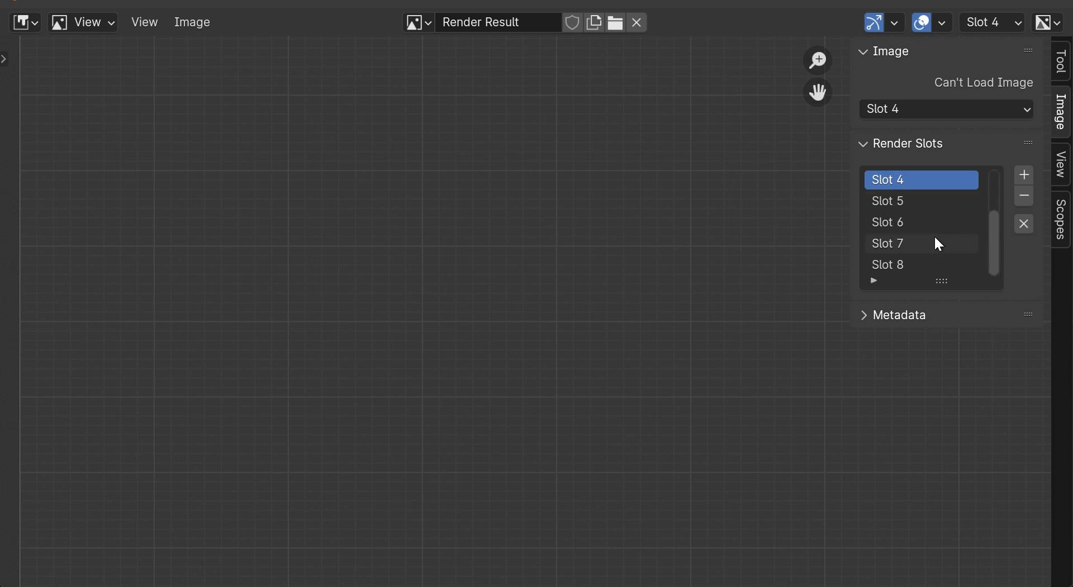
click(894, 265)
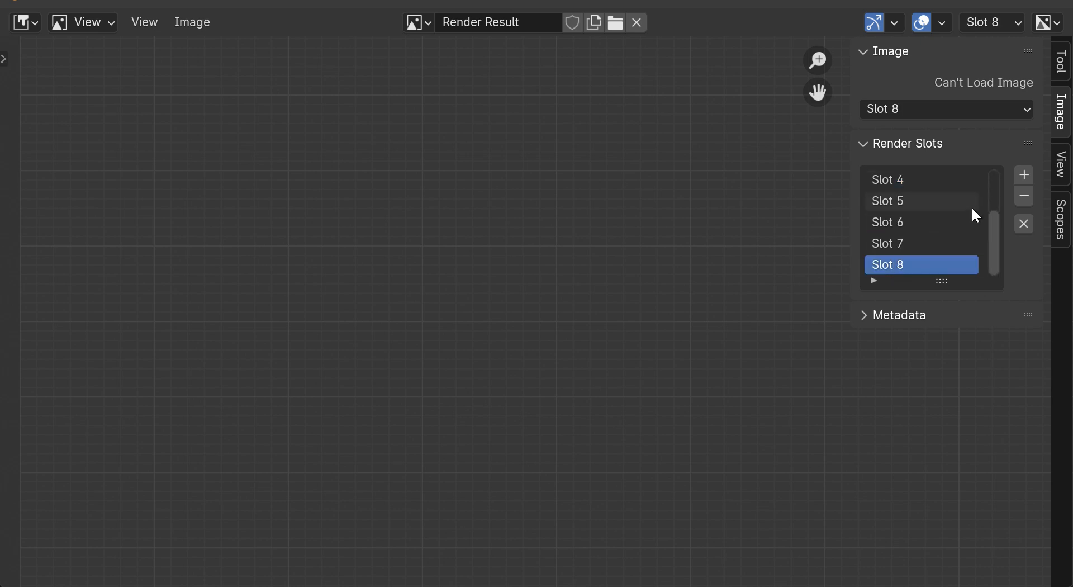
click(1025, 174)
Remove Slot 1 from the render slots and make Slot 3 the active slot.
scroll(956, 246, up, 4)
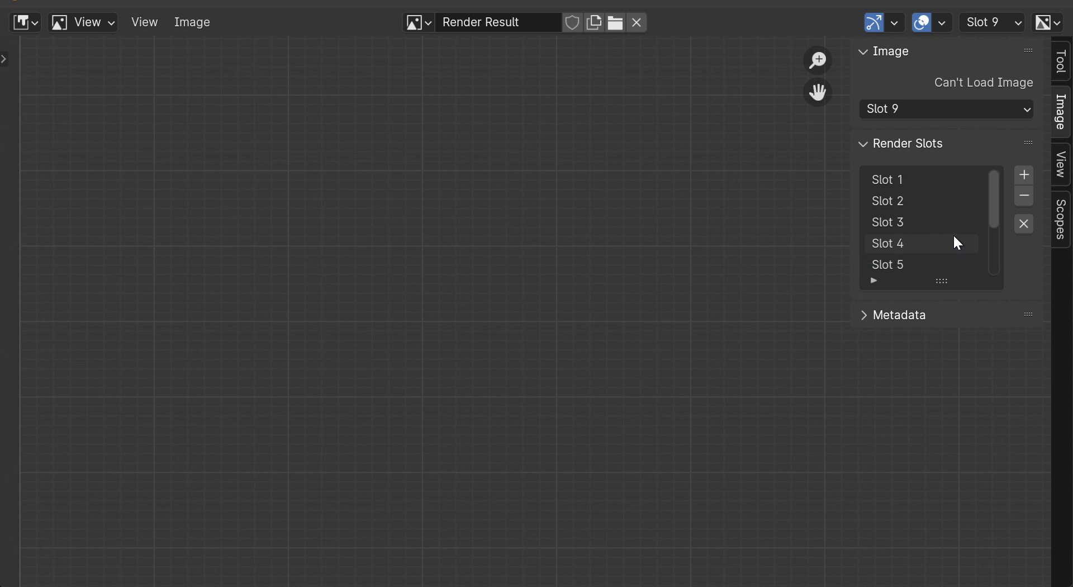
click(926, 182)
click(1022, 196)
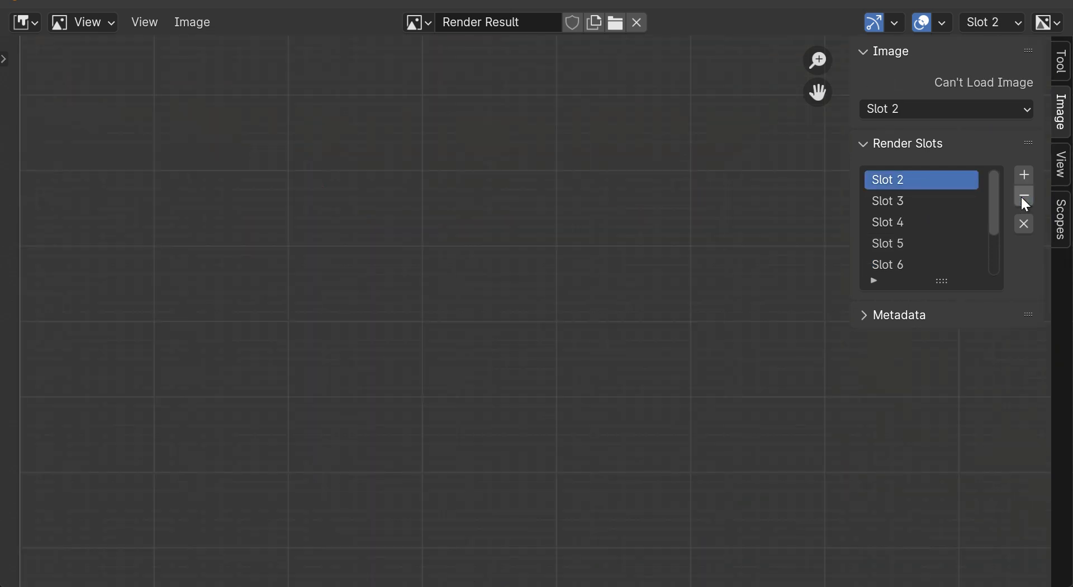
click(937, 202)
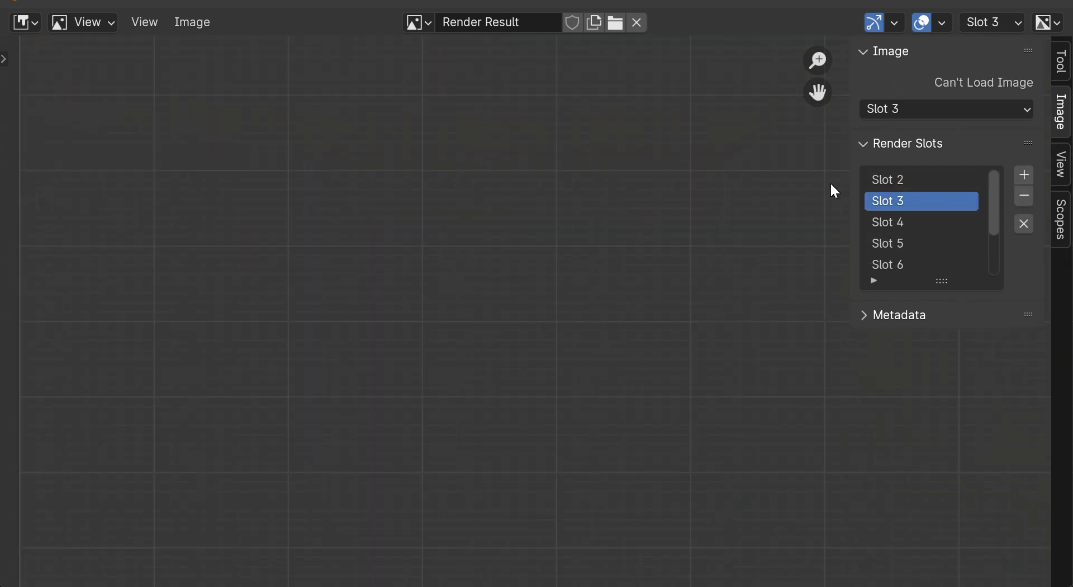
Review the available render slots and hide the sidebar of the render result window.
click(1061, 60)
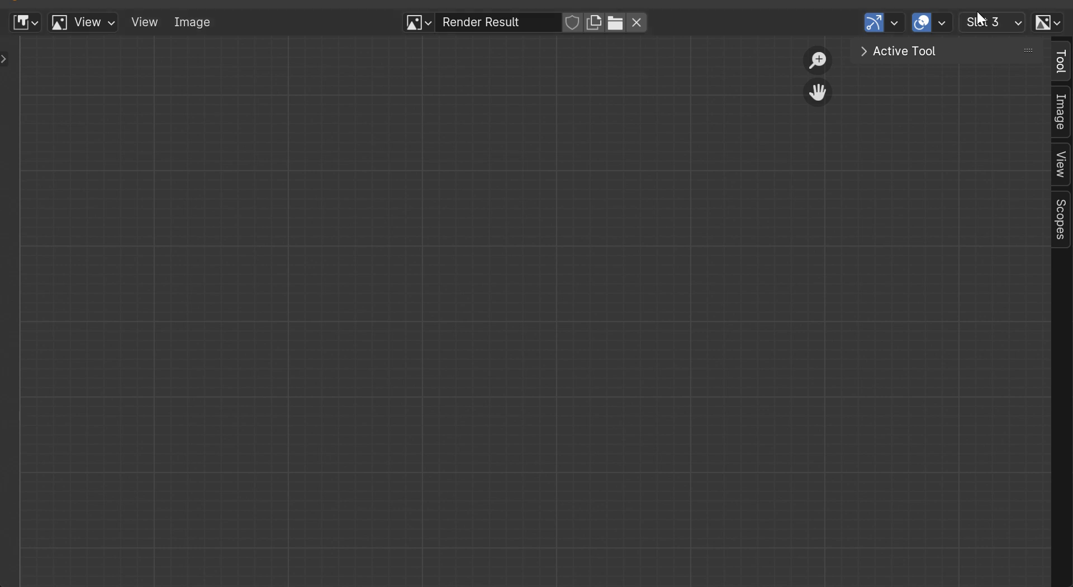
click(992, 23)
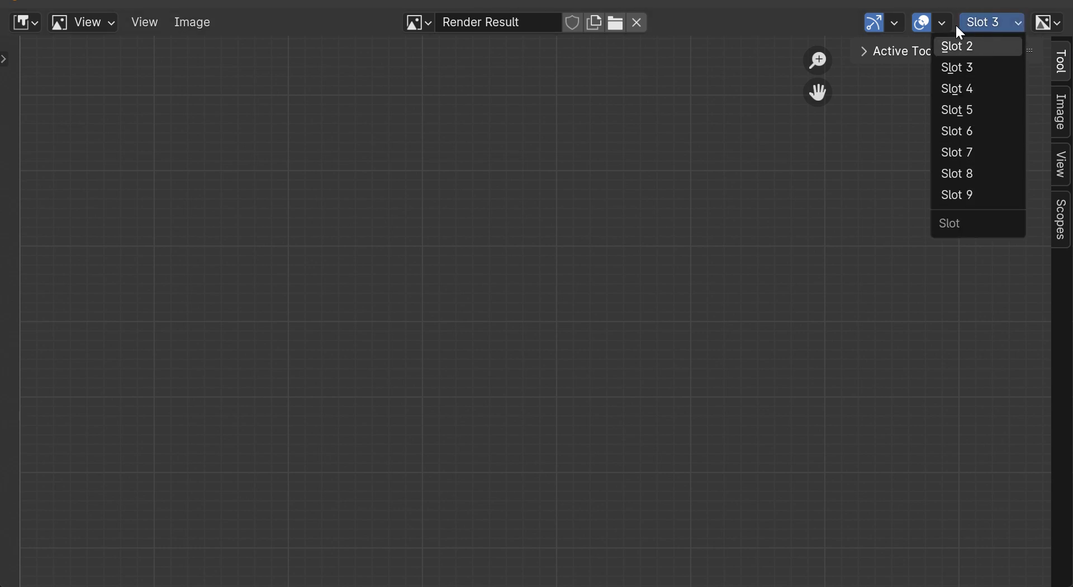
click(994, 20)
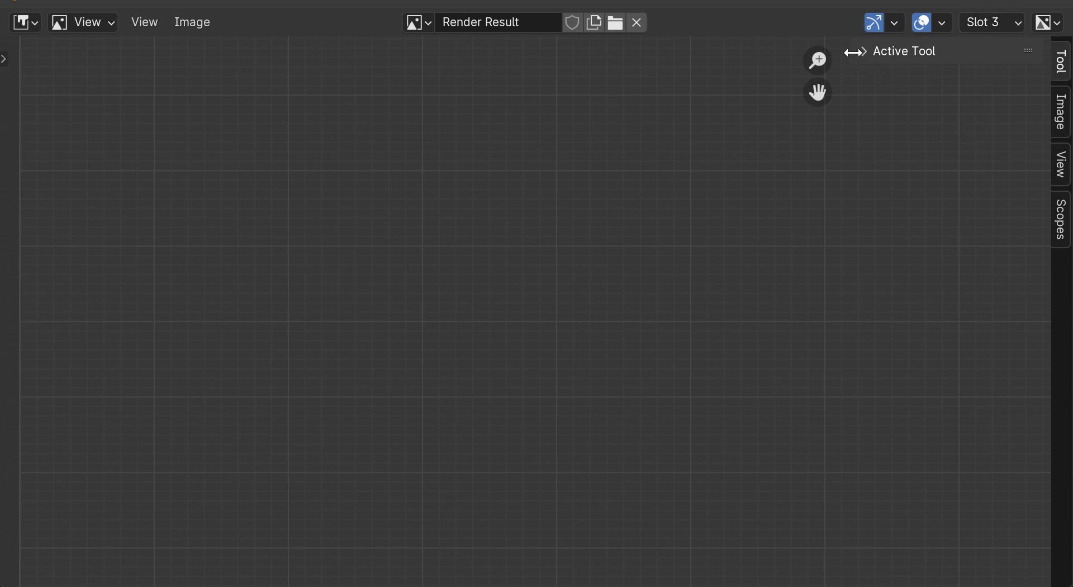
drag(855, 52, 1068, 53)
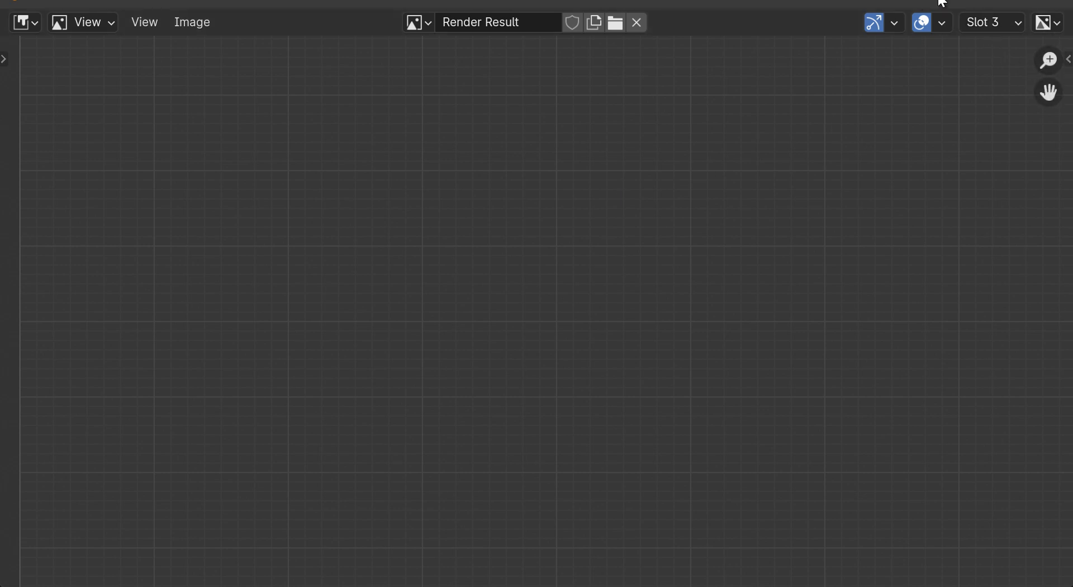
Move the render window aside to uncover the 3D viewport and render the viewport image into Slot 3.
drag(933, 2, 798, 408)
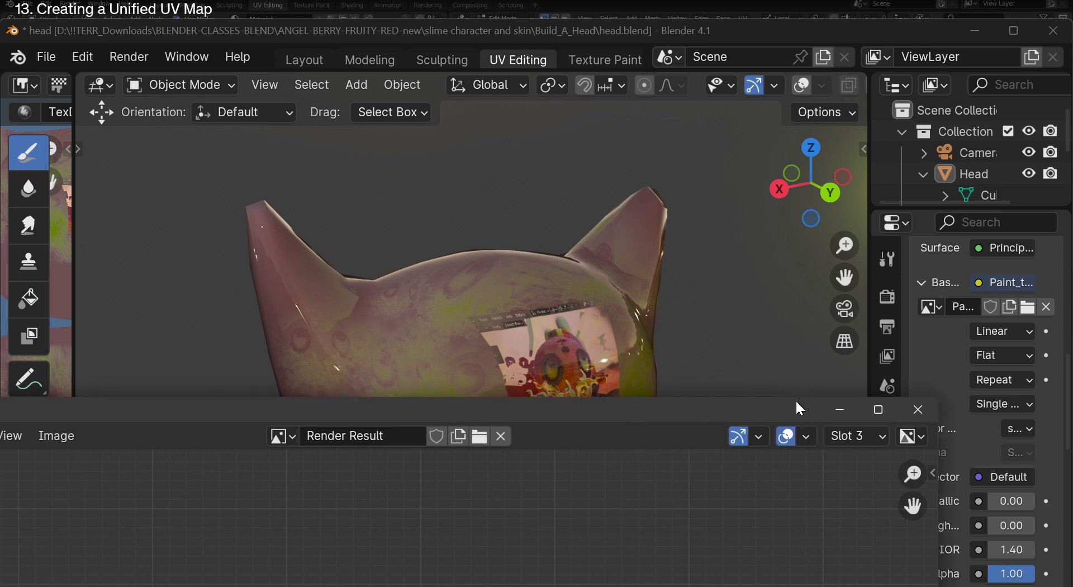
click(264, 83)
click(305, 490)
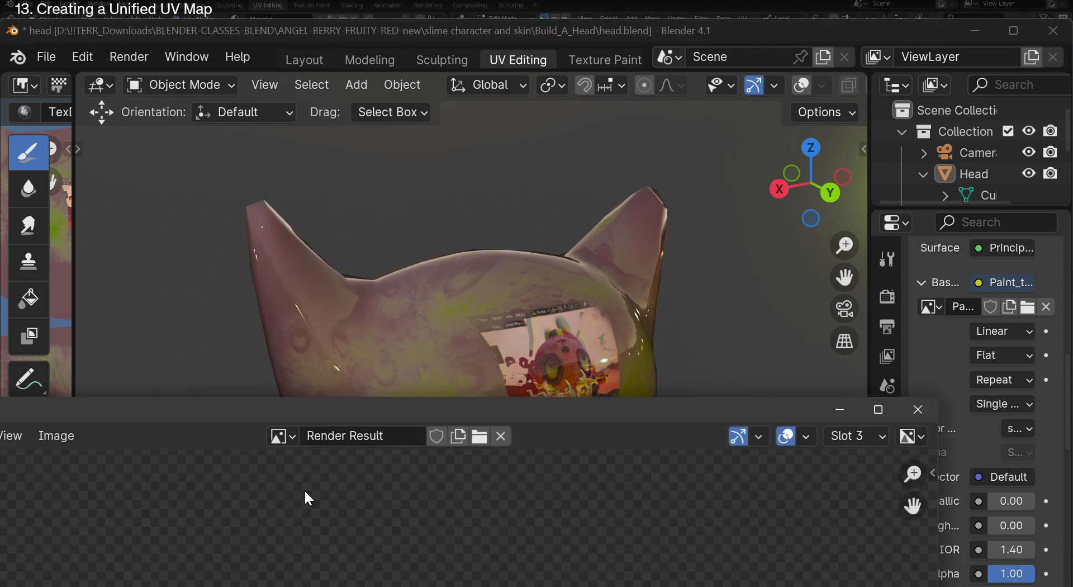
Examine the render in Slot 3 up close and close the render result window.
drag(445, 414, 417, 107)
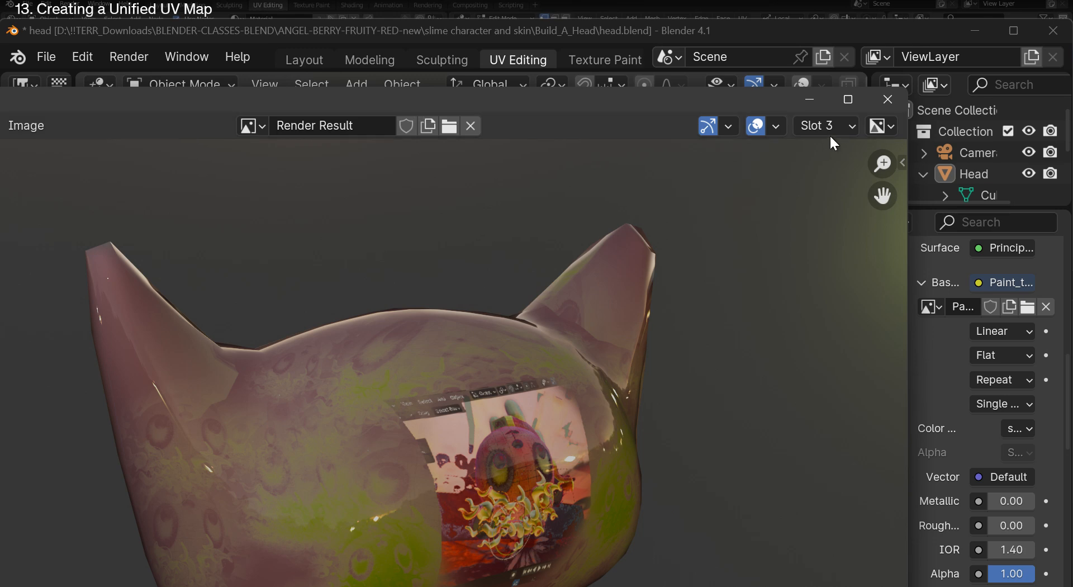
drag(884, 164, 882, 106)
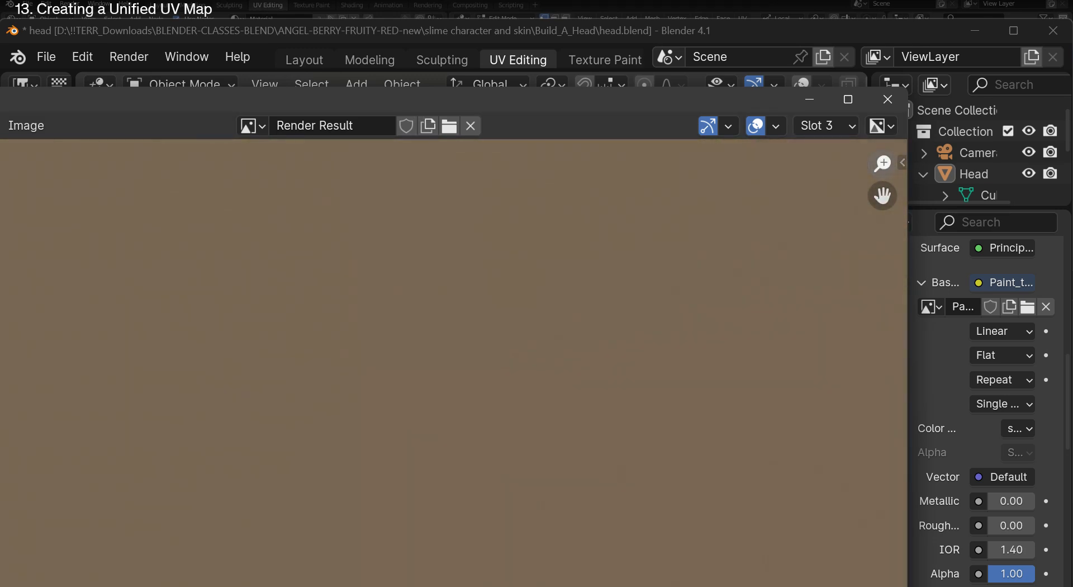
click(889, 100)
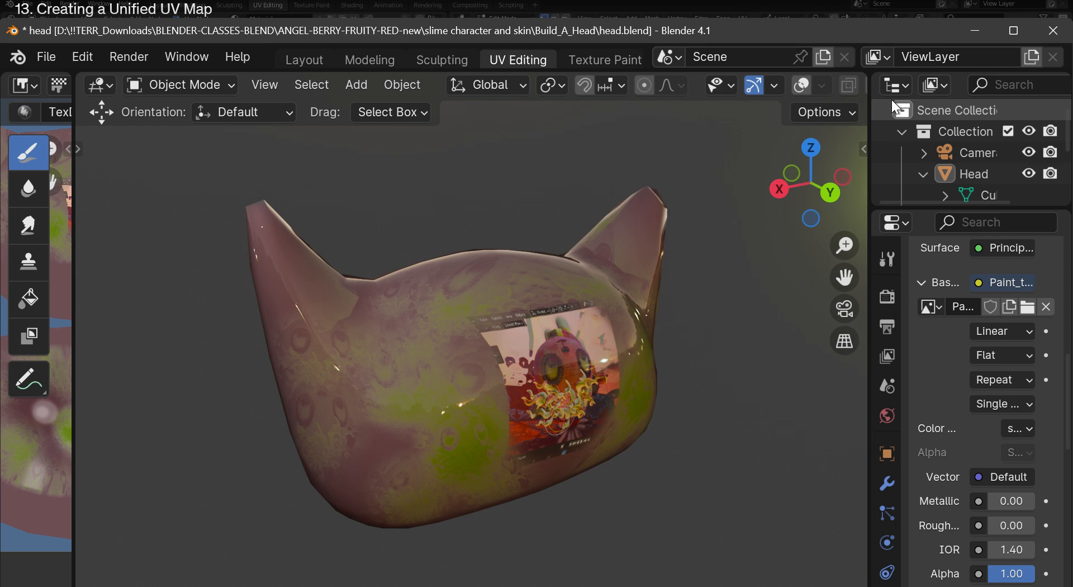
Maximize the main window, turn the 3D view to the head's face and widen the image editor beside it.
click(1013, 30)
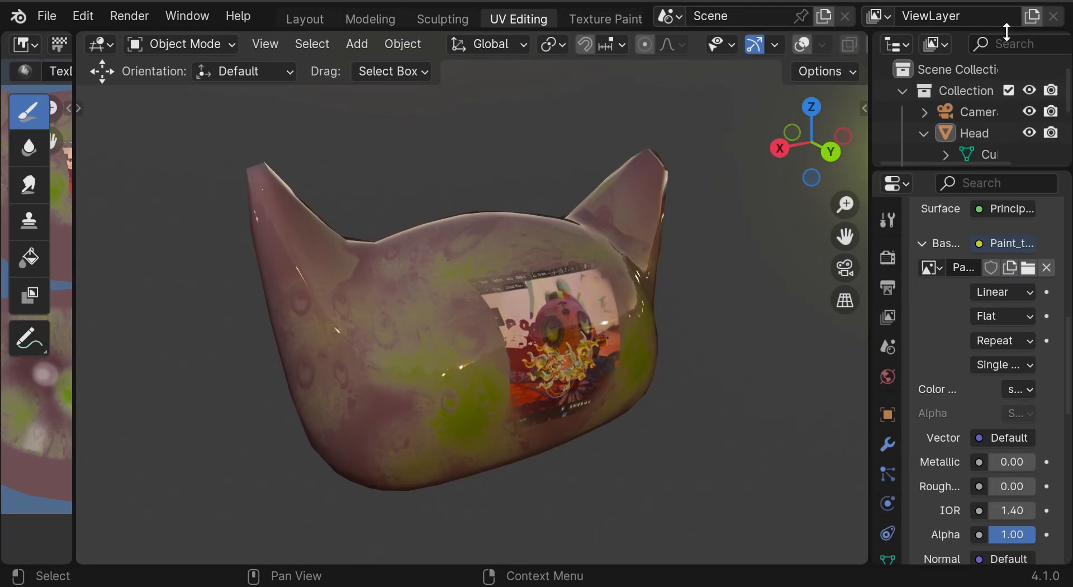
drag(813, 155, 327, 147)
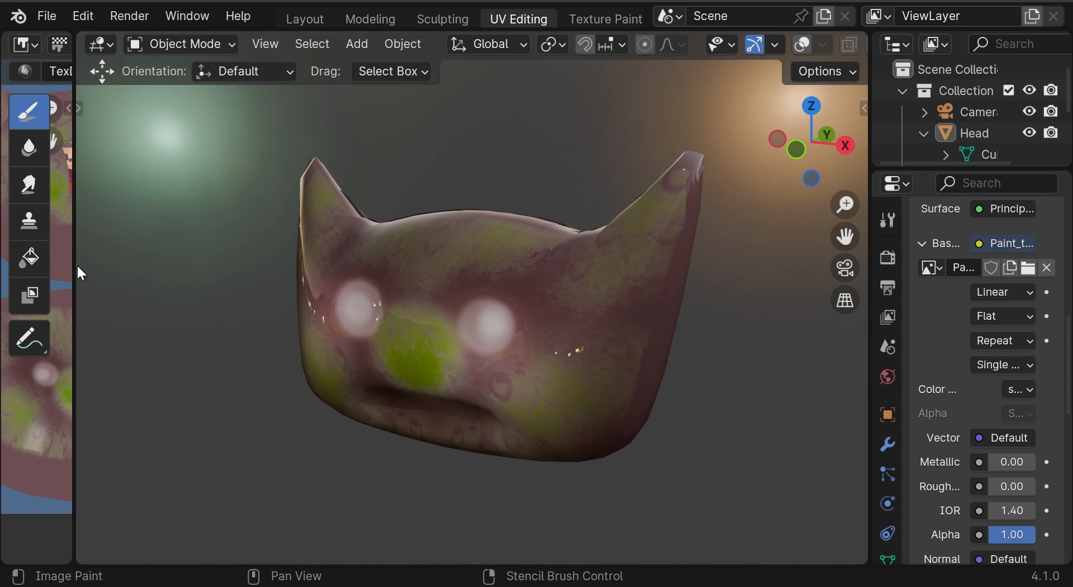
drag(72, 266, 476, 220)
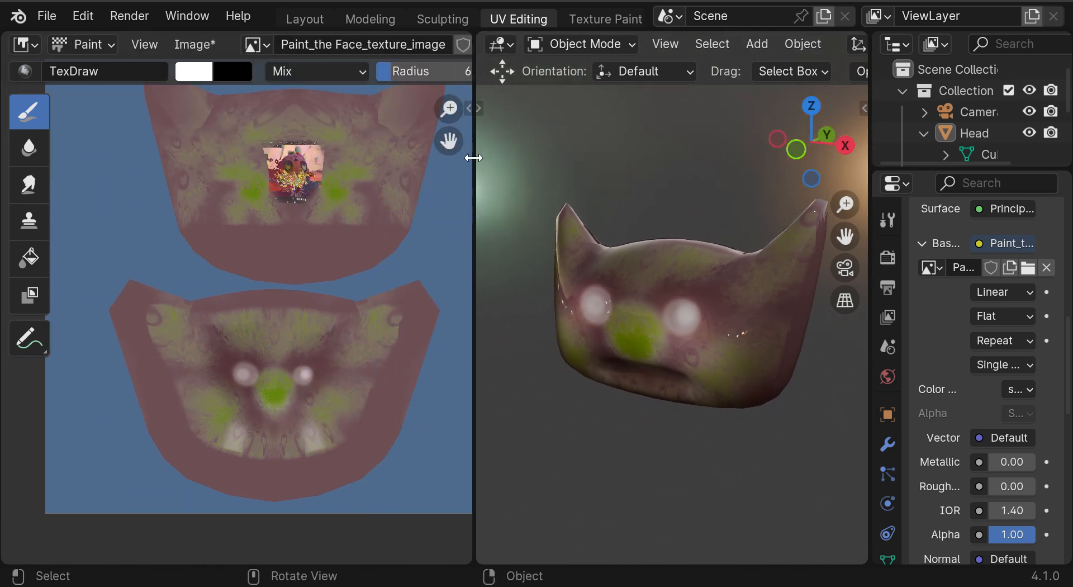
mouse_move(474, 156)
mouse_down()
mouse_move(684, 190)
mouse_move(700, 220)
mouse_move(328, 235)
mouse_move(546, 244)
mouse_move(257, 242)
mouse_up()
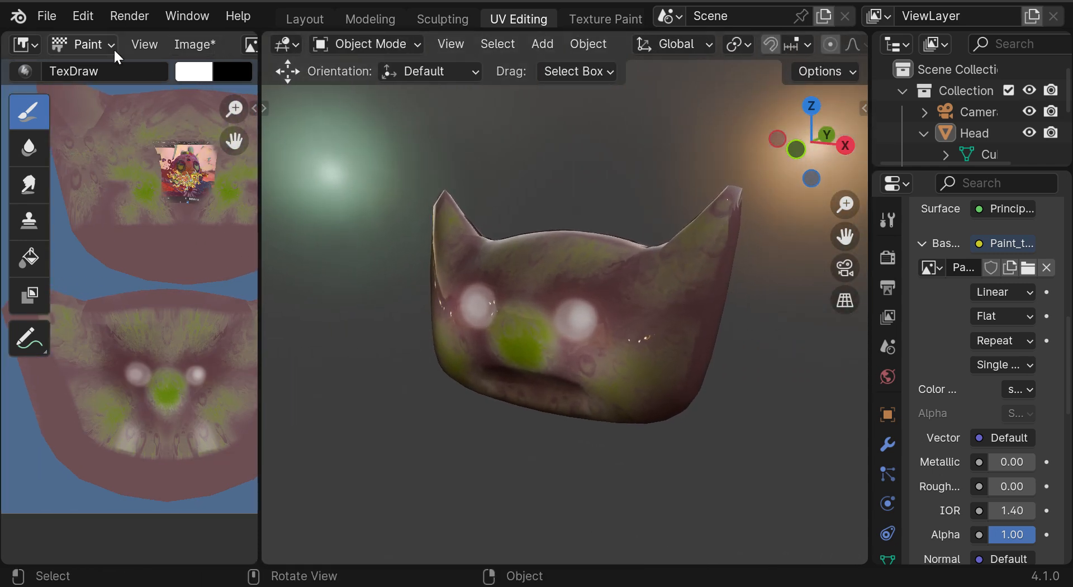
scroll(55, 48, down, 5)
scroll(65, 50, down, 3)
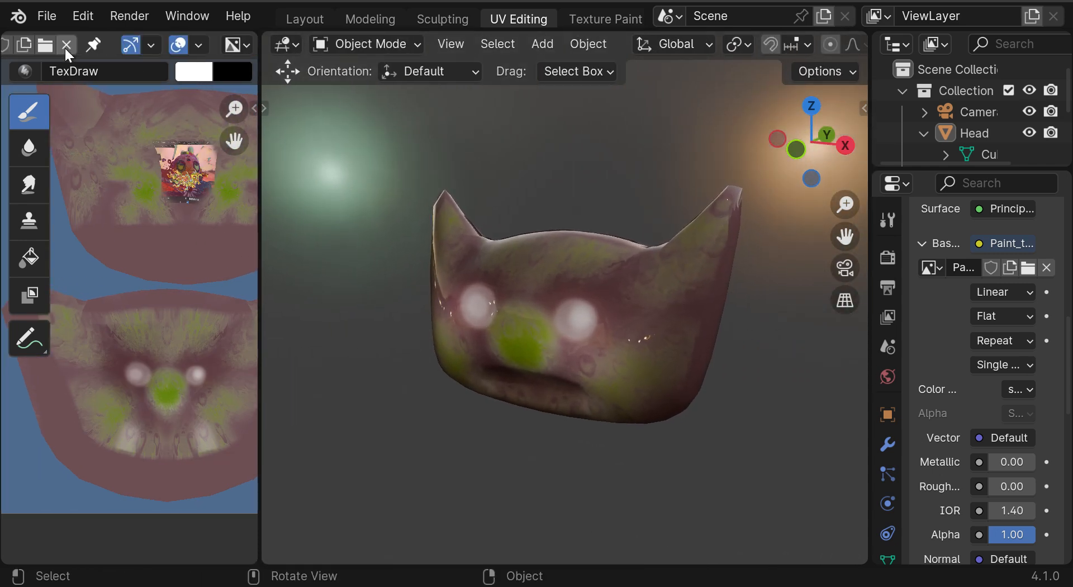
drag(259, 149, 291, 151)
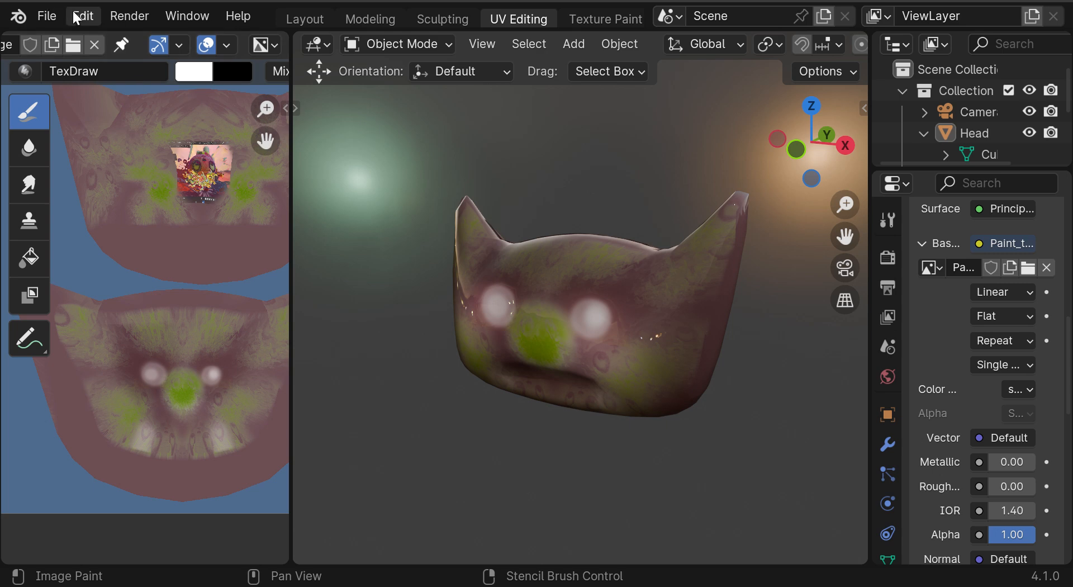
Set the interface resolution scale to 0.92 in the preferences and close the preferences window.
click(83, 16)
click(110, 289)
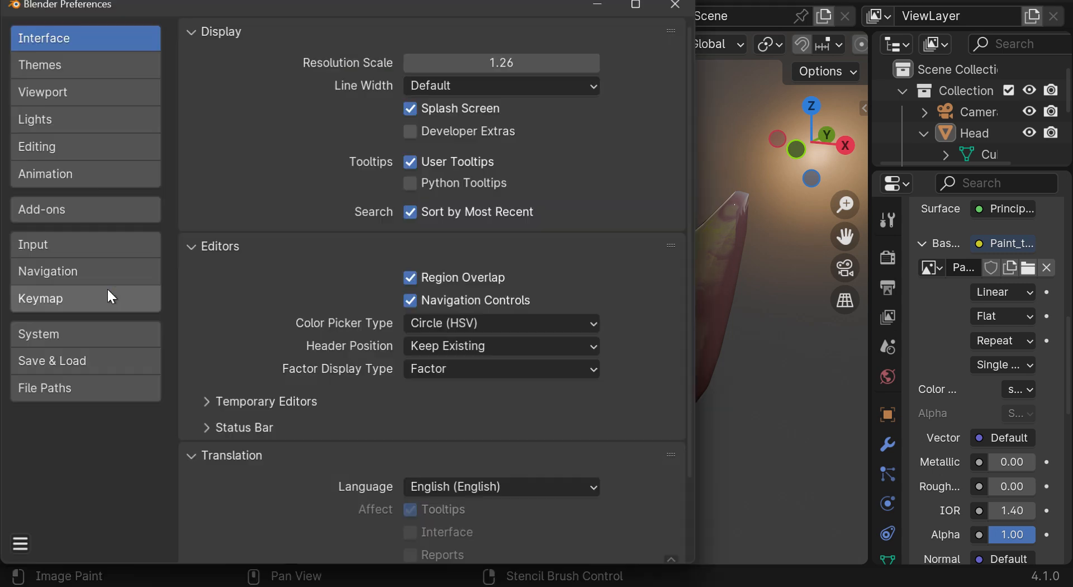
drag(482, 65, 400, 65)
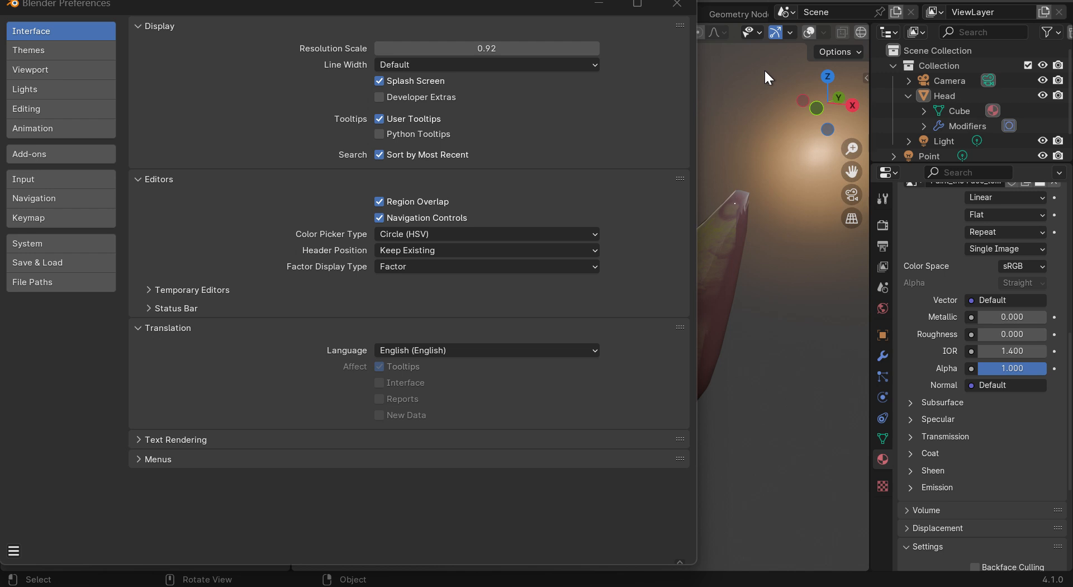
click(678, 7)
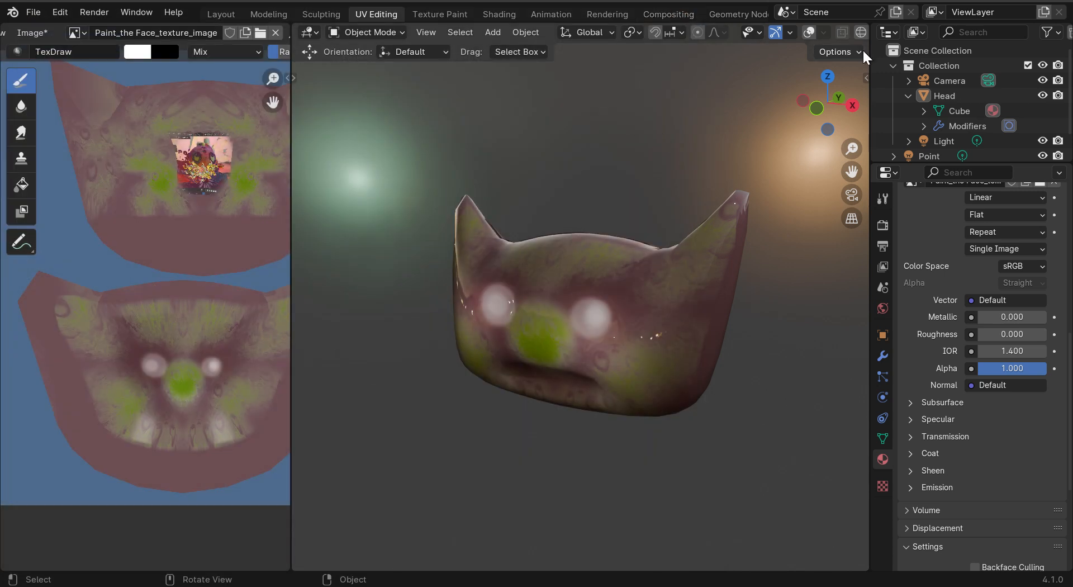
Switch the head to Edit Mode and widen the image editor to show the UV layout over the whole painted texture.
drag(827, 99, 730, 122)
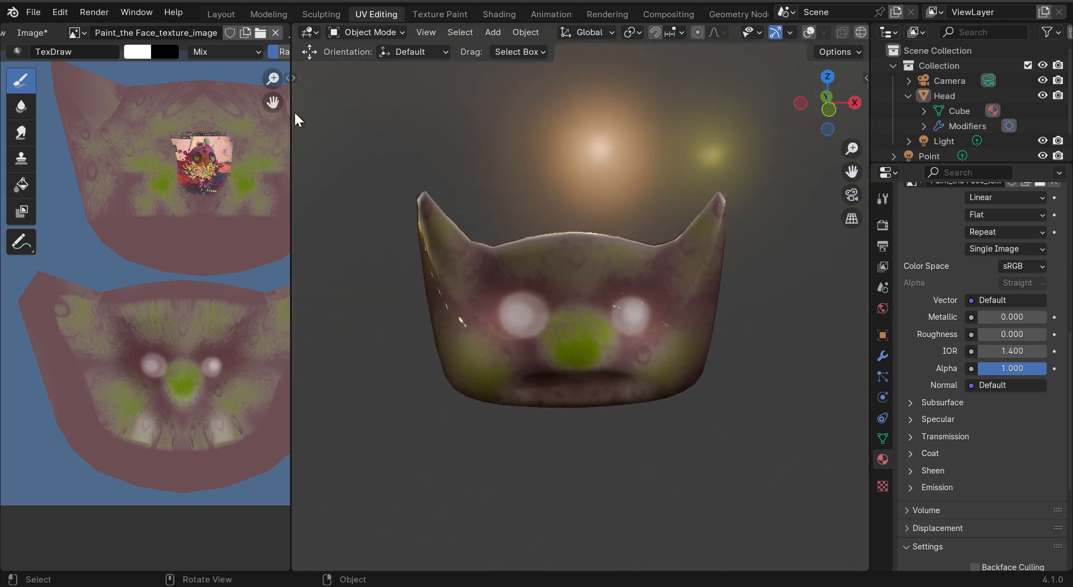
click(367, 31)
click(386, 33)
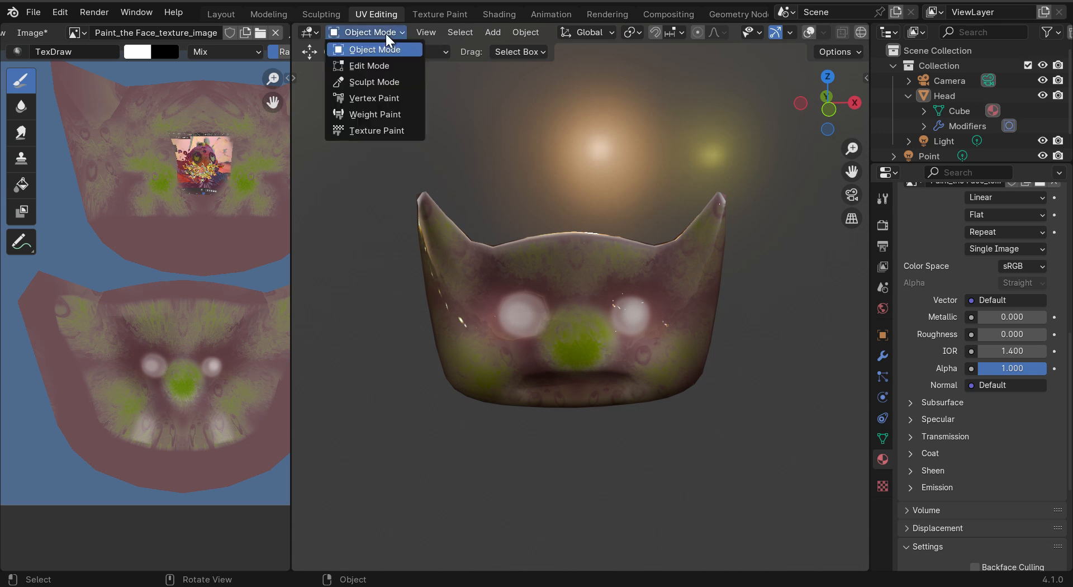
click(374, 66)
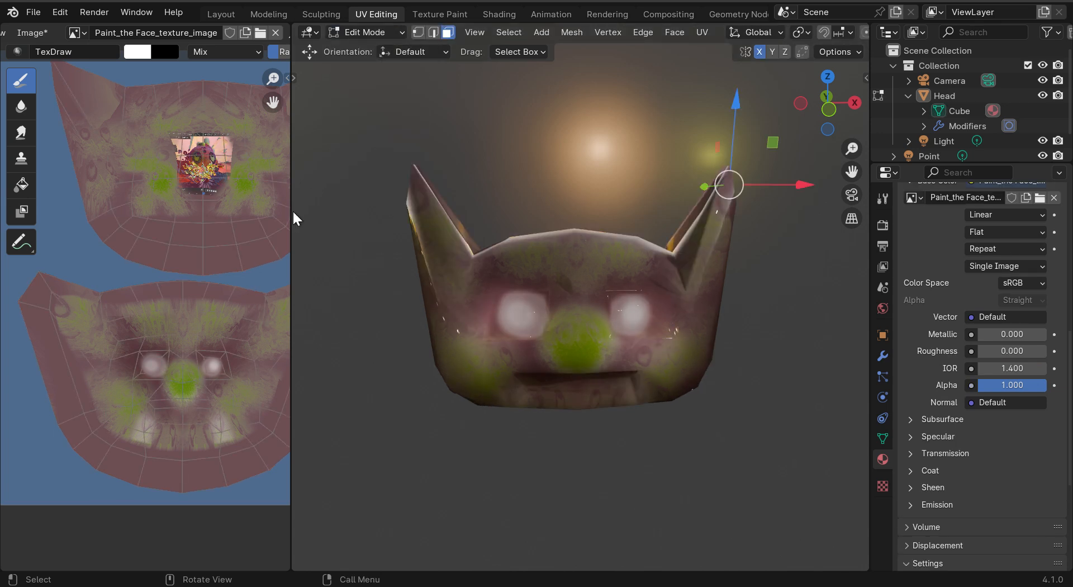
drag(293, 209, 466, 213)
scroll(343, 258, up, 3)
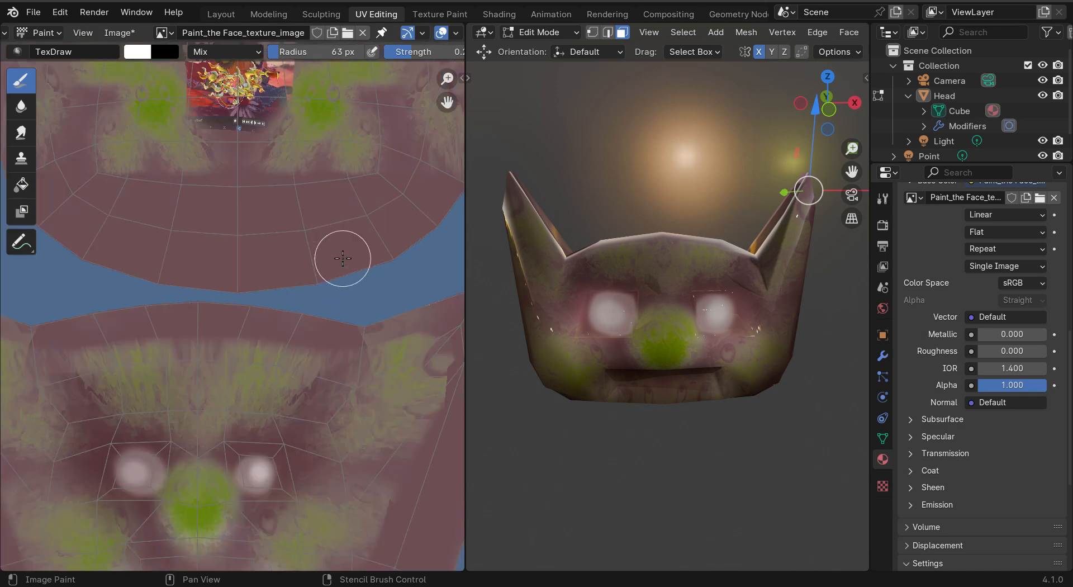
scroll(342, 259, down, 5)
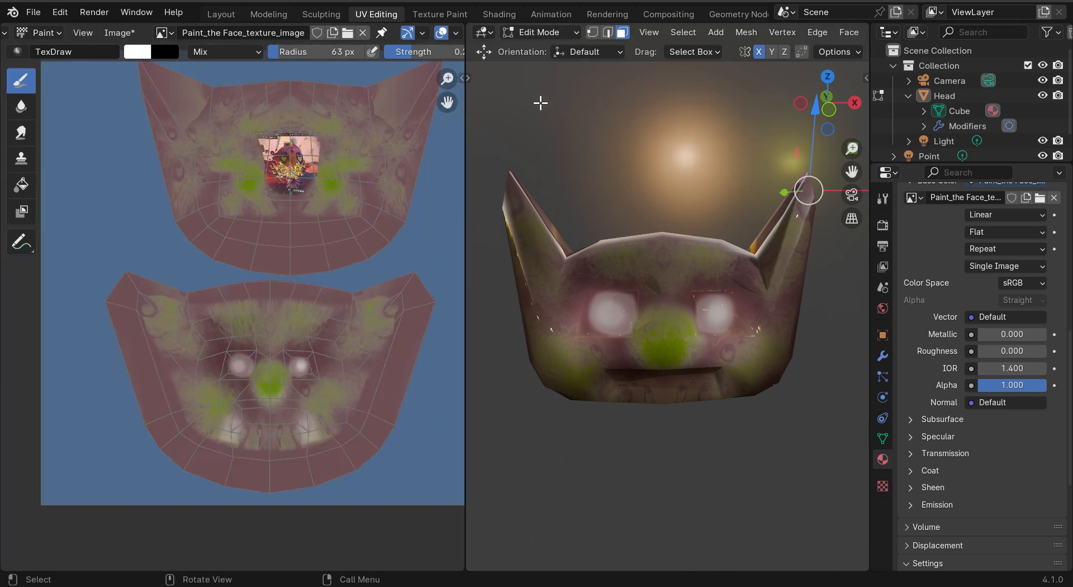
Set the interface resolution scale to 1.14 in the preferences and close the preferences window.
click(61, 13)
click(76, 202)
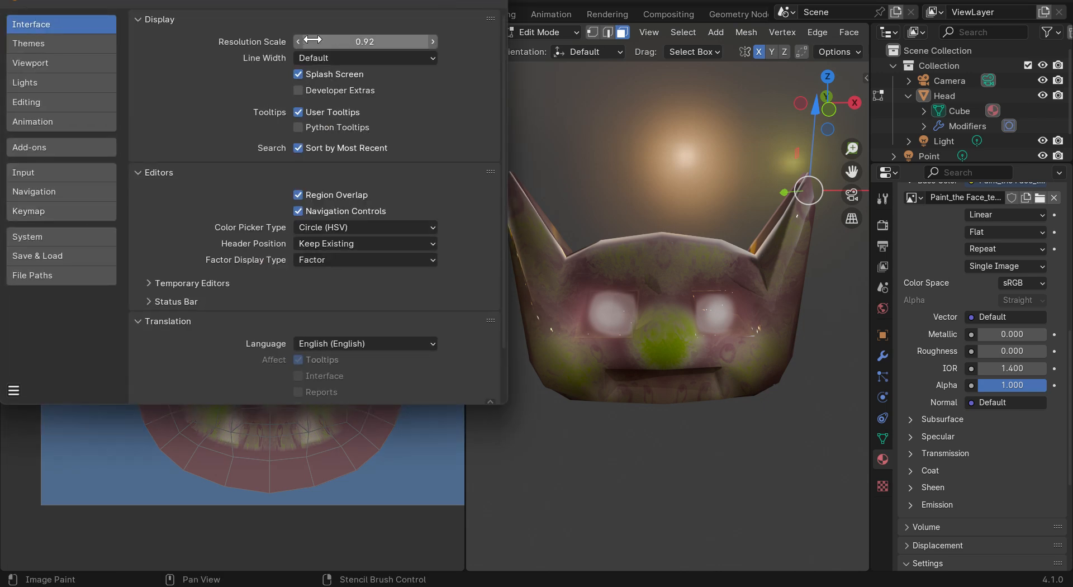
drag(312, 40, 352, 39)
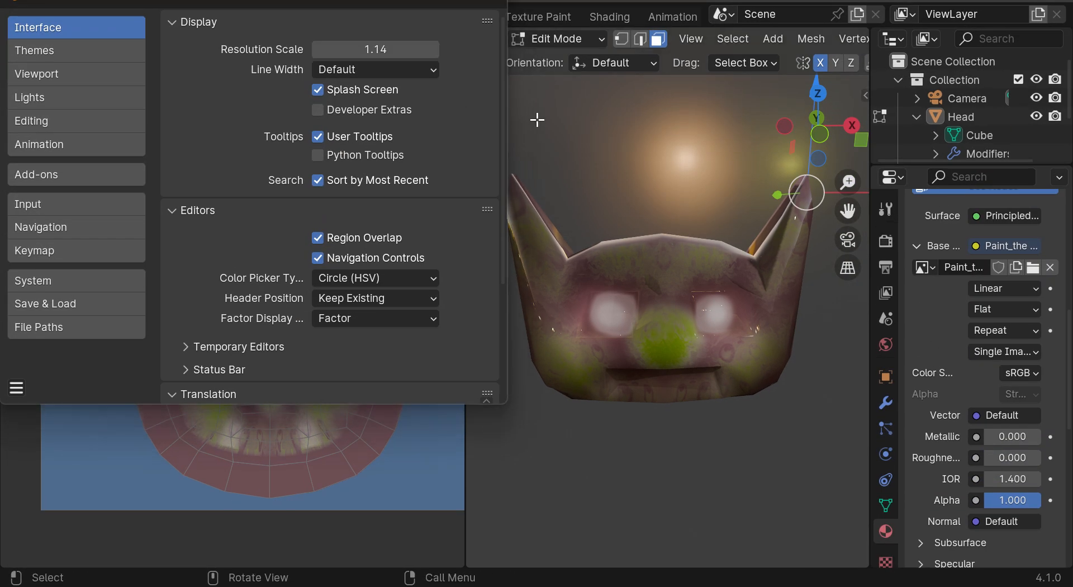
drag(362, 1, 351, 173)
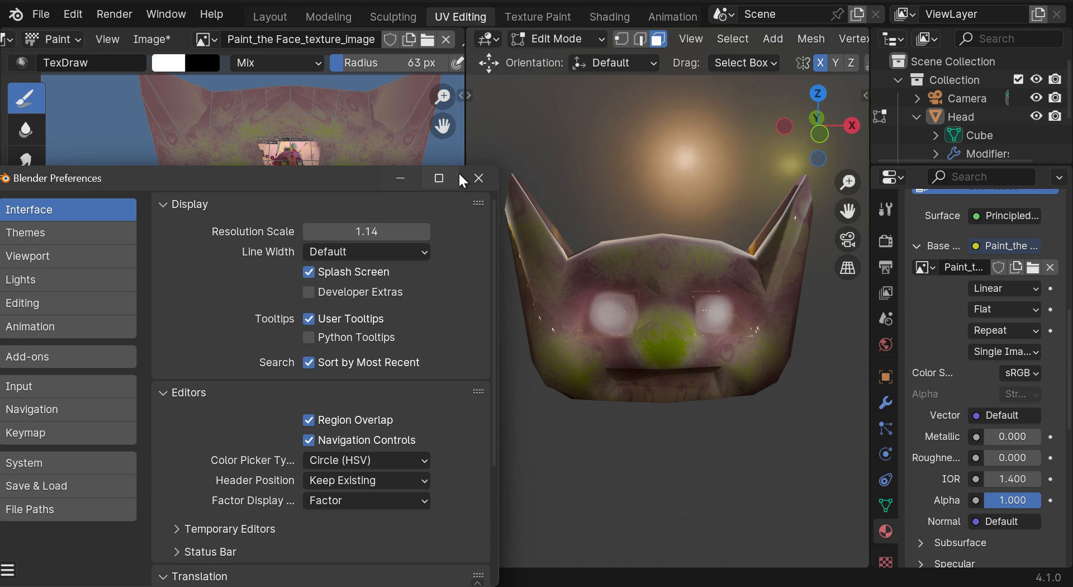
click(486, 184)
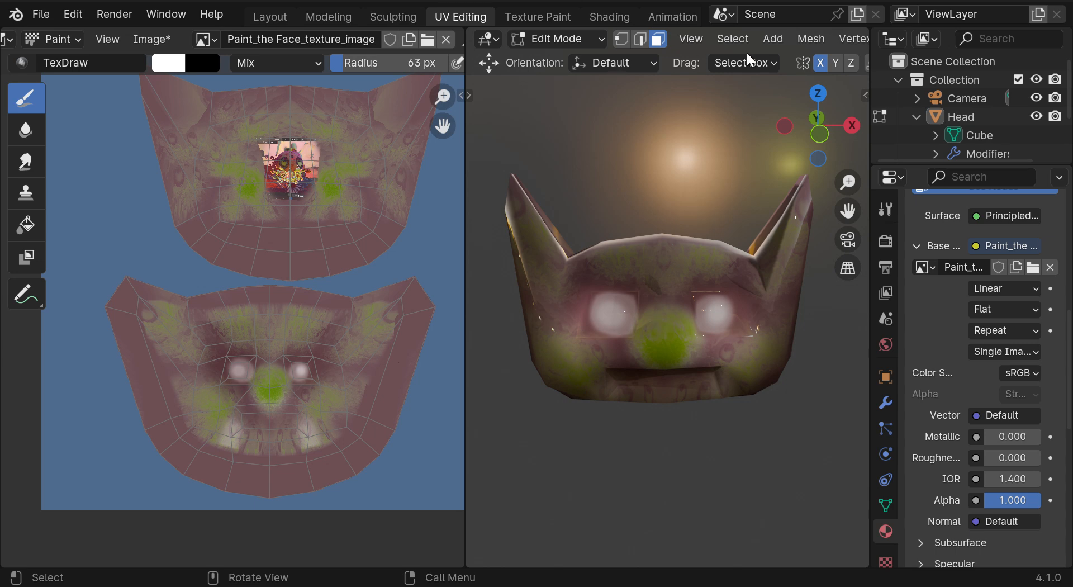
Switch the head to Object Mode and return it to Edit Mode using the list of interaction modes.
drag(791, 159, 668, 96)
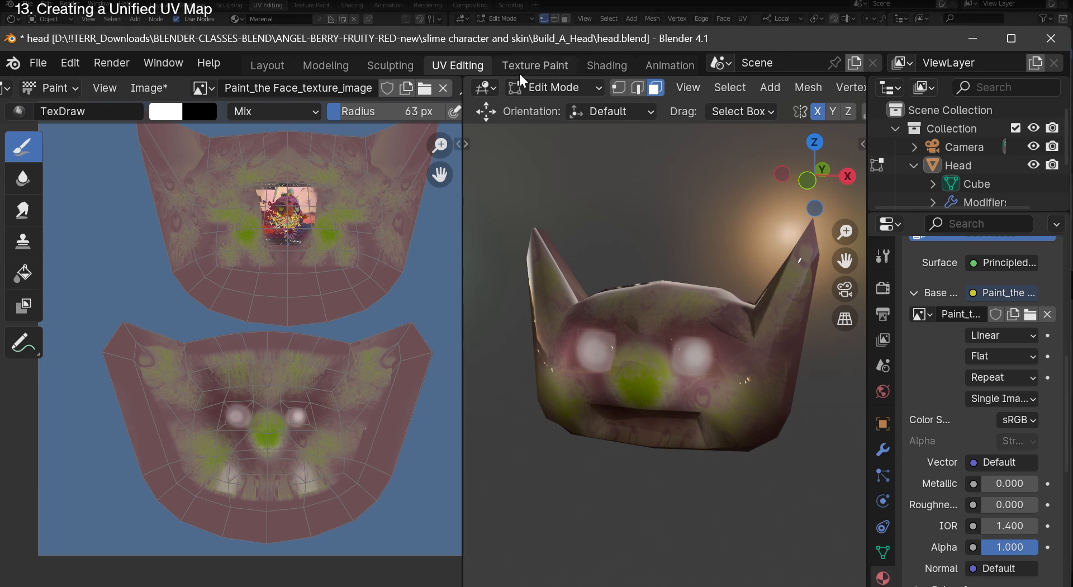
click(559, 39)
click(553, 110)
click(562, 86)
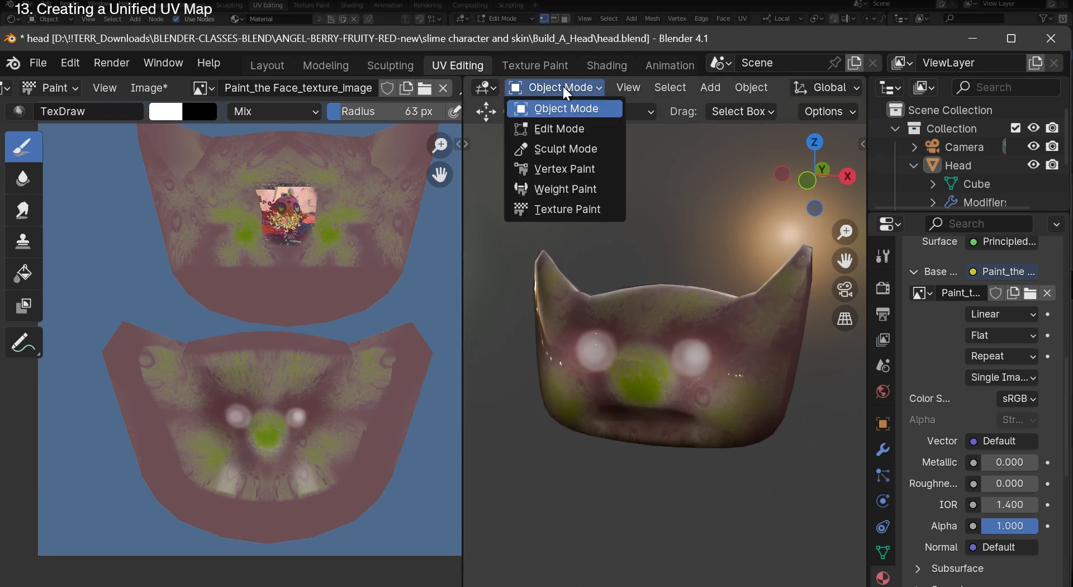
click(562, 126)
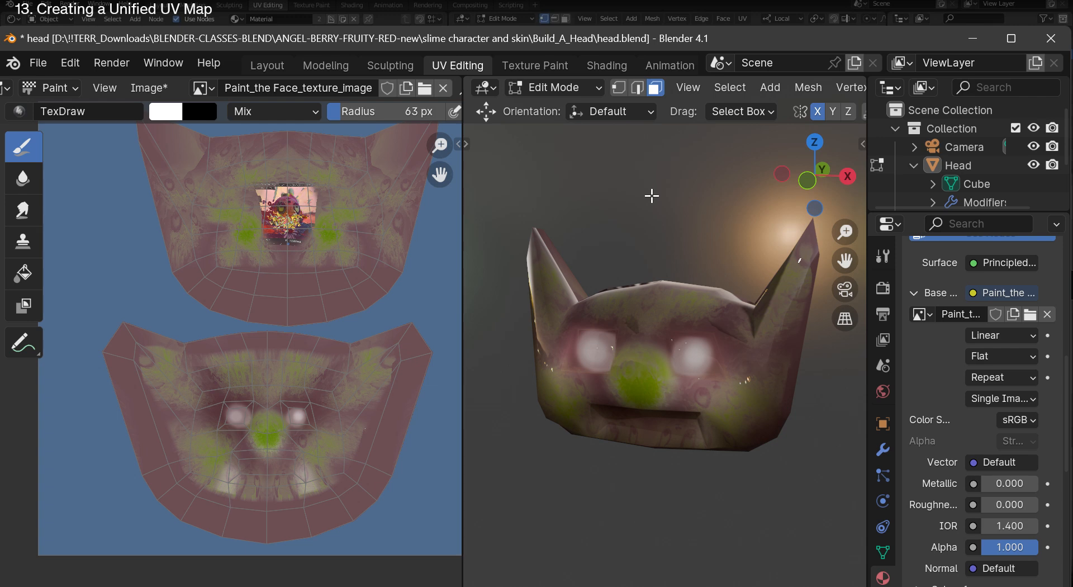
Toggle the head repeatedly between Object Mode and Edit Mode, ending in Edit Mode, and look over the available interaction modes.
key(Tab)
key(Tab)
key(Tab)
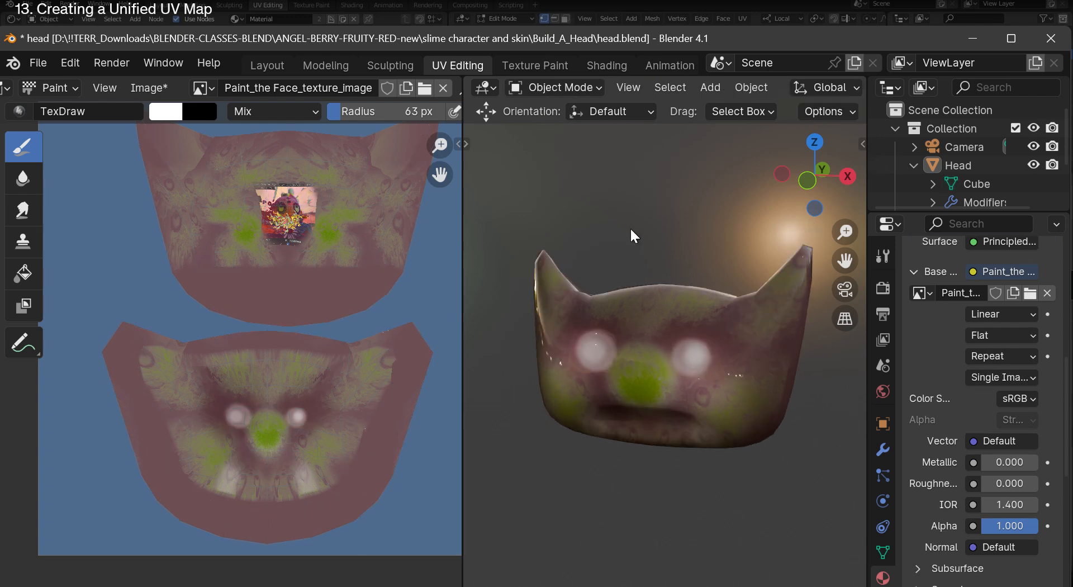
key(Tab)
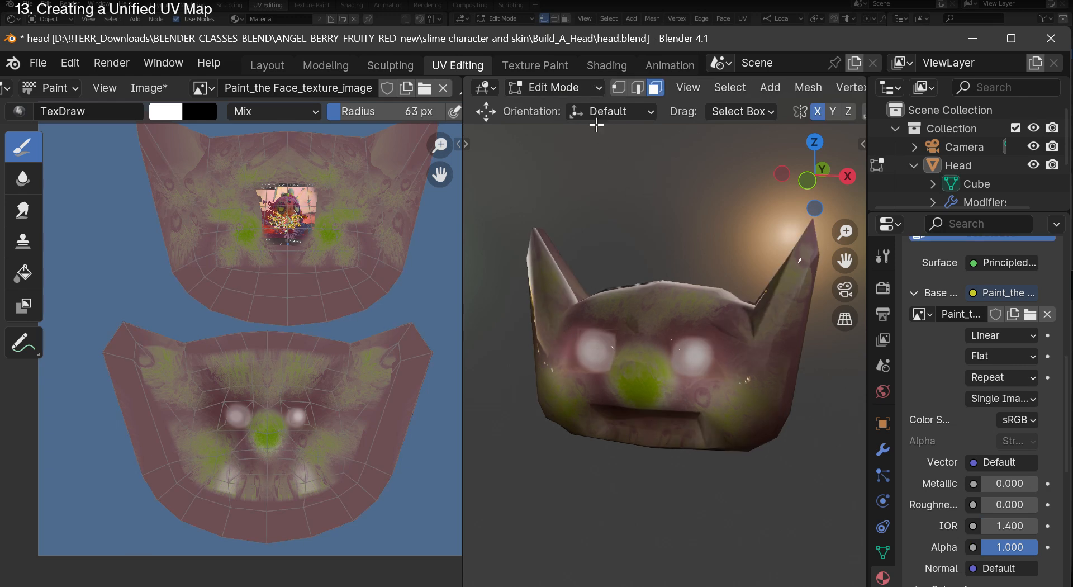
click(597, 88)
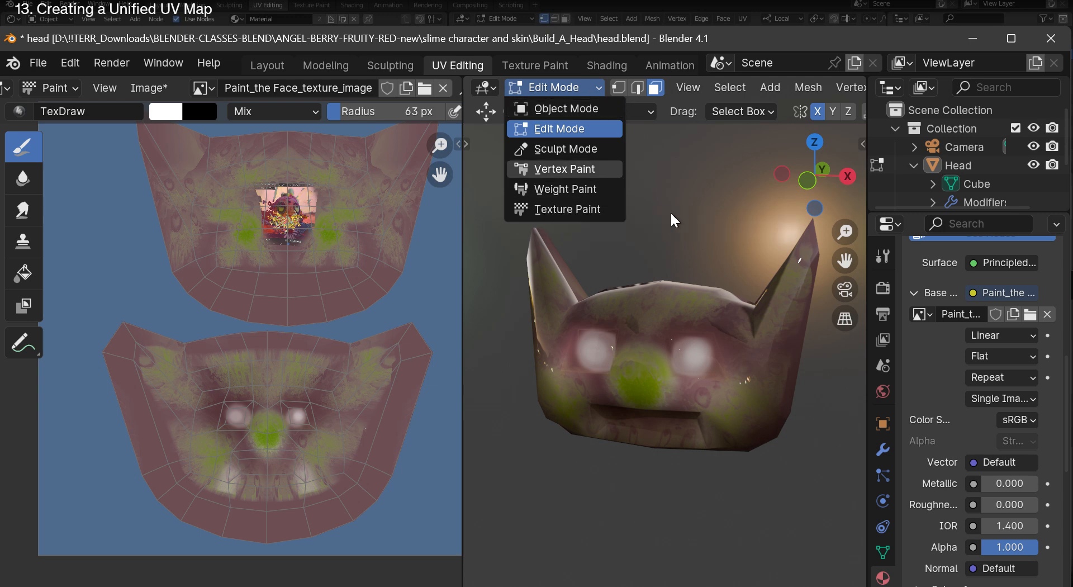
click(660, 145)
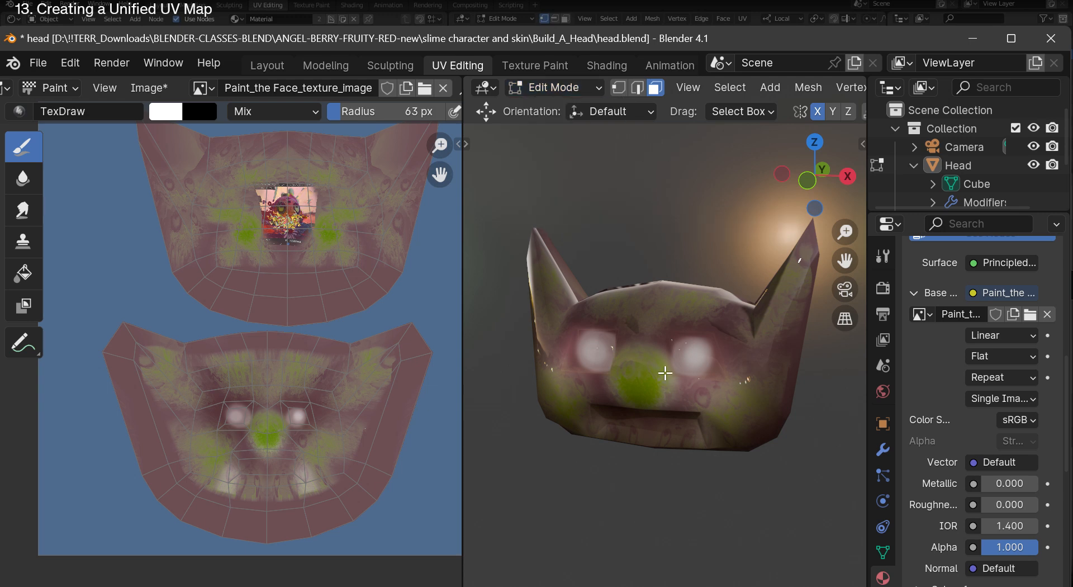
Select the head in Object Mode and turn on the overlays in the 3D viewport.
click(554, 89)
click(556, 106)
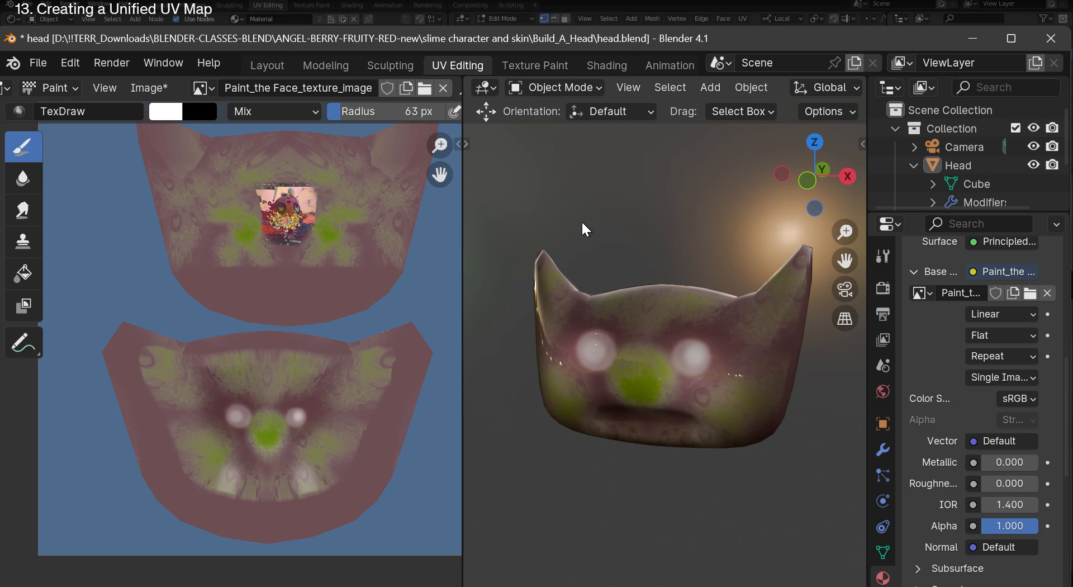
click(625, 349)
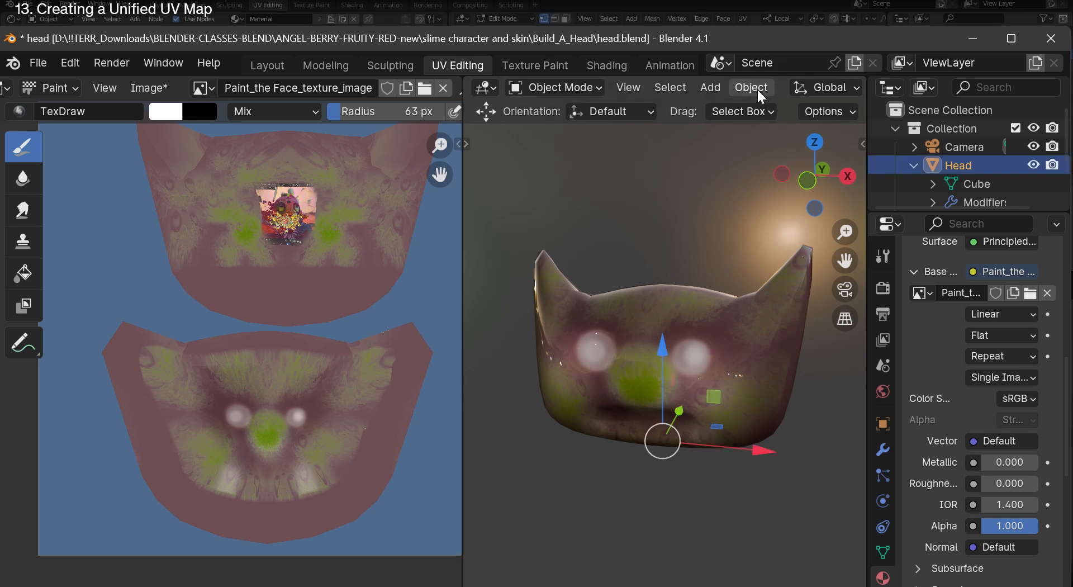
scroll(752, 88, down, 8)
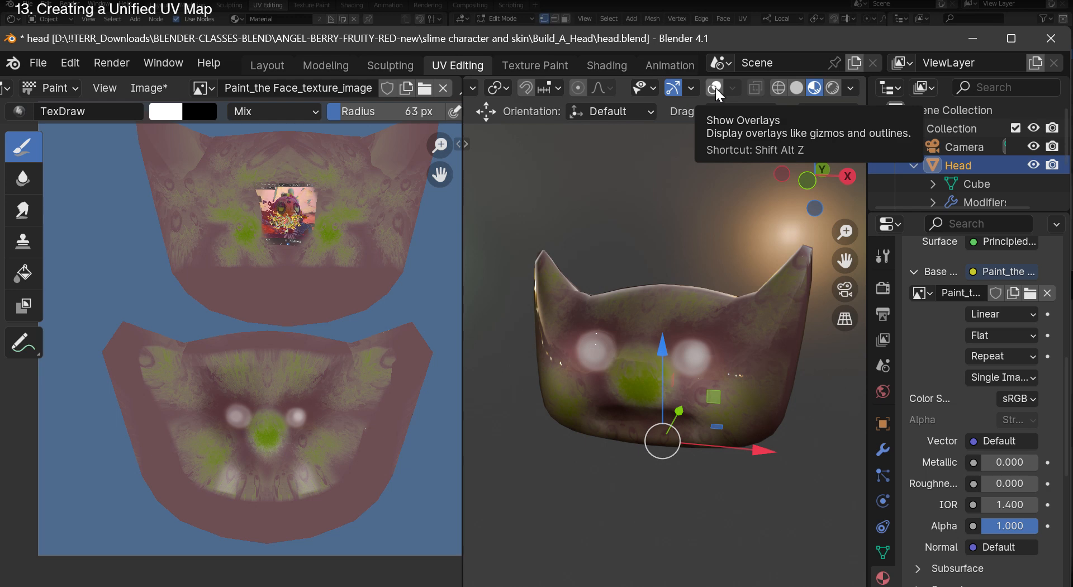
click(716, 88)
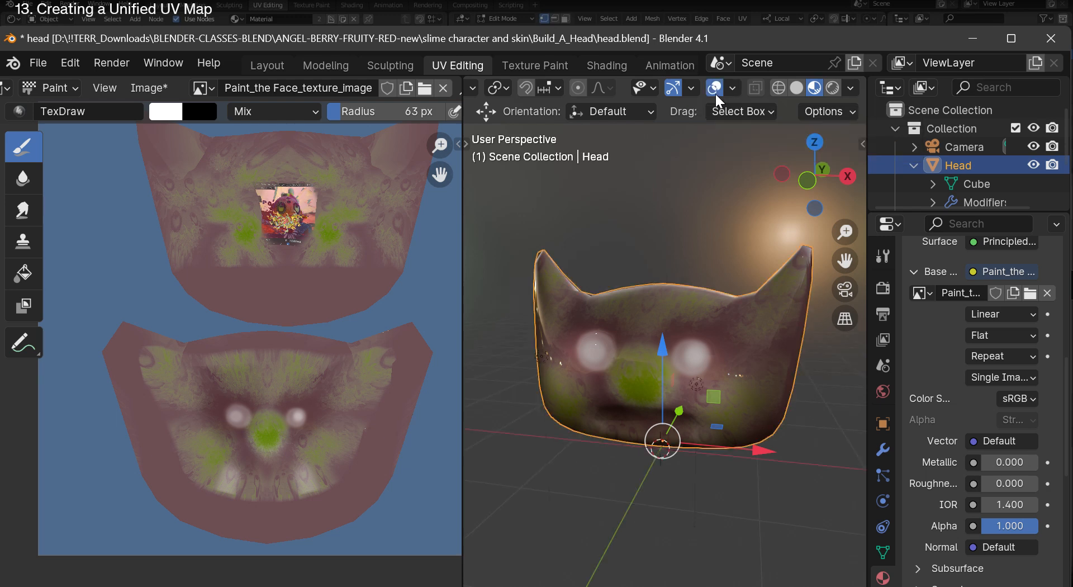
Put the selected head into Edit Mode and frame its mesh close up from an angled side view.
drag(815, 175, 1051, 176)
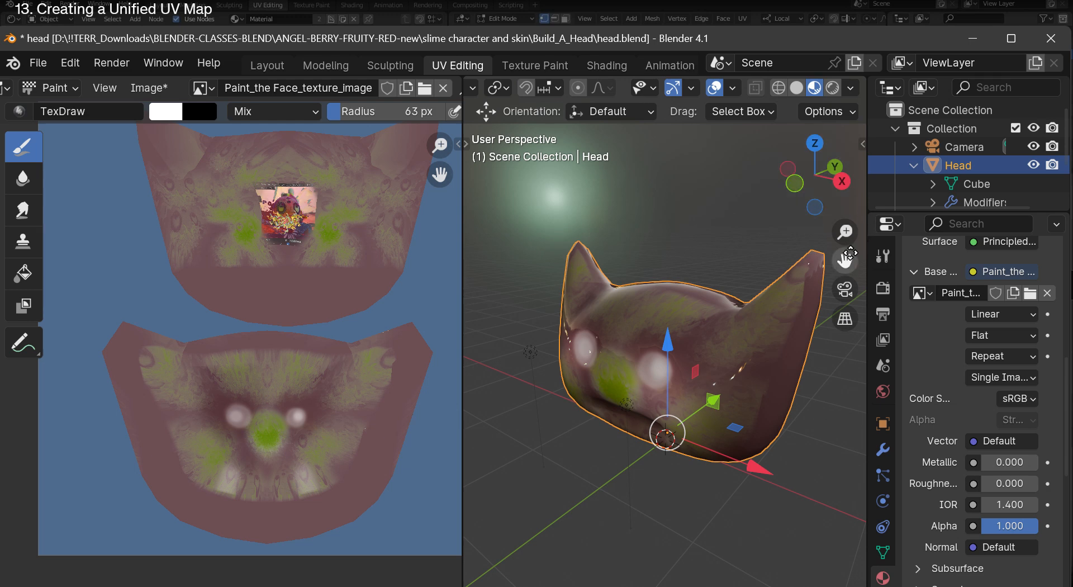
drag(844, 260, 834, 178)
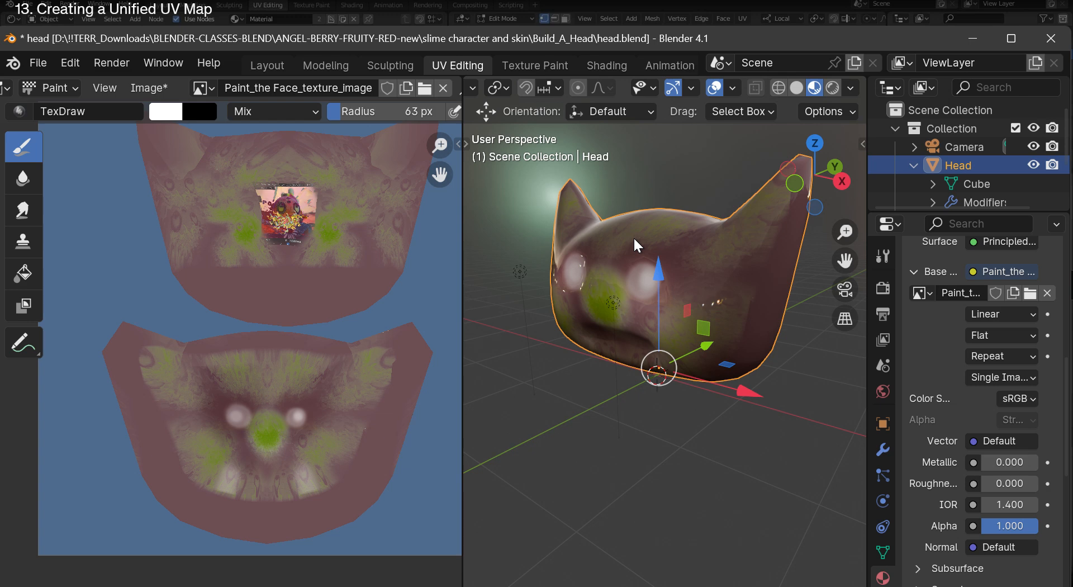
key(Tab)
scroll(502, 86, up, 3)
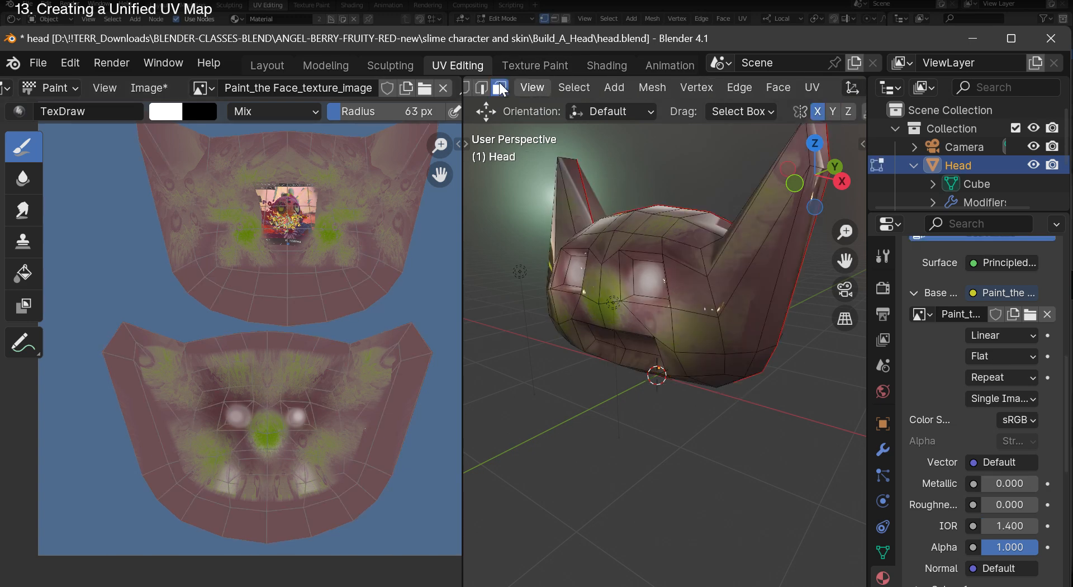
scroll(498, 81, up, 3)
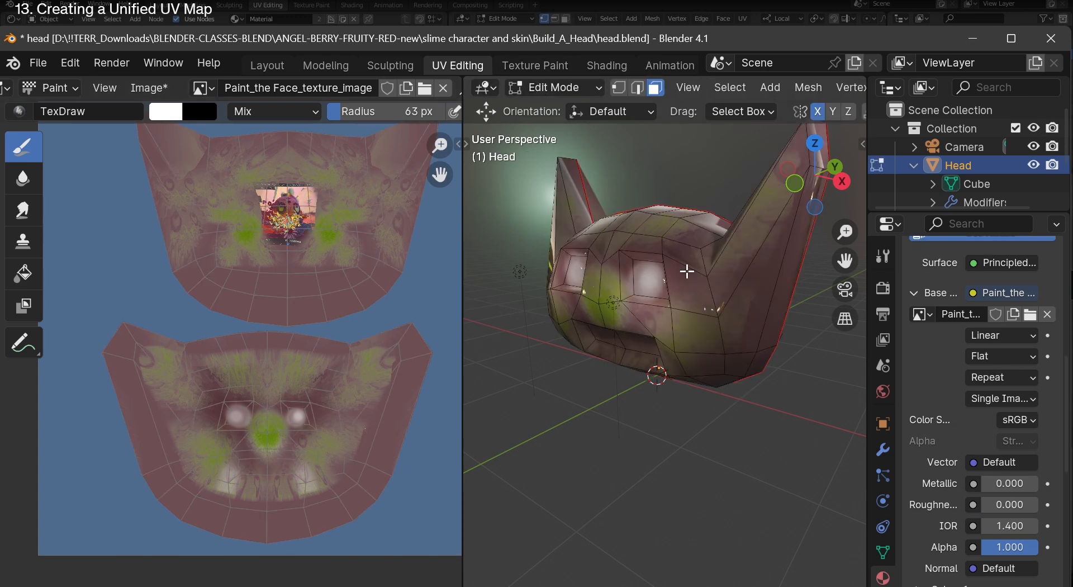
scroll(681, 299, up, 2)
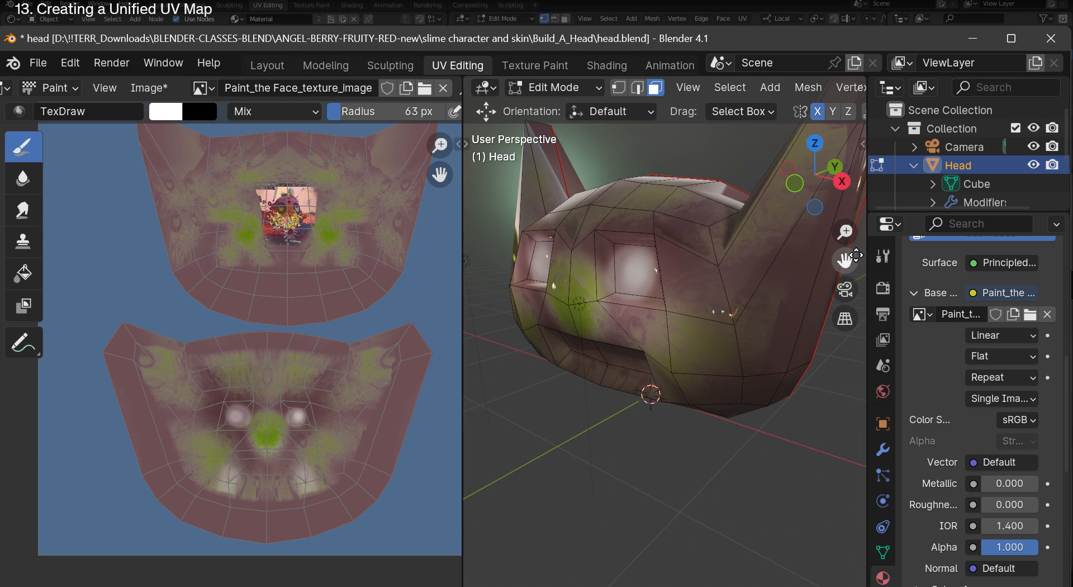
drag(850, 258, 843, 291)
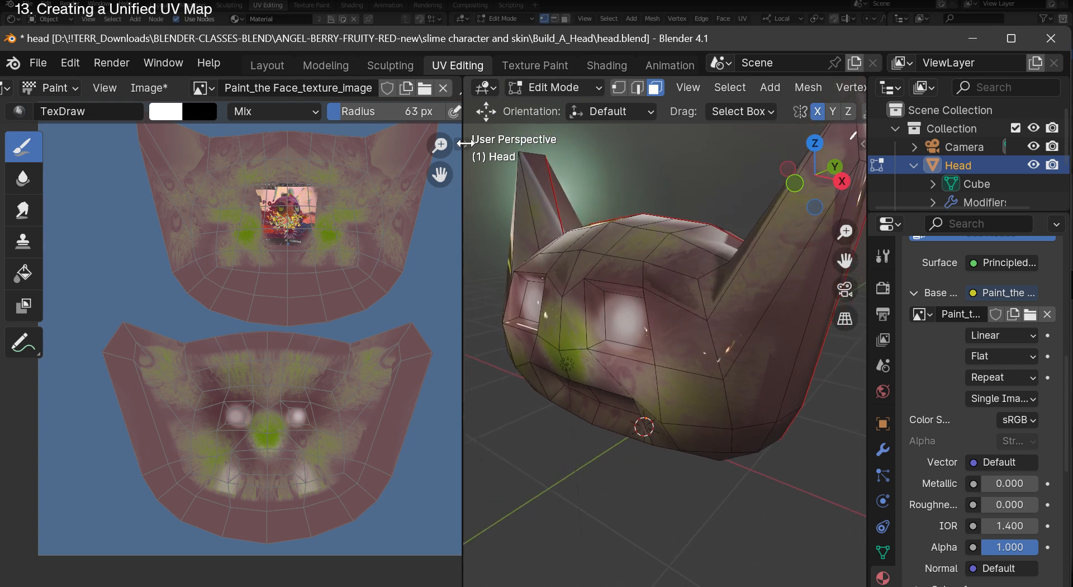
Show the tools with their names in a widened 3D viewport and activate the Select Box tool.
drag(466, 143, 398, 142)
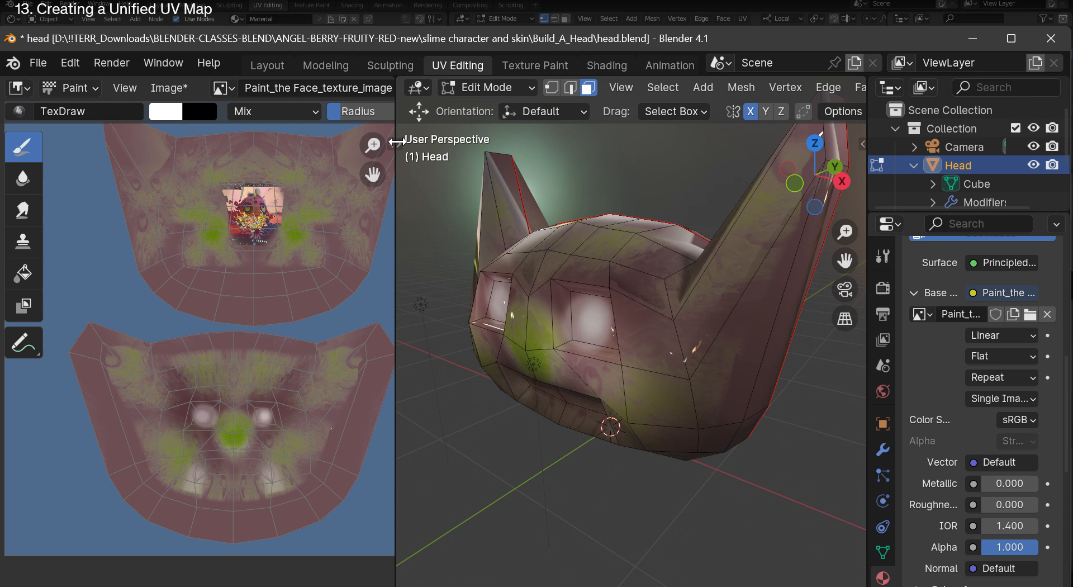
key(t)
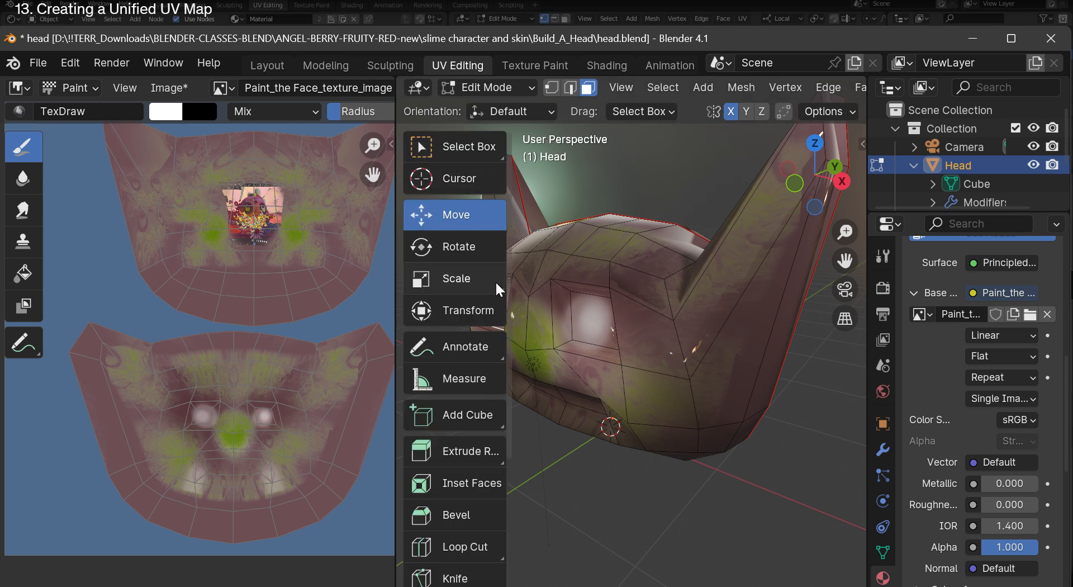
drag(501, 183, 426, 187)
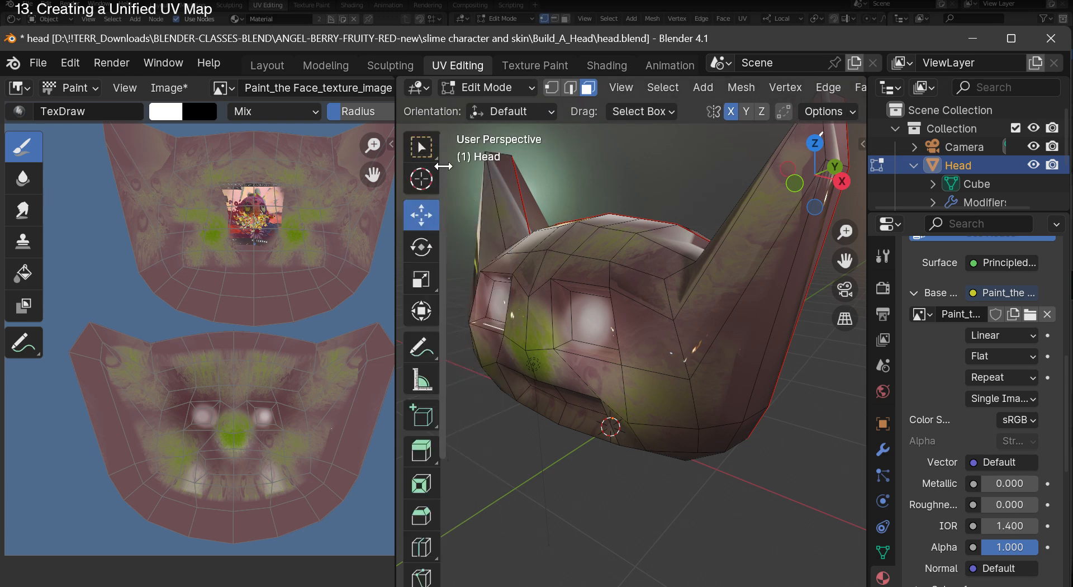
drag(445, 166, 514, 168)
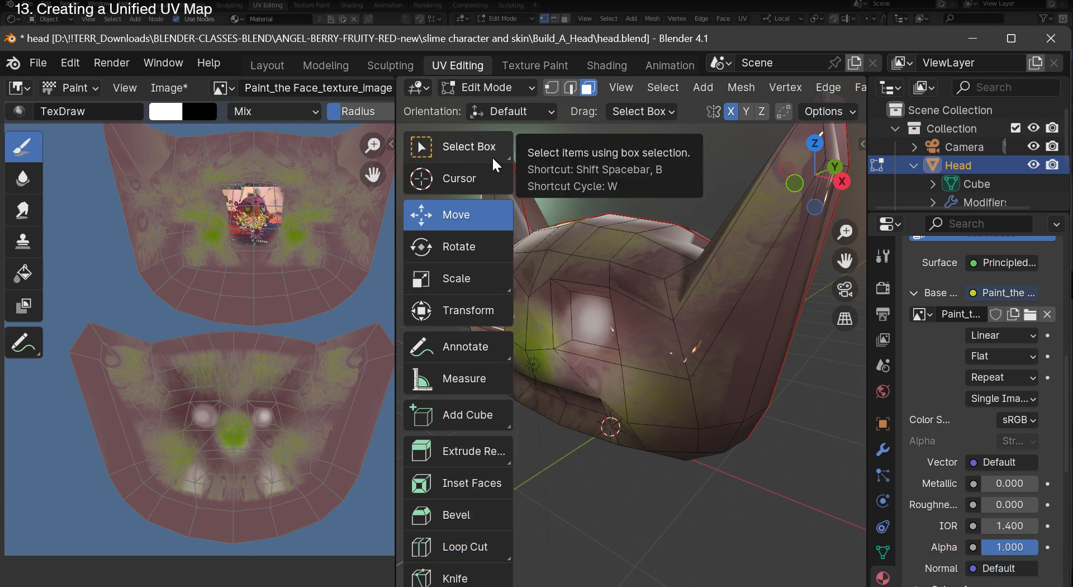
drag(396, 156, 363, 162)
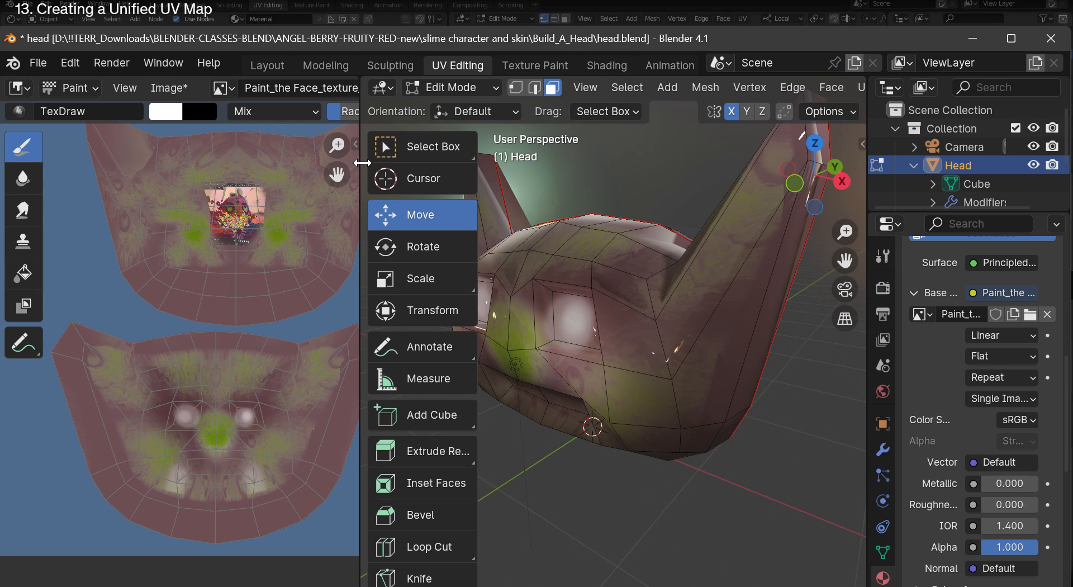
click(410, 147)
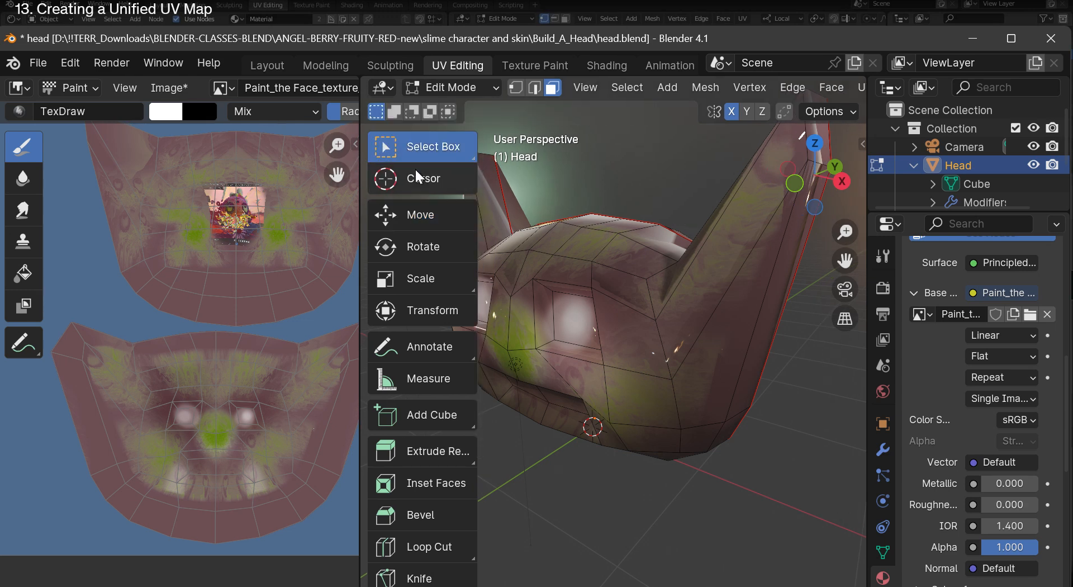
Collapse the 3D viewport's tool labels to icons with Select Box active, and select a single face on the head.
click(414, 175)
click(418, 145)
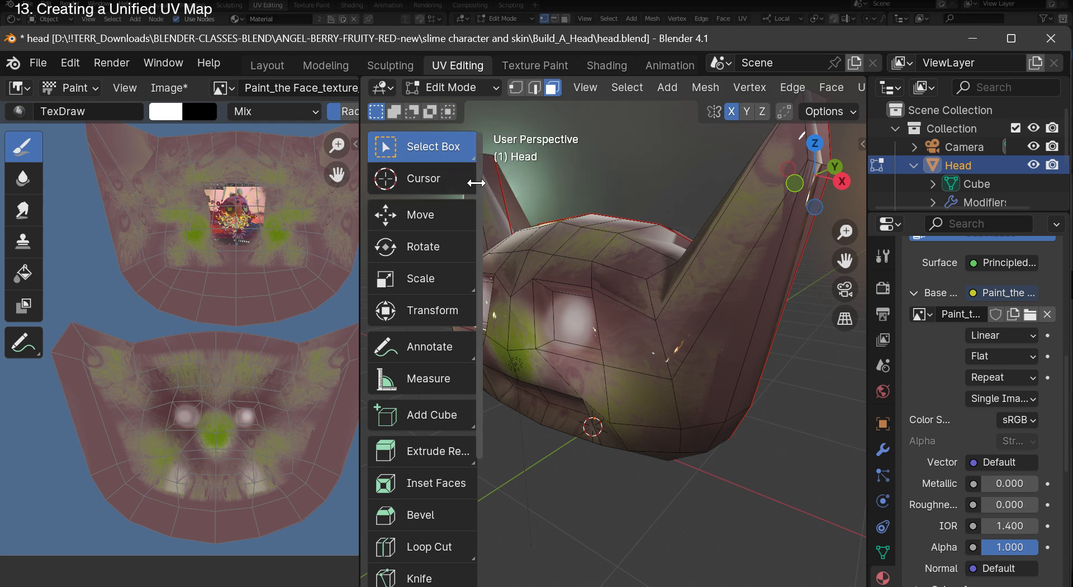
drag(476, 183, 397, 188)
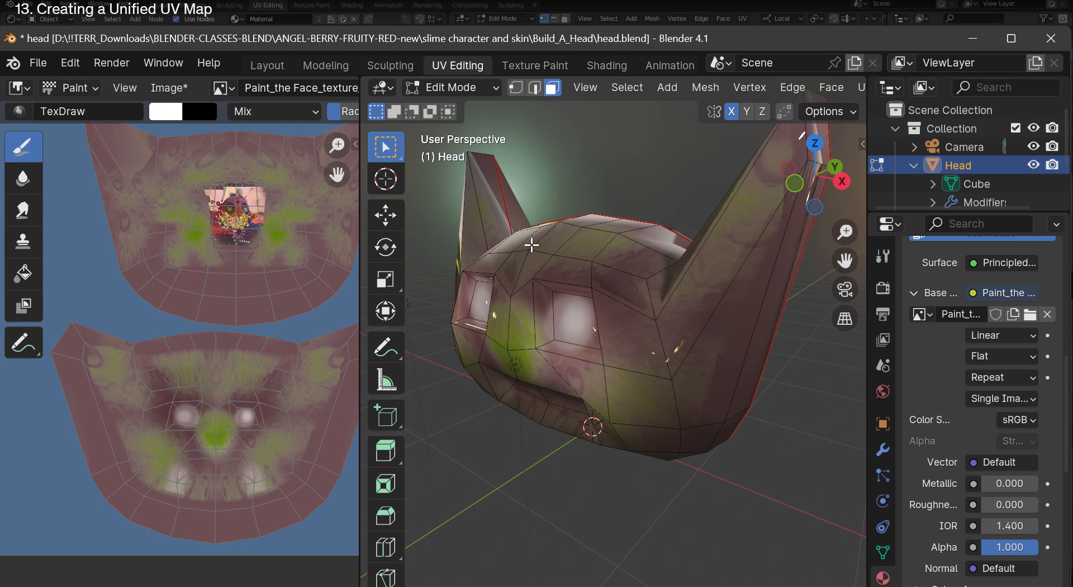
click(609, 320)
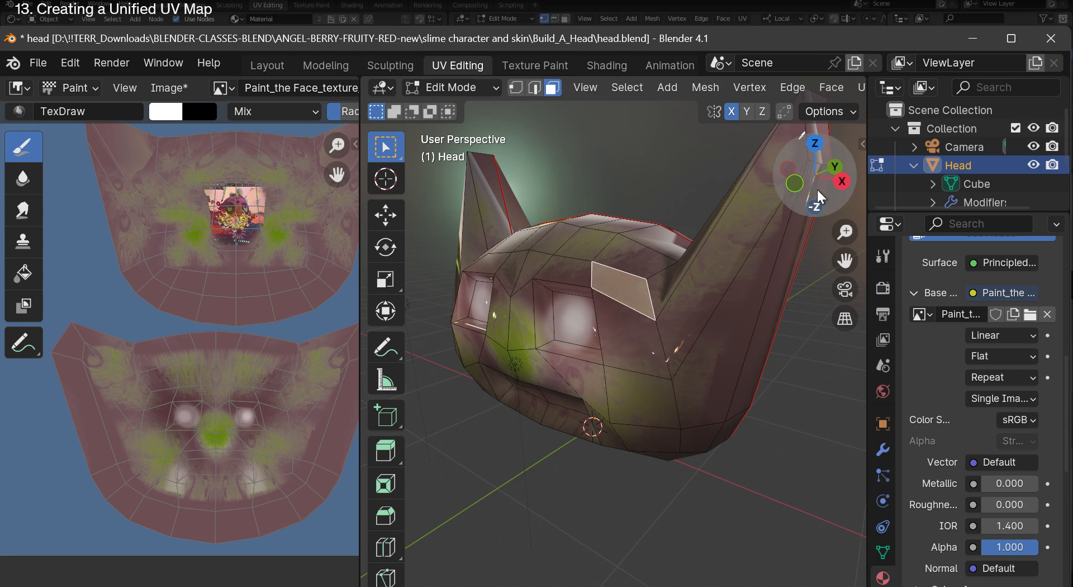
drag(817, 189, 655, 209)
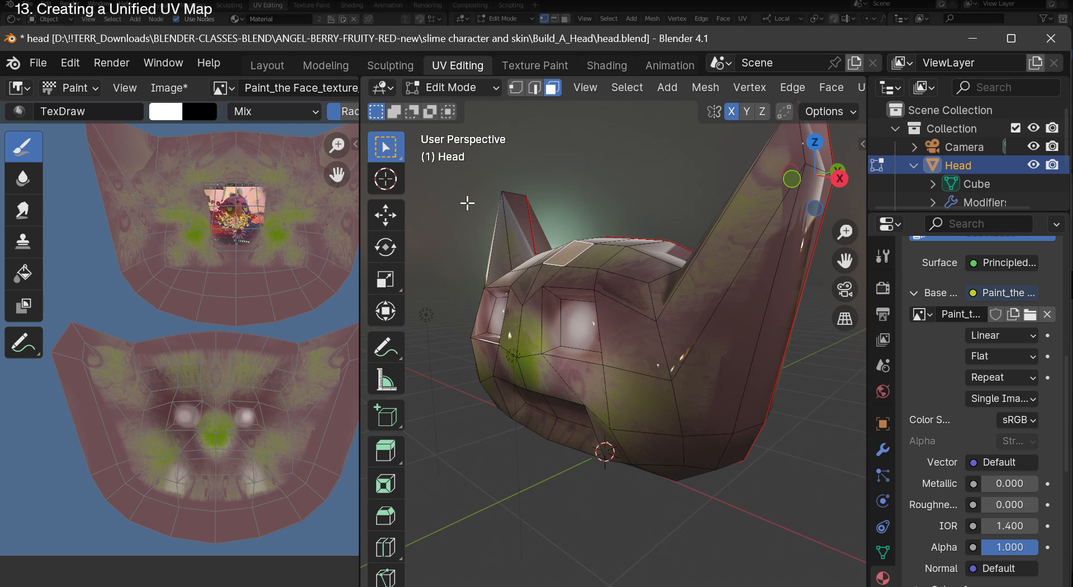
Use the Select Circle tool to brush-select the faces across the side of the head and ear.
click(394, 149)
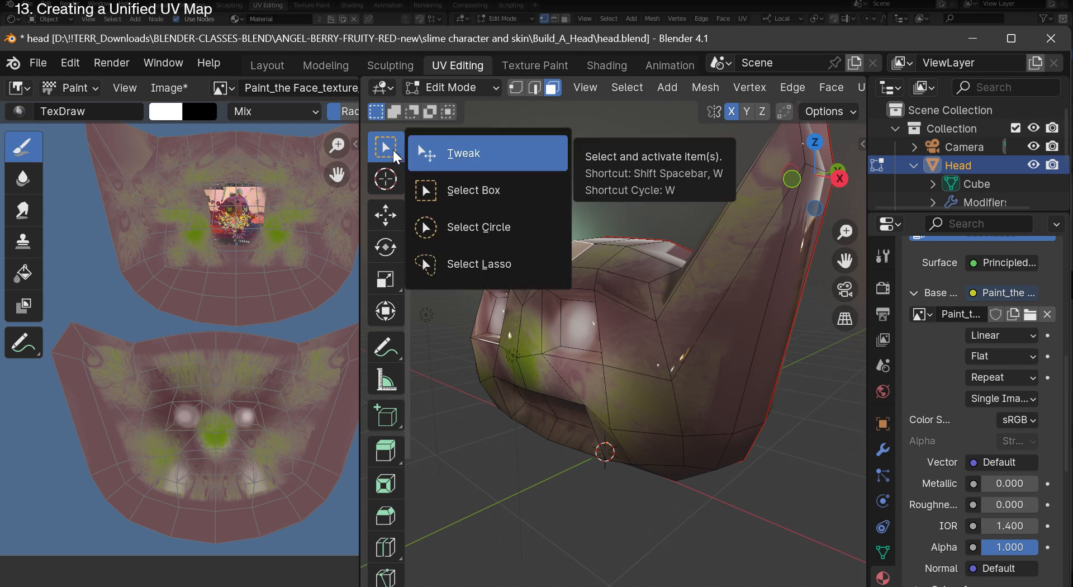
click(386, 153)
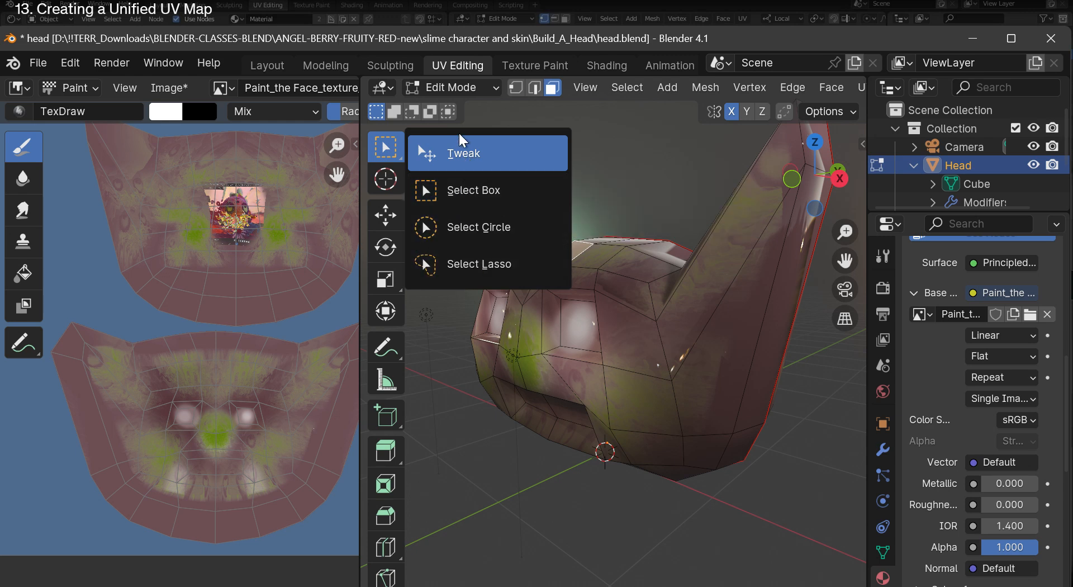
click(473, 235)
mouse_move(621, 307)
mouse_down()
mouse_move(554, 274)
mouse_move(615, 250)
mouse_move(729, 317)
mouse_up()
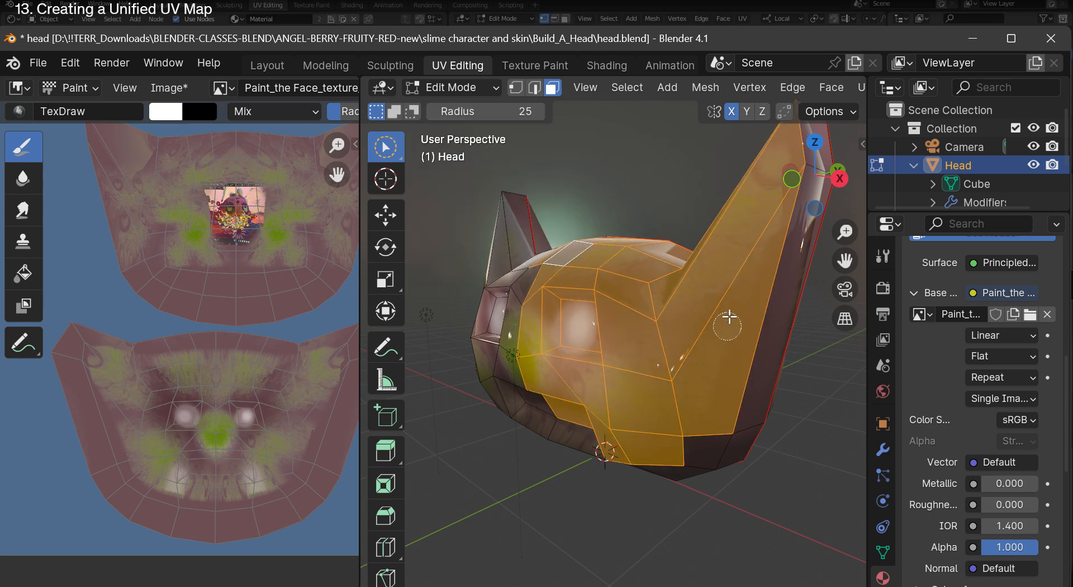
drag(810, 166, 788, 190)
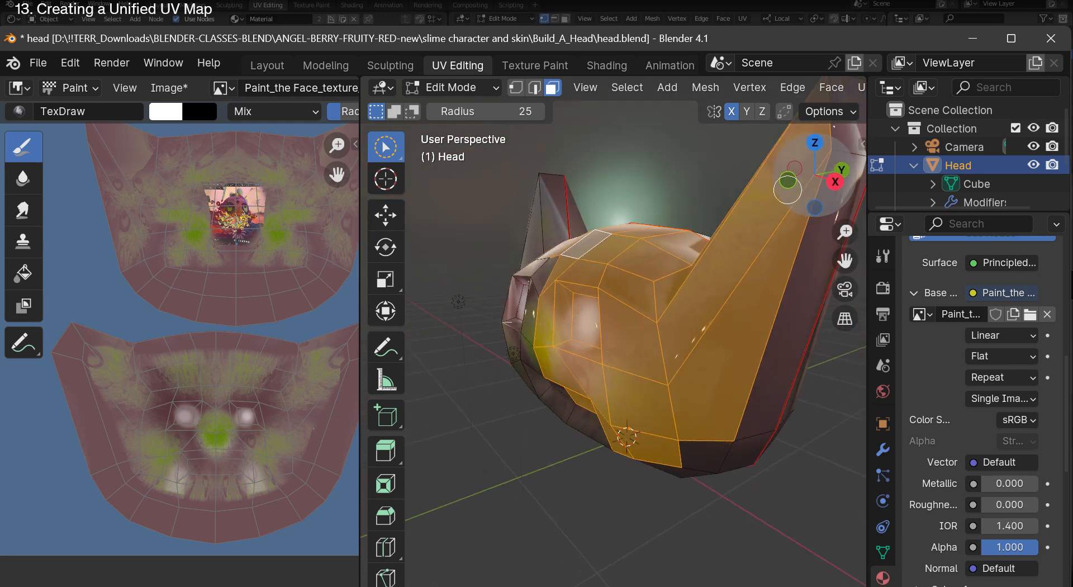
Use the Select Box tool to enclose the whole head and select its faces.
click(387, 148)
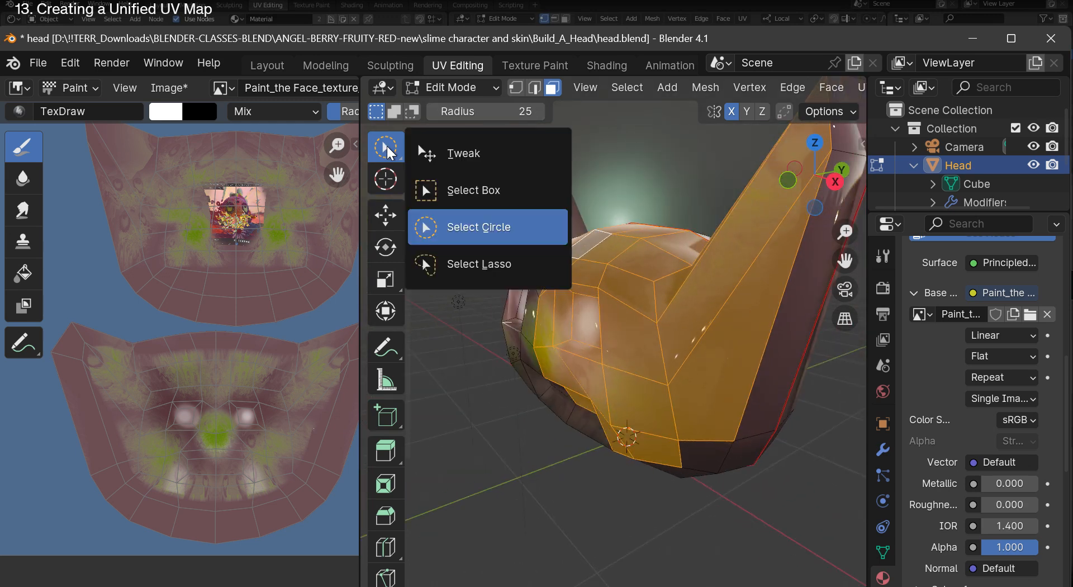
click(451, 191)
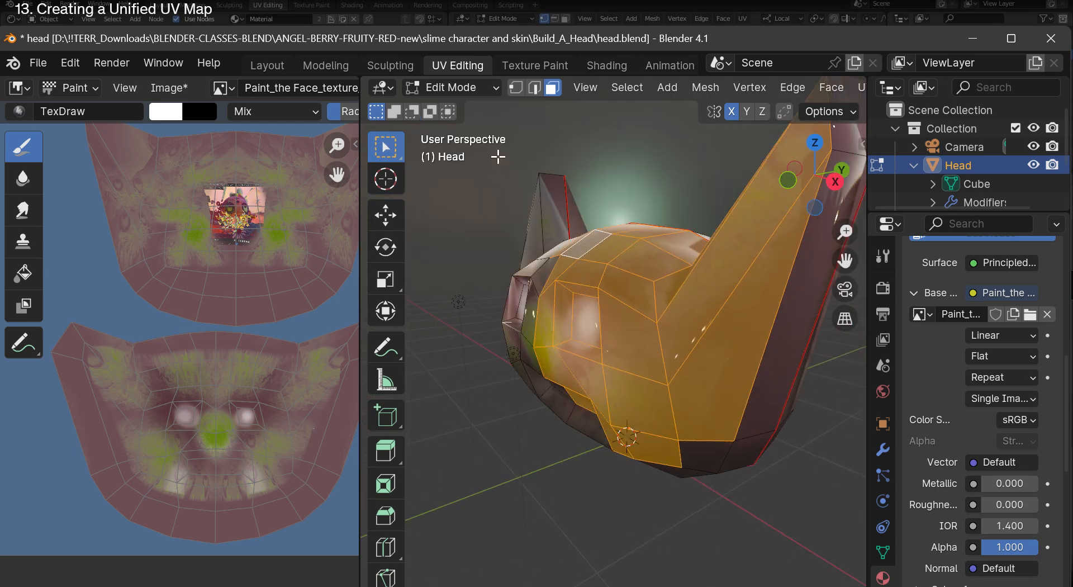
drag(498, 157, 817, 529)
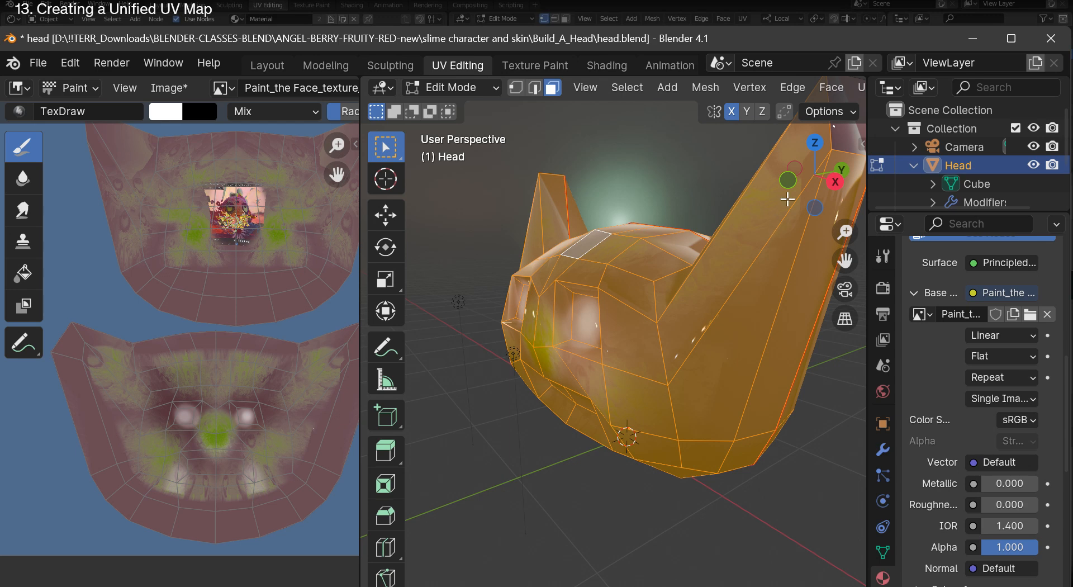
drag(788, 199, 542, 174)
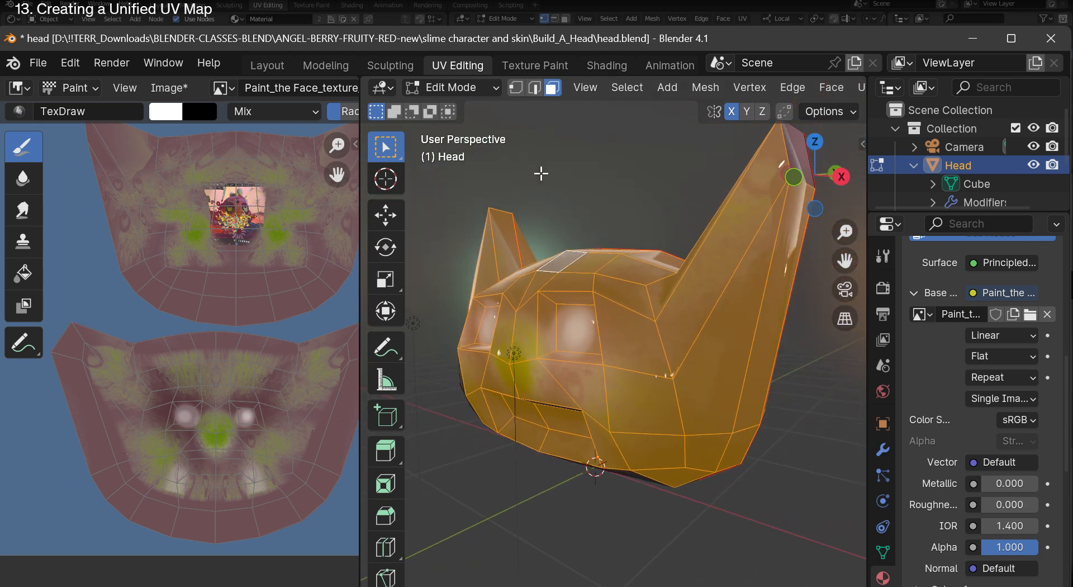
Activate the Tweak selection tool and select only the face between the eye and the ear.
click(386, 148)
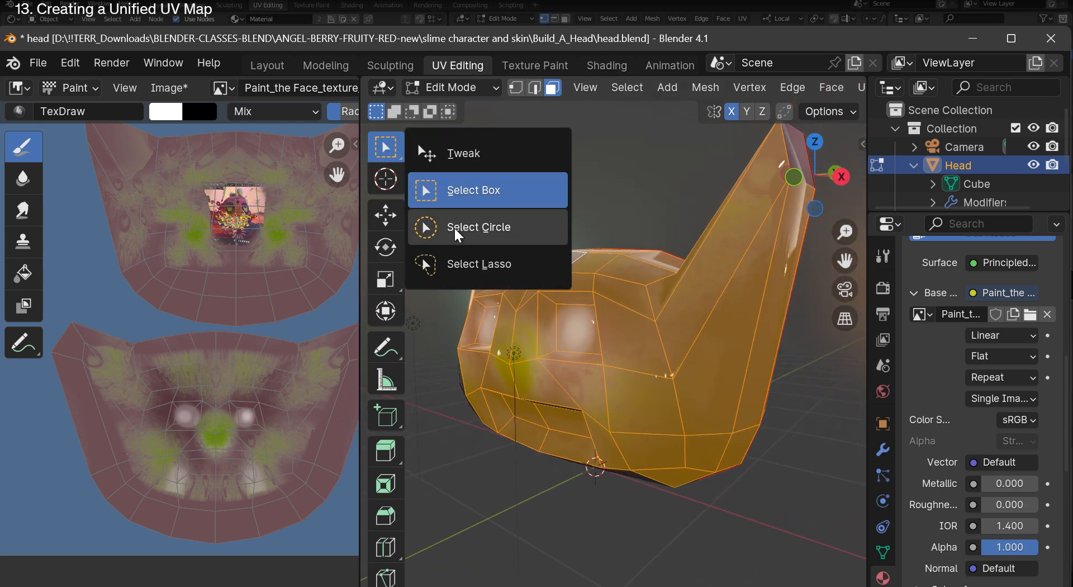
click(447, 152)
click(636, 307)
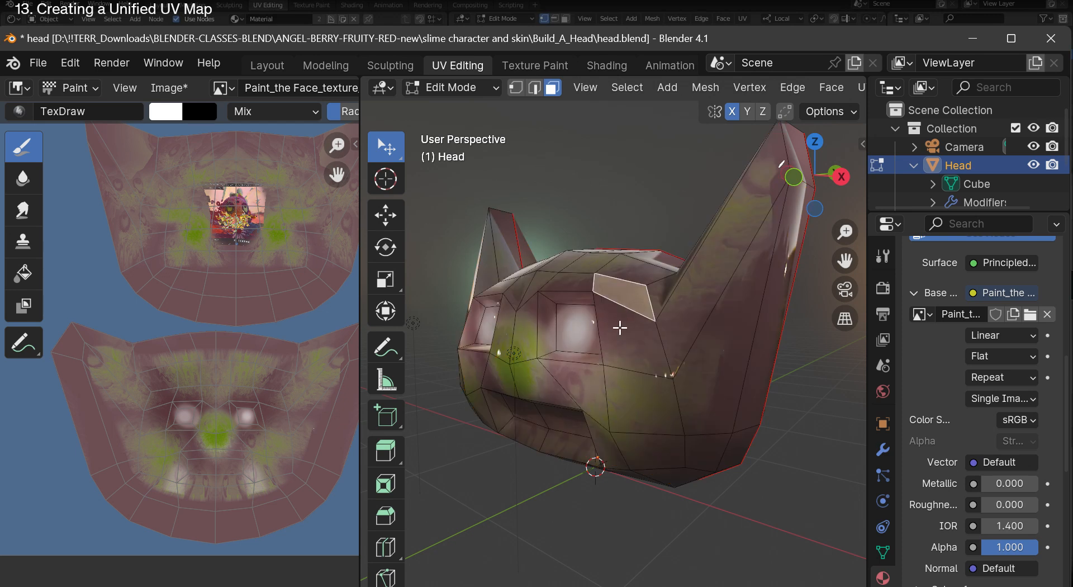
Activate the Move tool, lower the selected face along the Z axis, and undo that move.
click(385, 217)
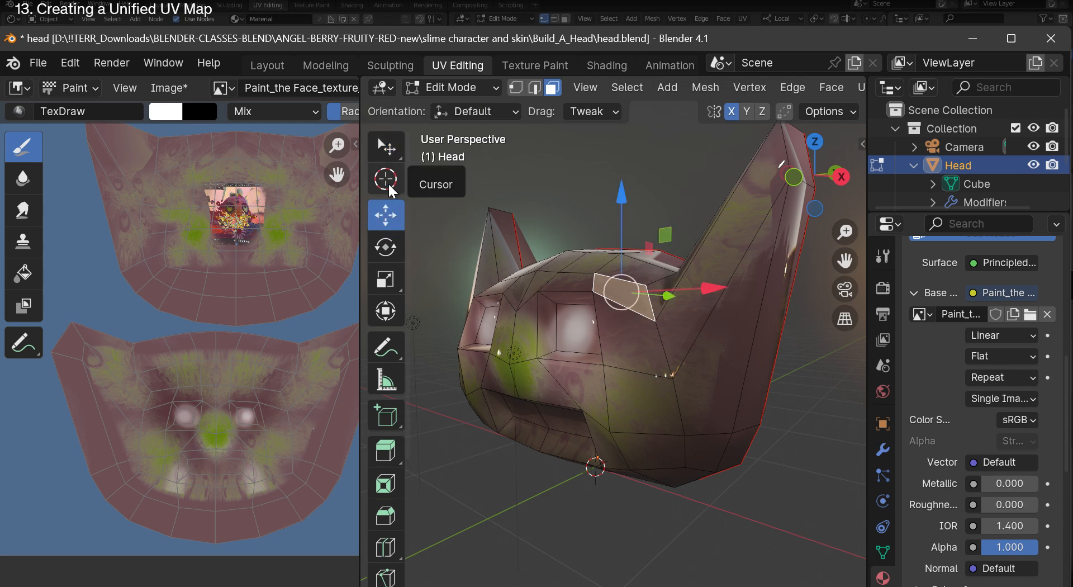
drag(622, 196, 636, 213)
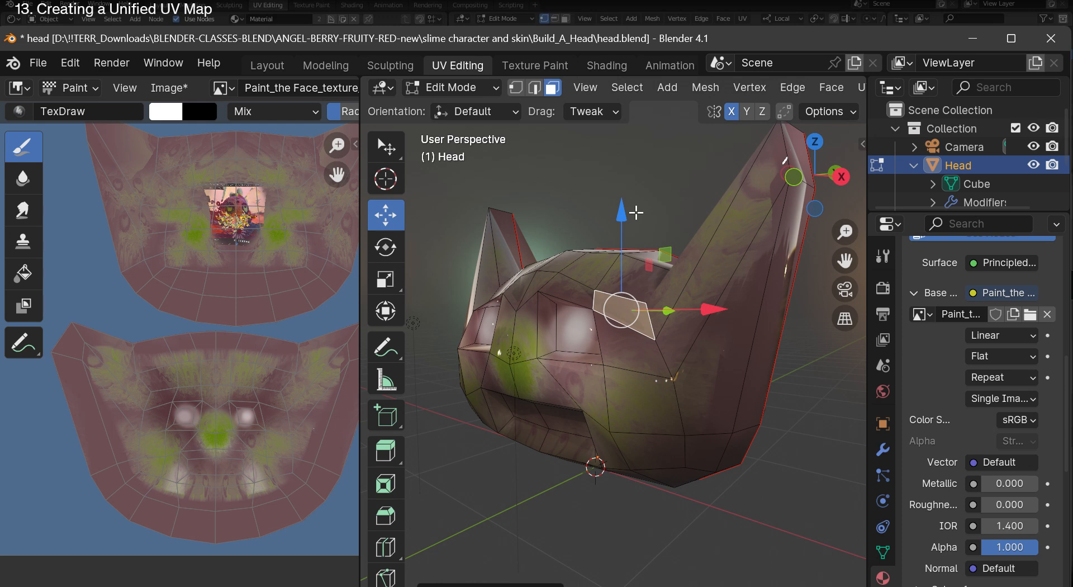
key(ctrl+z)
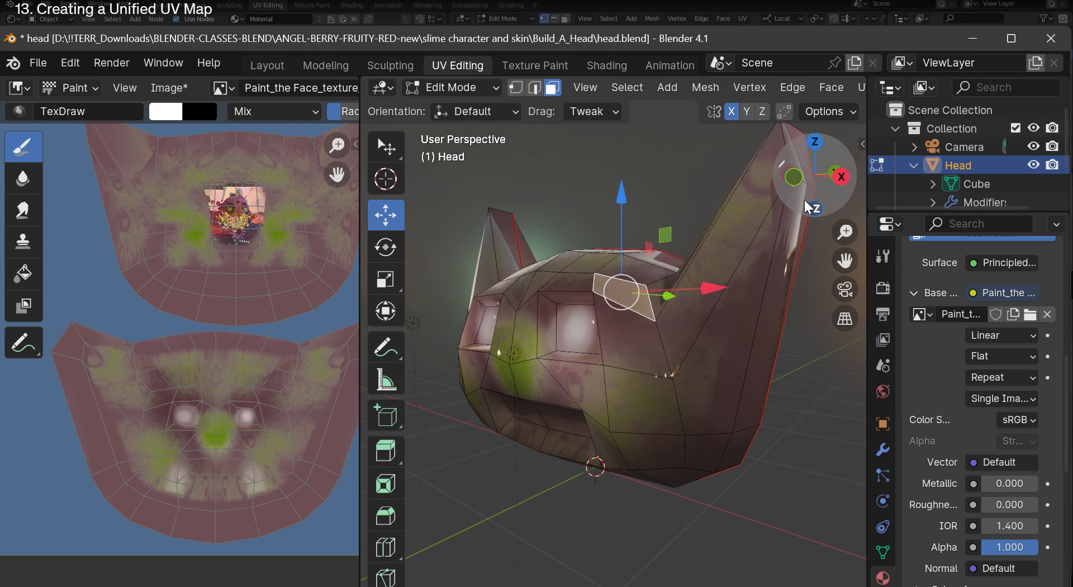
Examine the head from the front and below at different viewport widths, and list the available interaction modes.
drag(812, 185, 846, 205)
drag(845, 260, 930, 262)
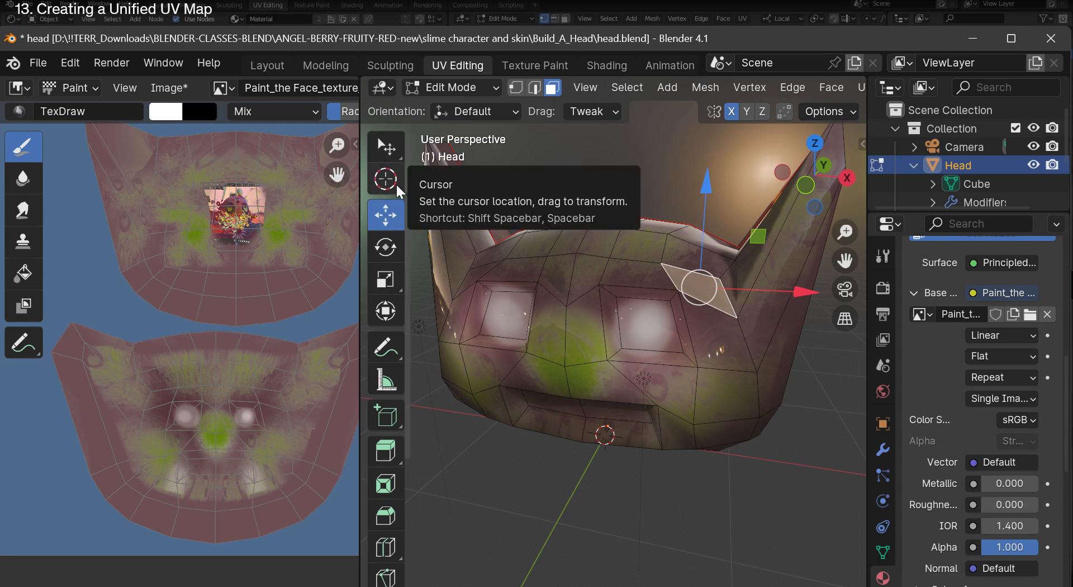
drag(360, 218, 201, 217)
drag(813, 179, 821, 135)
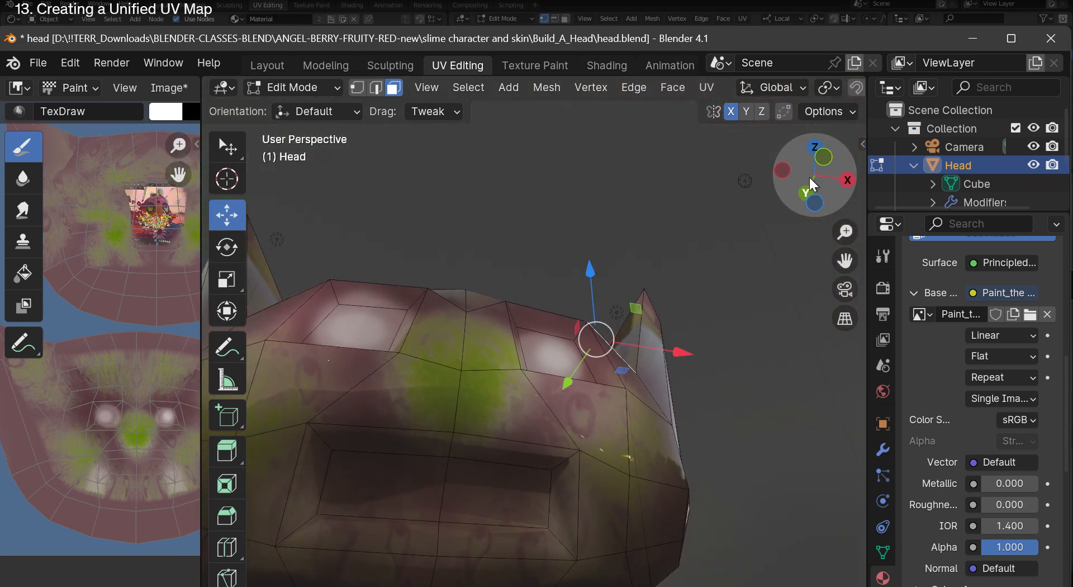
drag(833, 189, 811, 226)
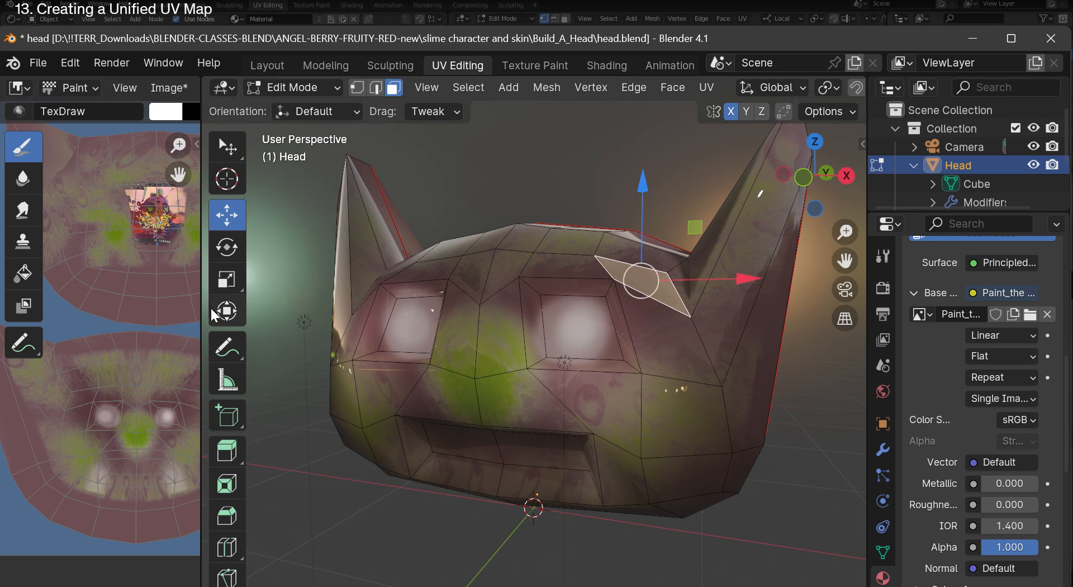
drag(201, 299, 498, 292)
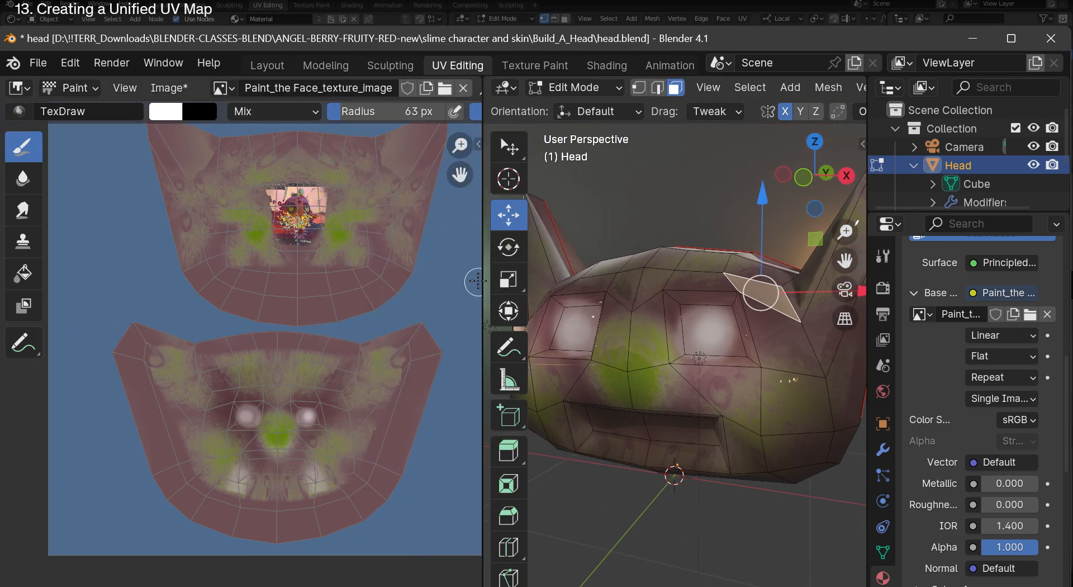
click(576, 84)
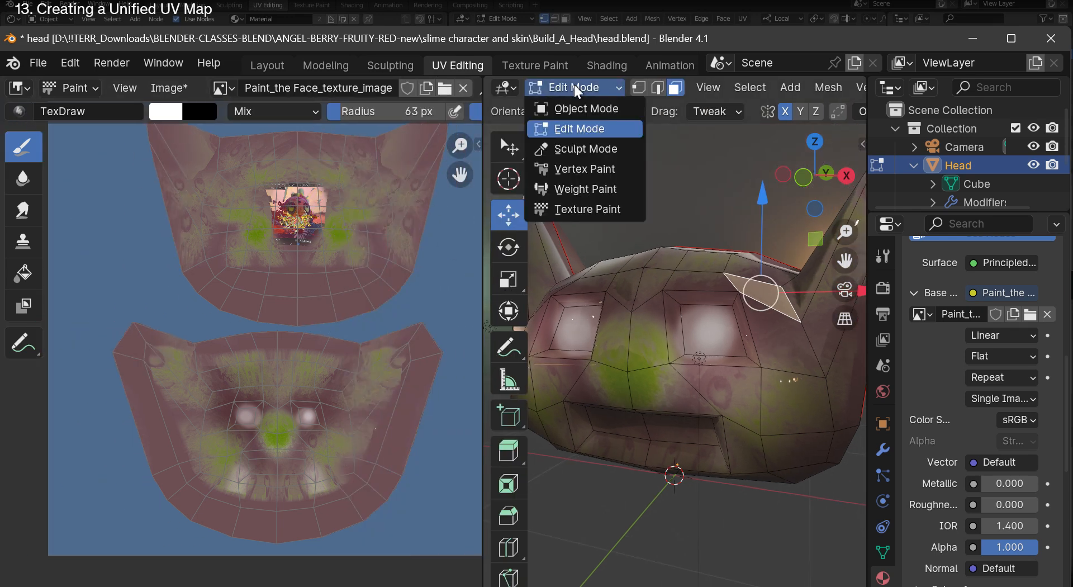
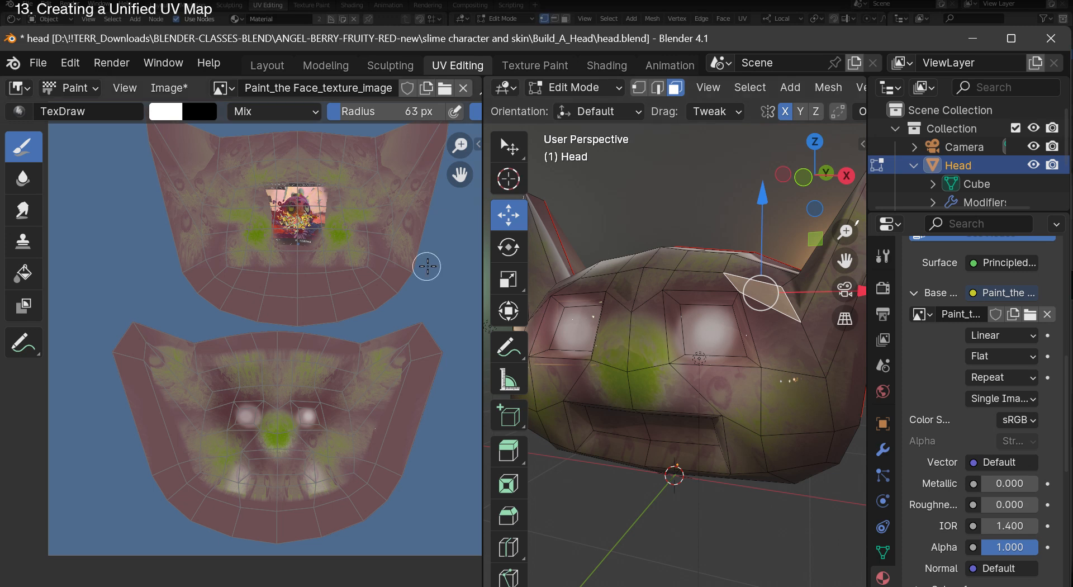
Rebalance the widths of the image editor and 3D viewport so the painted texture and the head are shown side by side.
drag(484, 267, 320, 271)
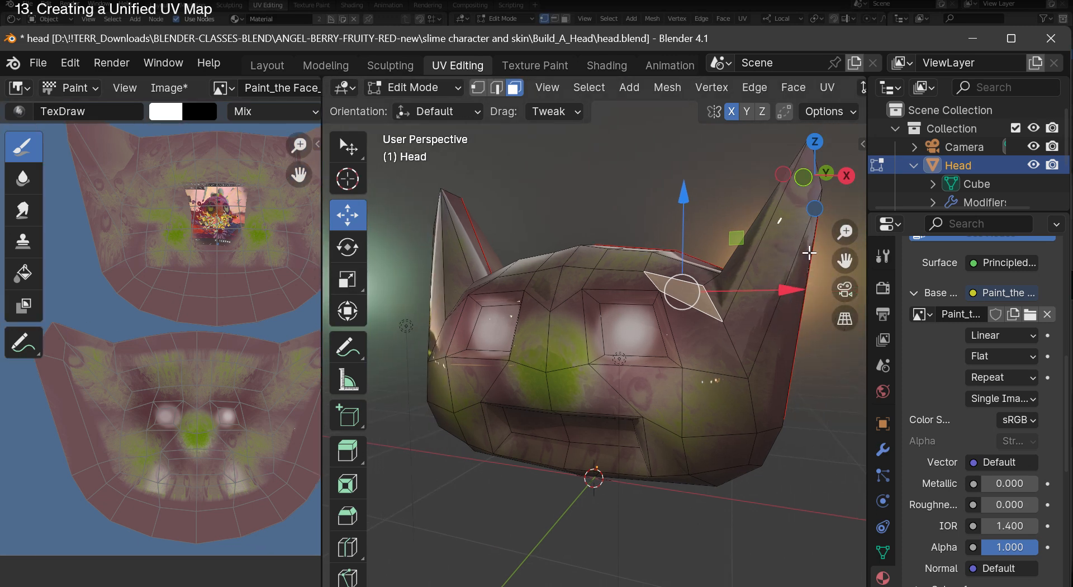
drag(852, 187, 827, 192)
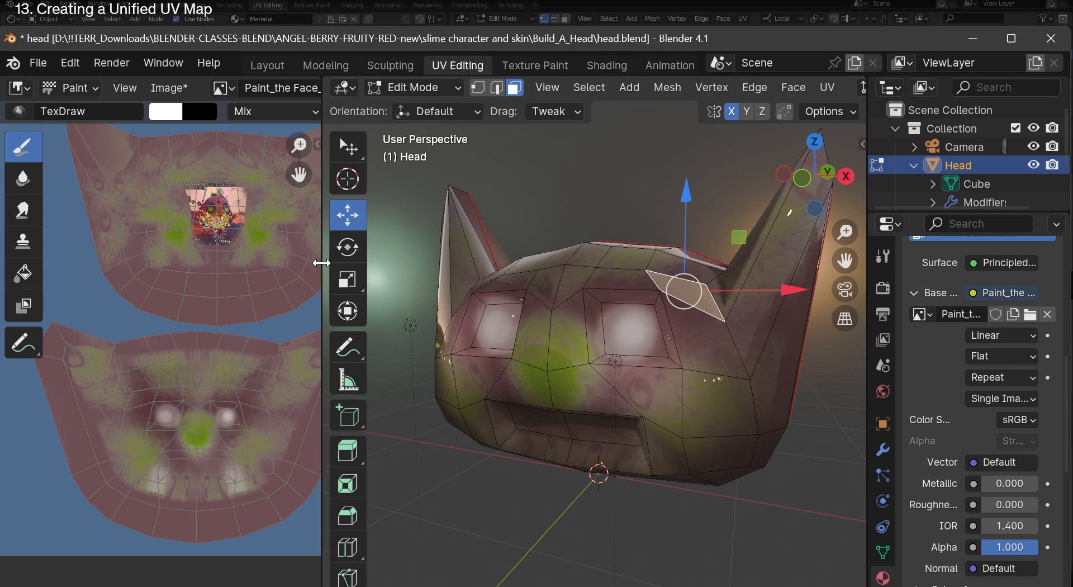
drag(319, 264, 474, 256)
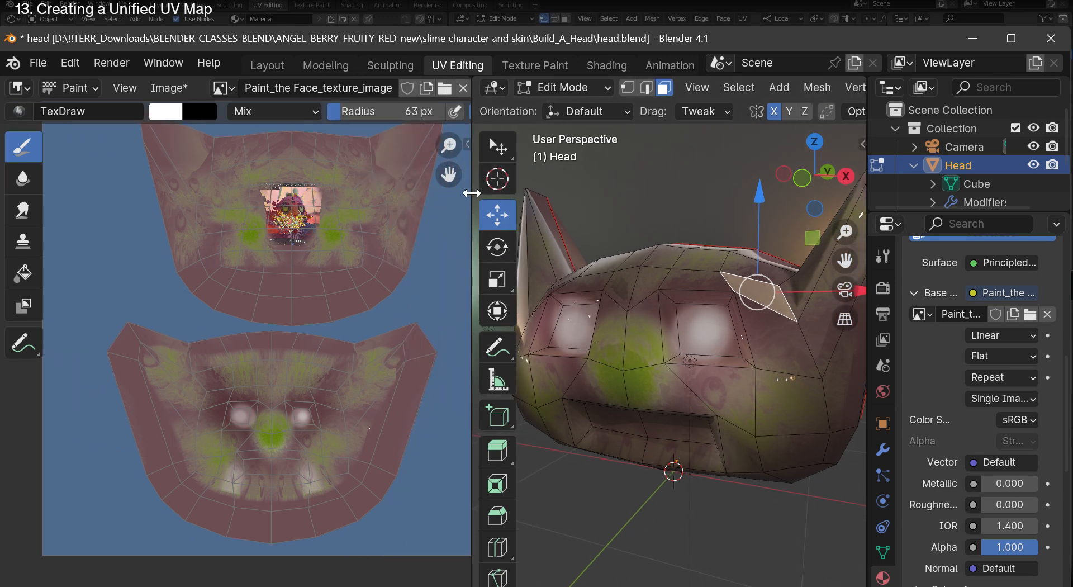
mouse_move(449, 146)
mouse_down()
mouse_move(385, 166)
mouse_move(408, 161)
mouse_move(30, 122)
mouse_move(449, 147)
mouse_move(451, 159)
mouse_up()
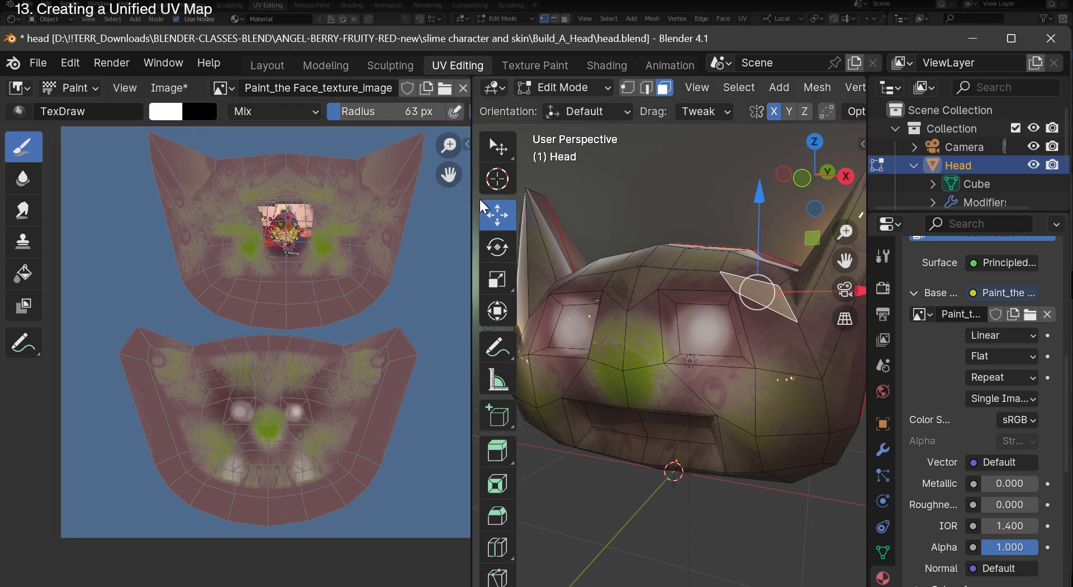
mouse_move(806, 190)
mouse_down()
mouse_move(693, 189)
mouse_move(802, 191)
mouse_up()
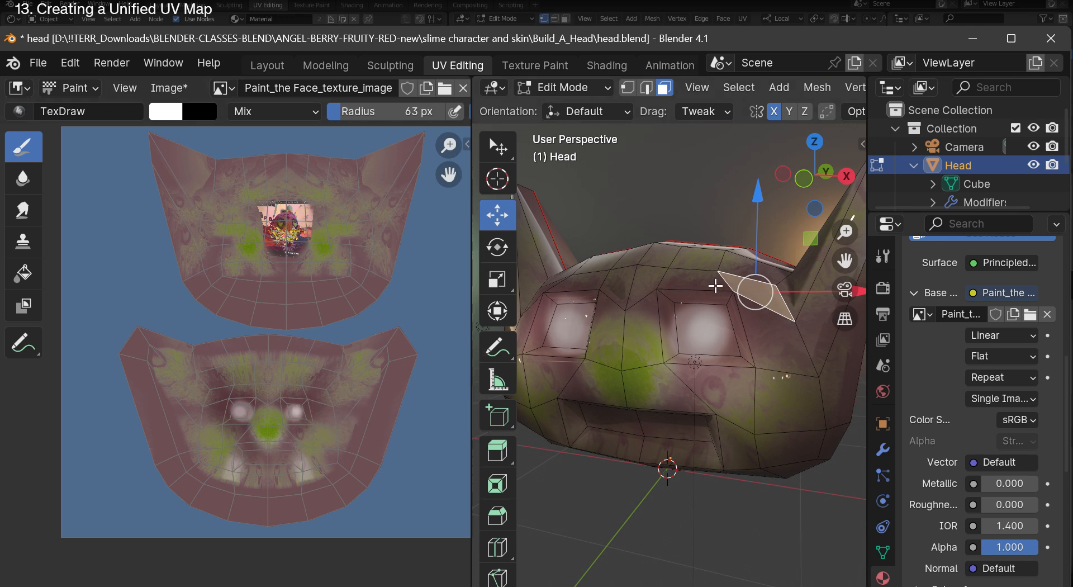
drag(845, 260, 861, 230)
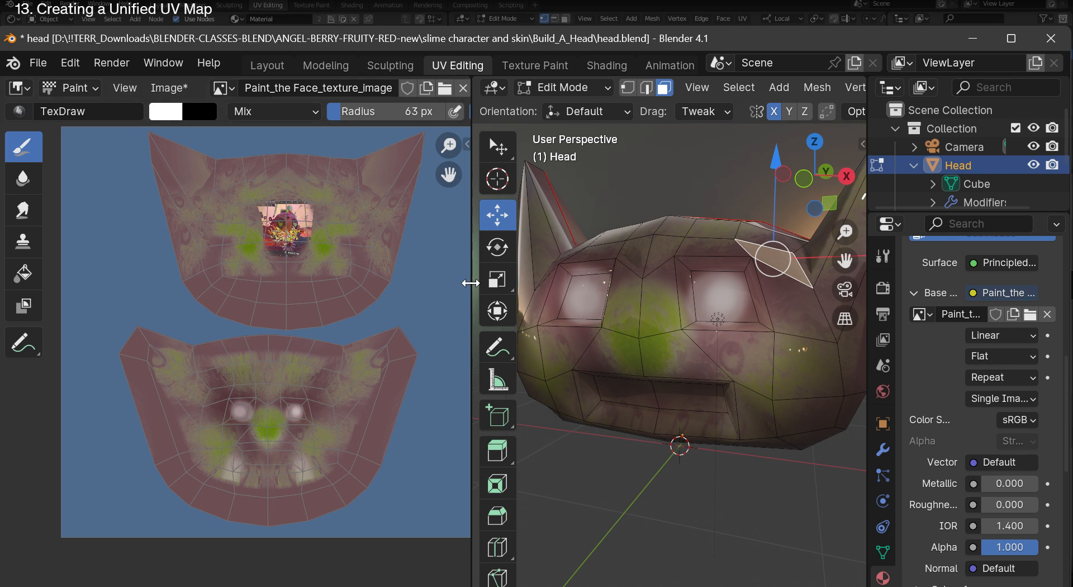
drag(470, 284, 387, 302)
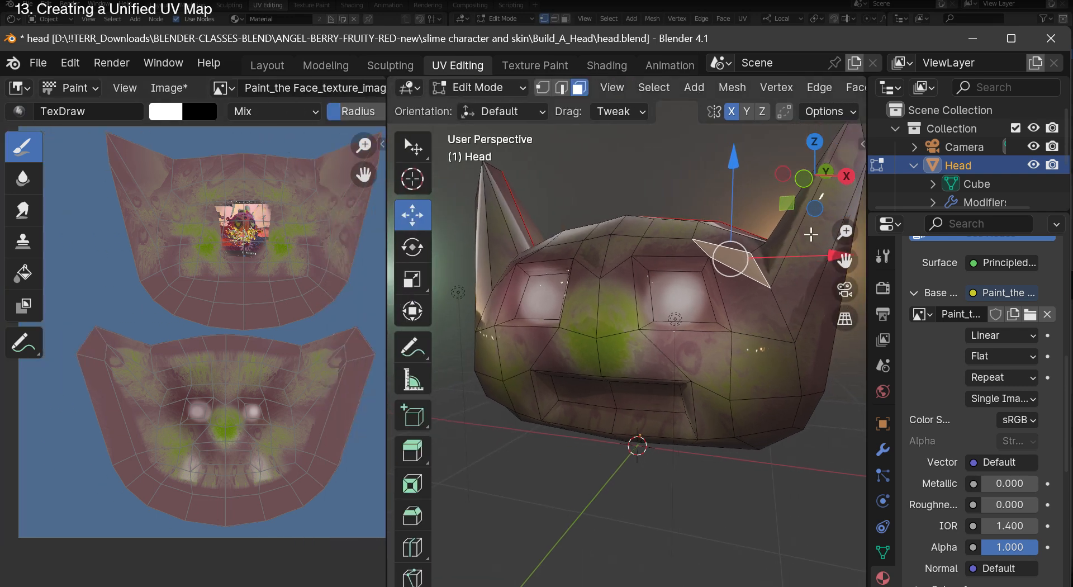
Select all faces of the head mesh in the 3D viewport.
mouse_move(820, 192)
mouse_down()
mouse_move(850, 193)
mouse_move(819, 200)
mouse_up()
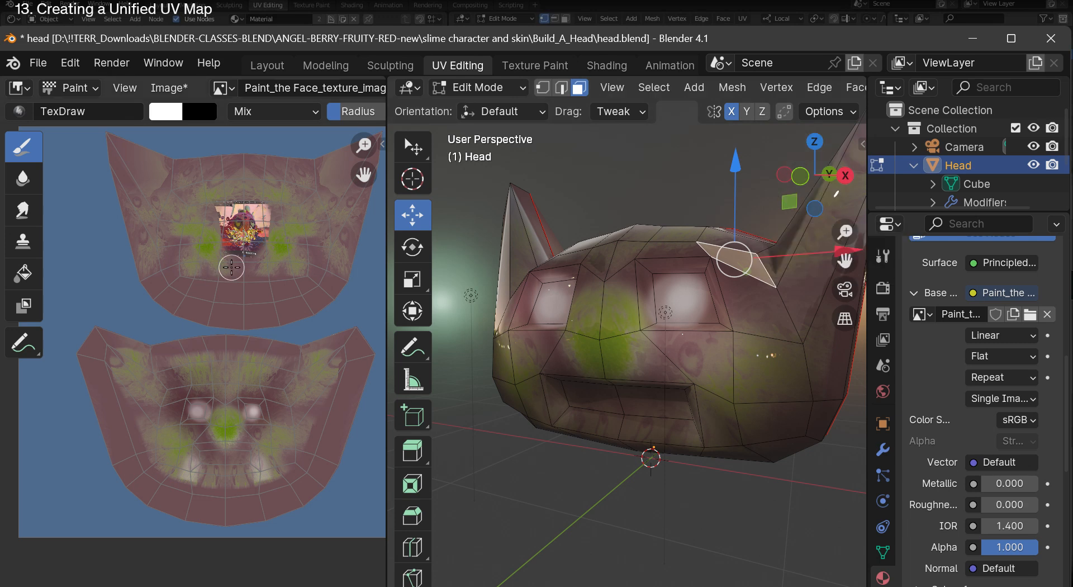
drag(818, 201, 775, 201)
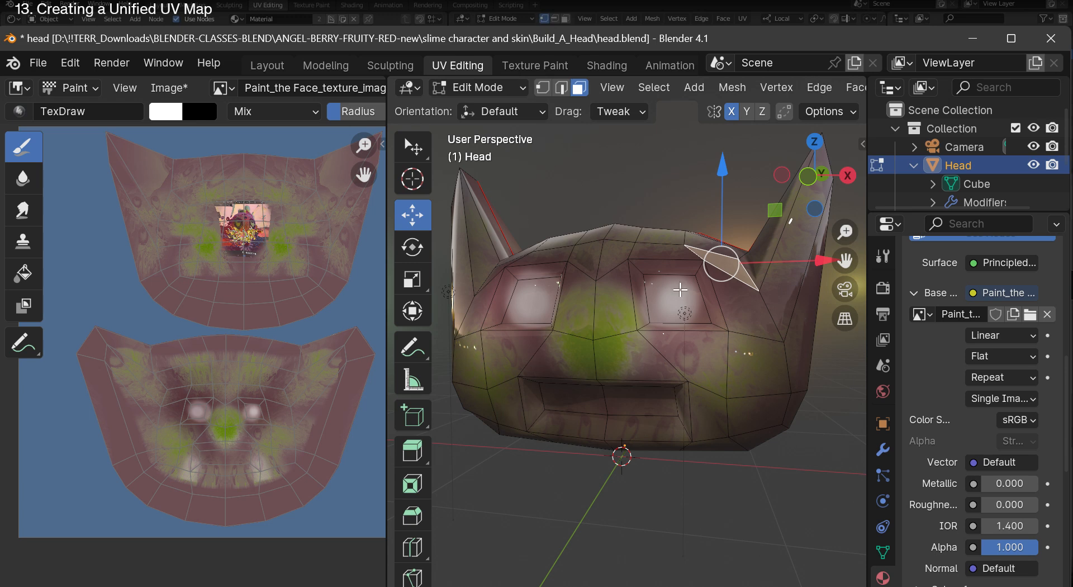
drag(824, 183, 821, 188)
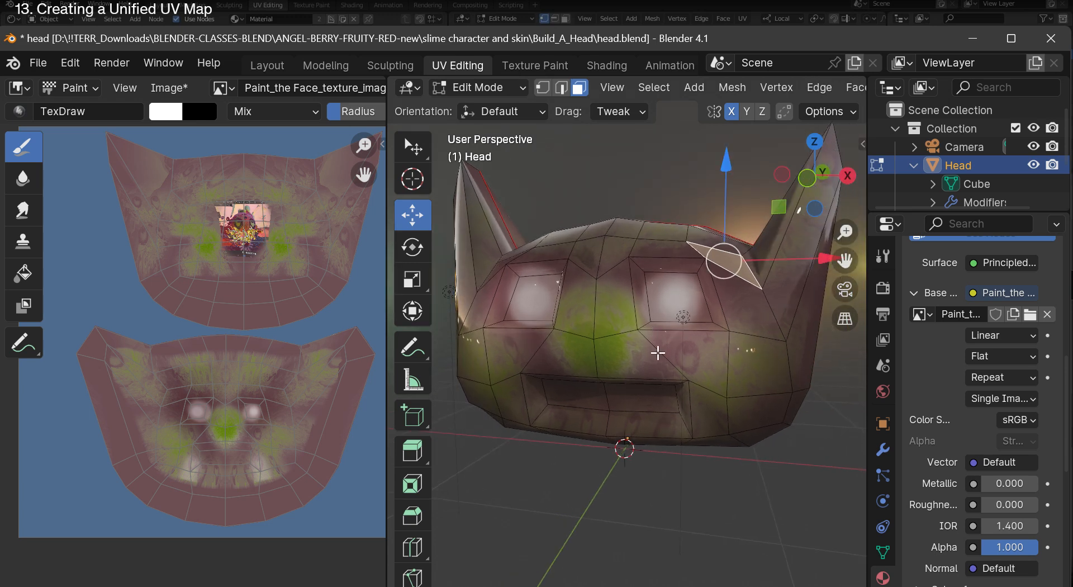
key(a)
mouse_move(821, 189)
mouse_down()
mouse_move(711, 193)
mouse_move(796, 194)
mouse_move(817, 170)
mouse_move(804, 182)
mouse_up()
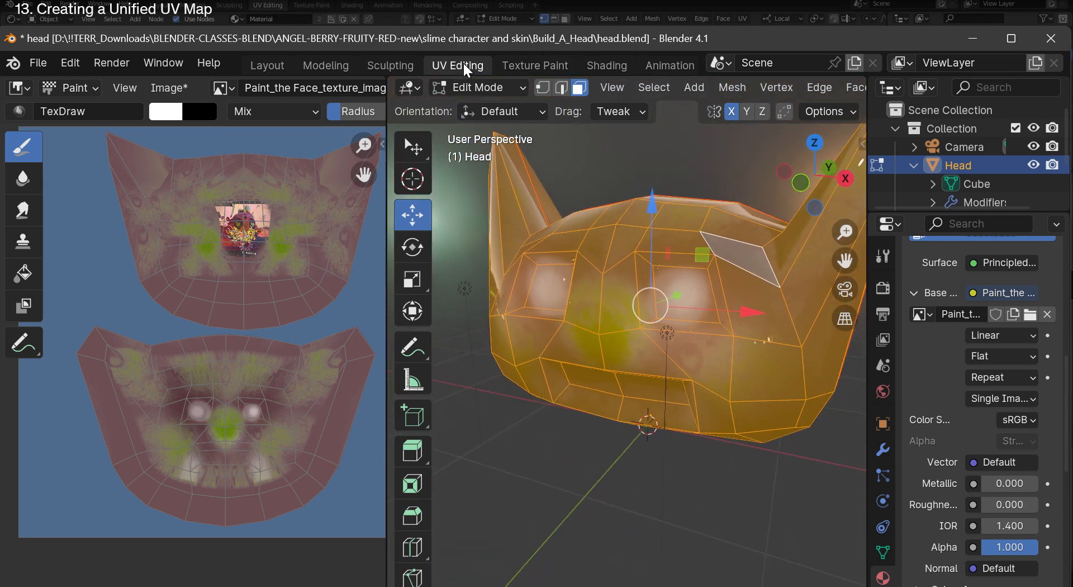
Switch to the Modeling workspace with a closer view of the head.
click(336, 68)
scroll(376, 297, up, 6)
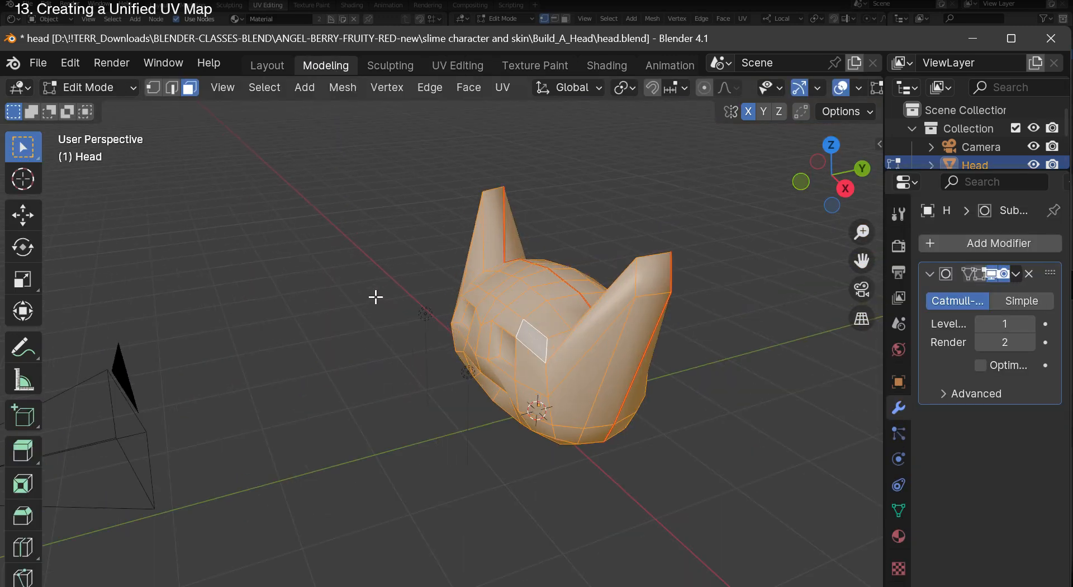
Examine the head mesh from behind and from the front in the Modeling workspace, comparing it with the UV Editing workspace.
scroll(376, 296, down, 6)
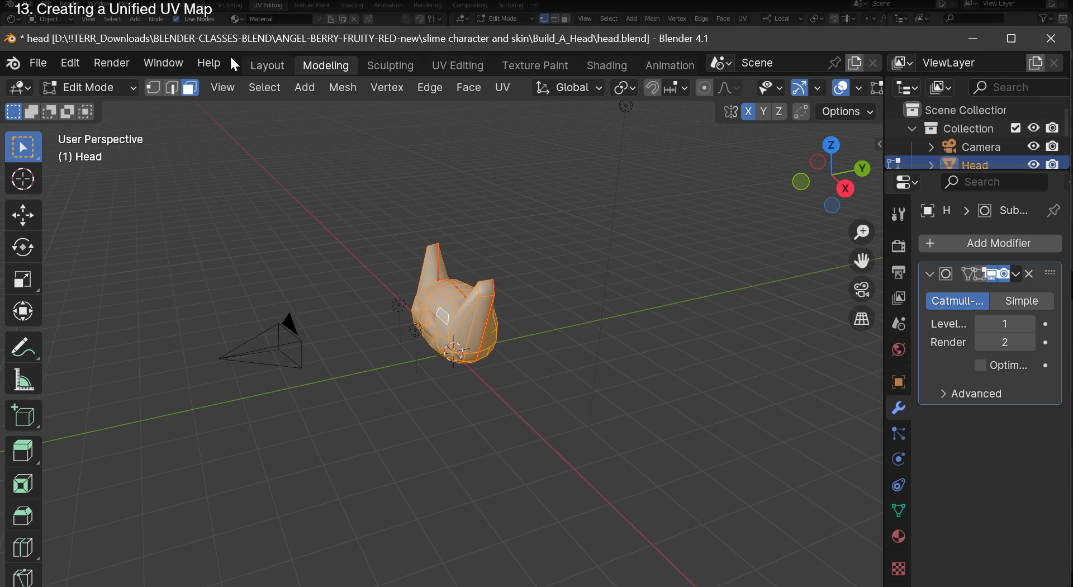
click(459, 66)
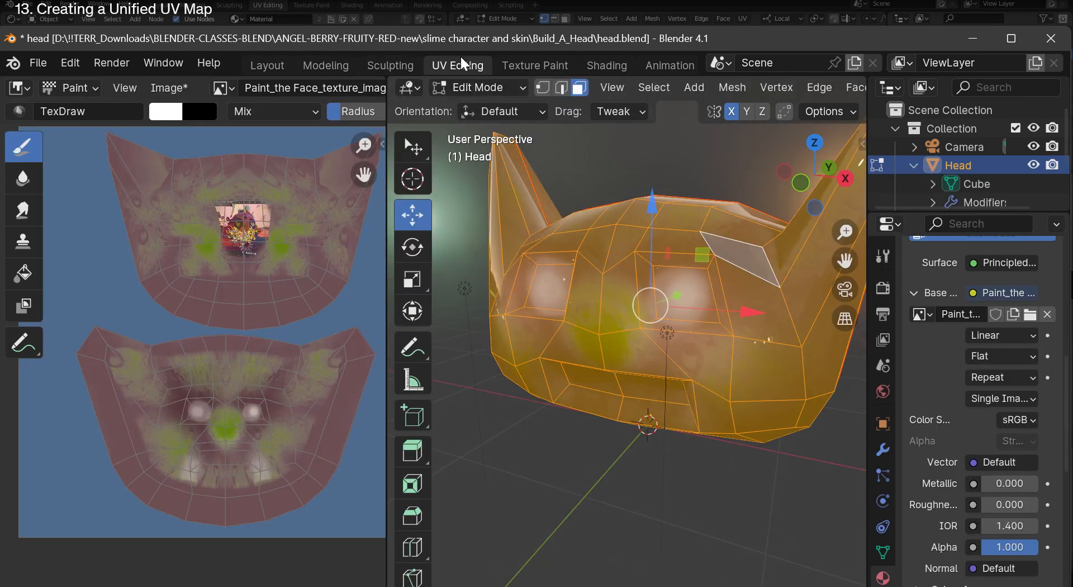
click(326, 65)
scroll(471, 275, up, 5)
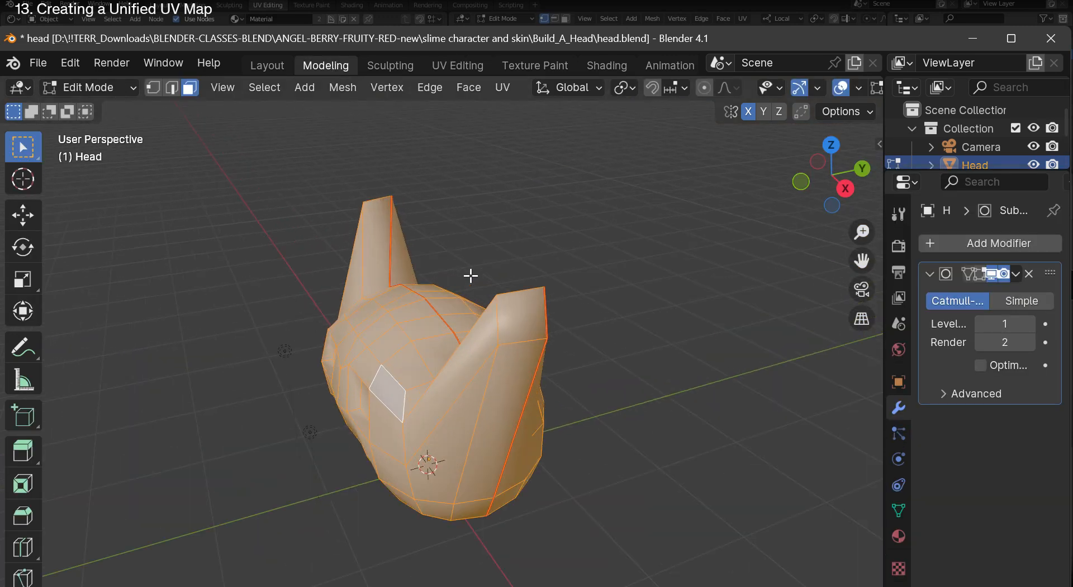
drag(831, 176, 690, 169)
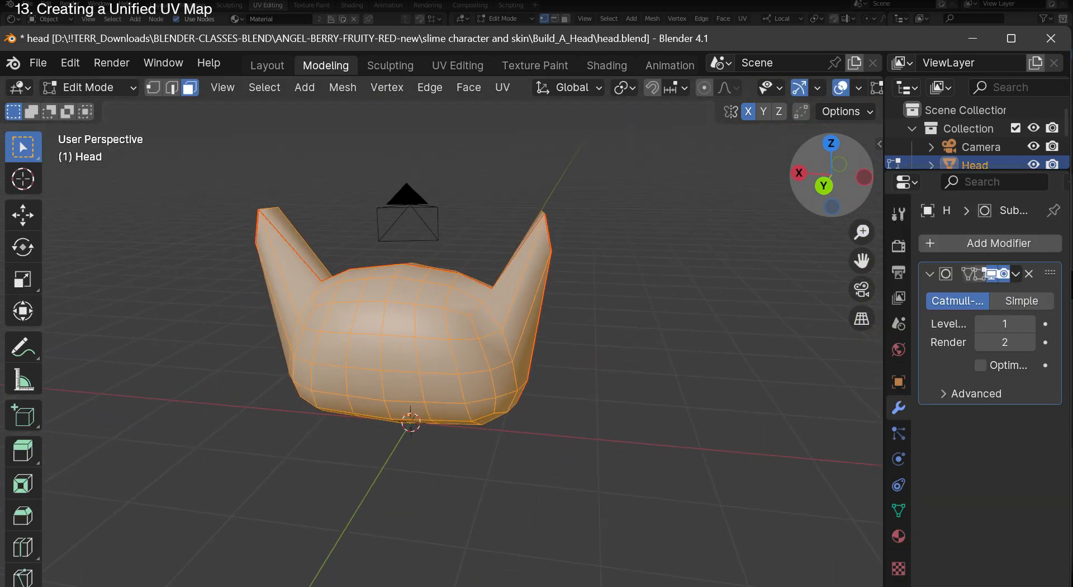
click(827, 184)
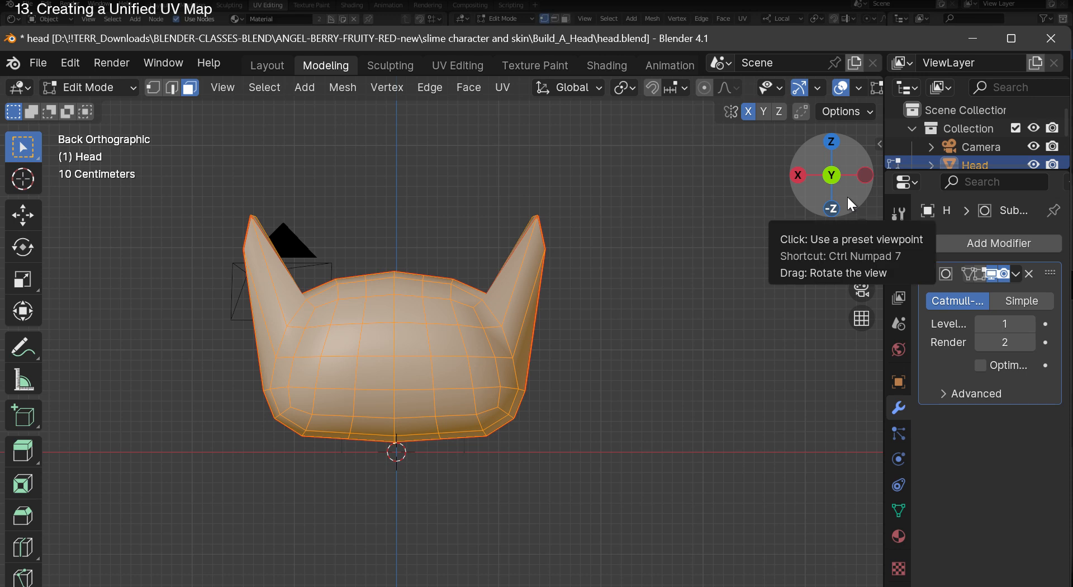
drag(844, 192, 871, 200)
scroll(576, 324, up, 3)
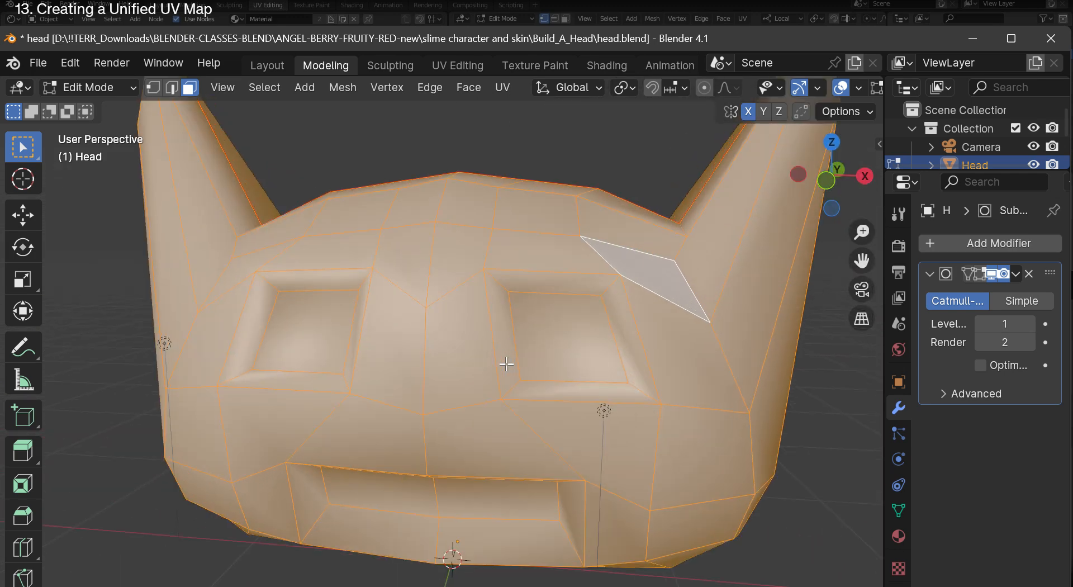
scroll(531, 346, down, 4)
scroll(503, 364, up, 2)
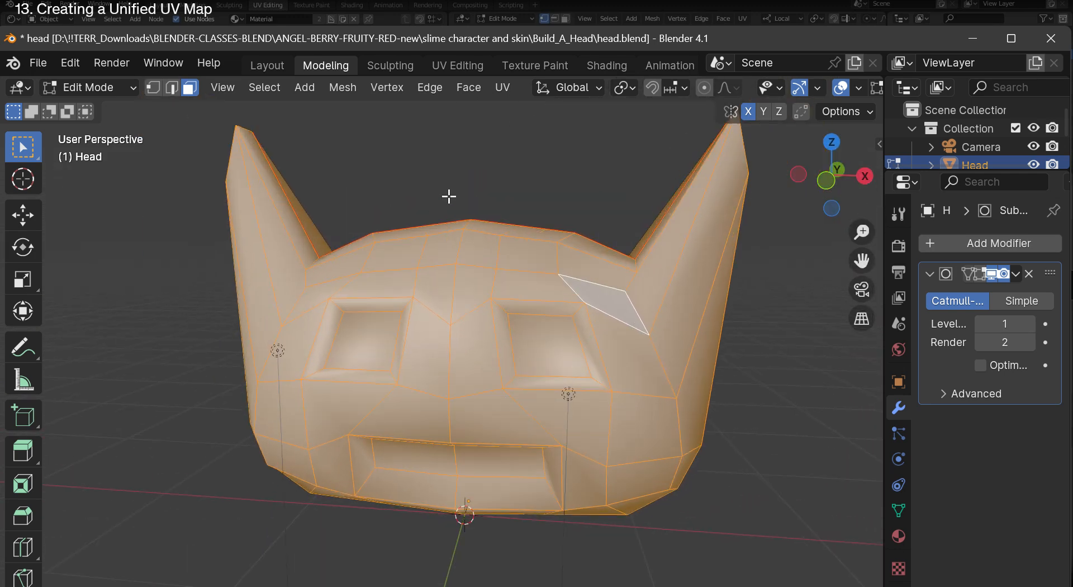
Return to the UV Editing workspace and switch the head to Weight Paint, followed by Texture Paint mode.
click(458, 67)
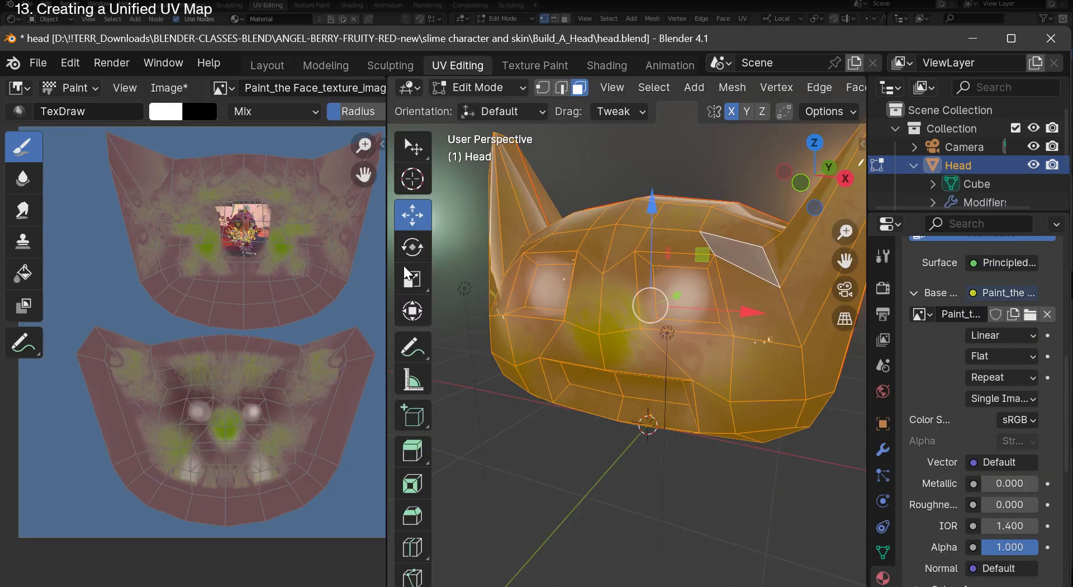
click(485, 87)
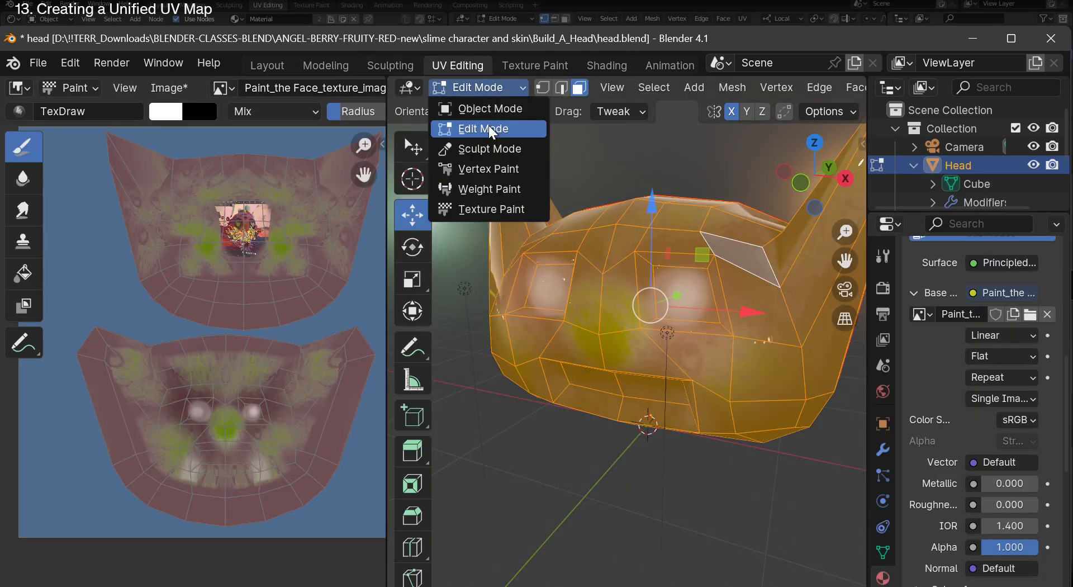
click(479, 188)
click(488, 89)
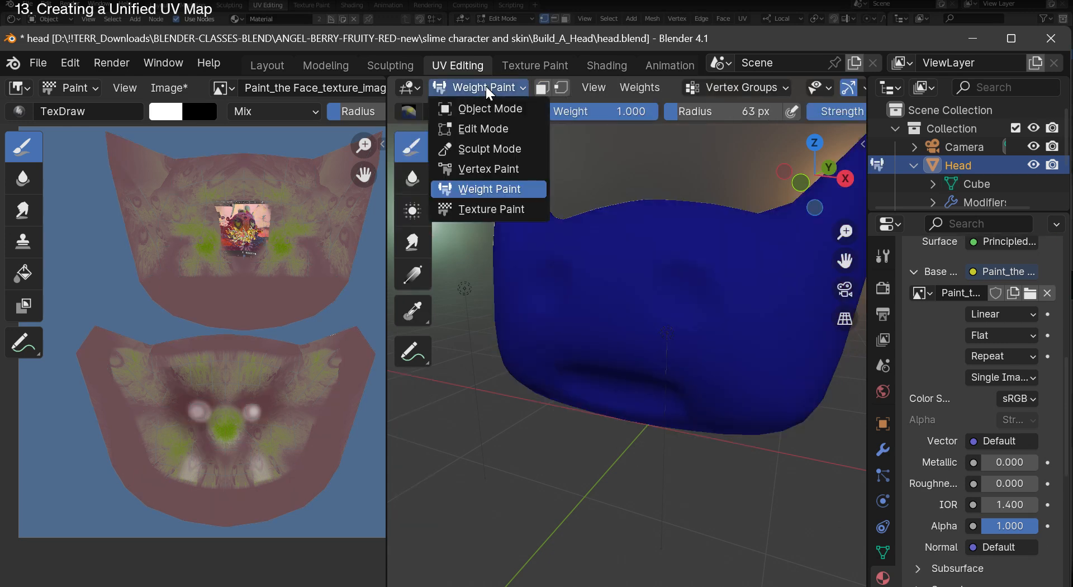
click(469, 208)
mouse_move(812, 175)
mouse_down()
mouse_move(741, 178)
mouse_move(828, 171)
mouse_move(805, 163)
mouse_up()
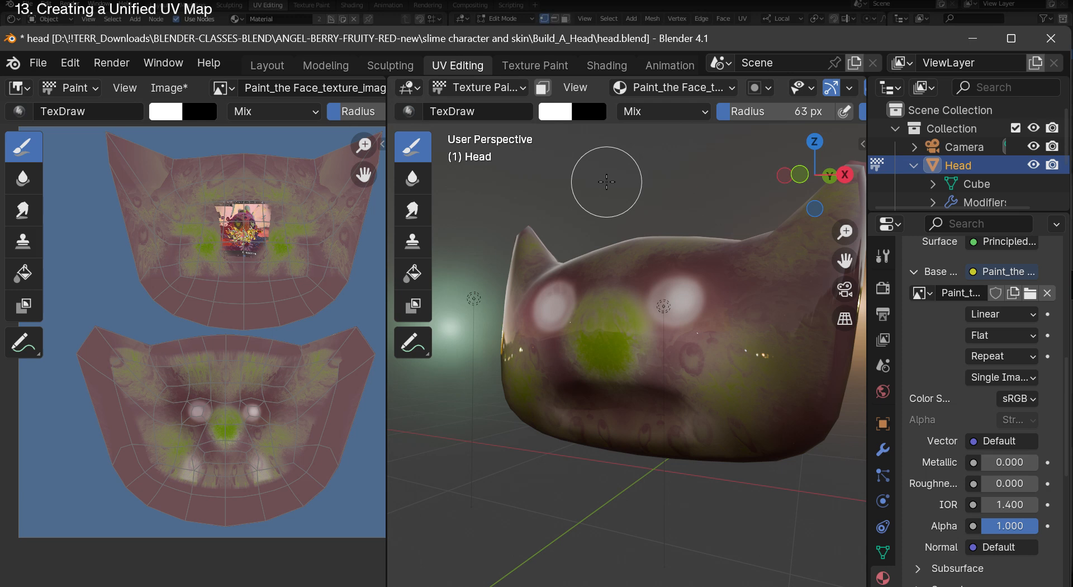
Examine the painted texture up close and the textured head from the front and at an angle in Texture Paint mode.
click(482, 87)
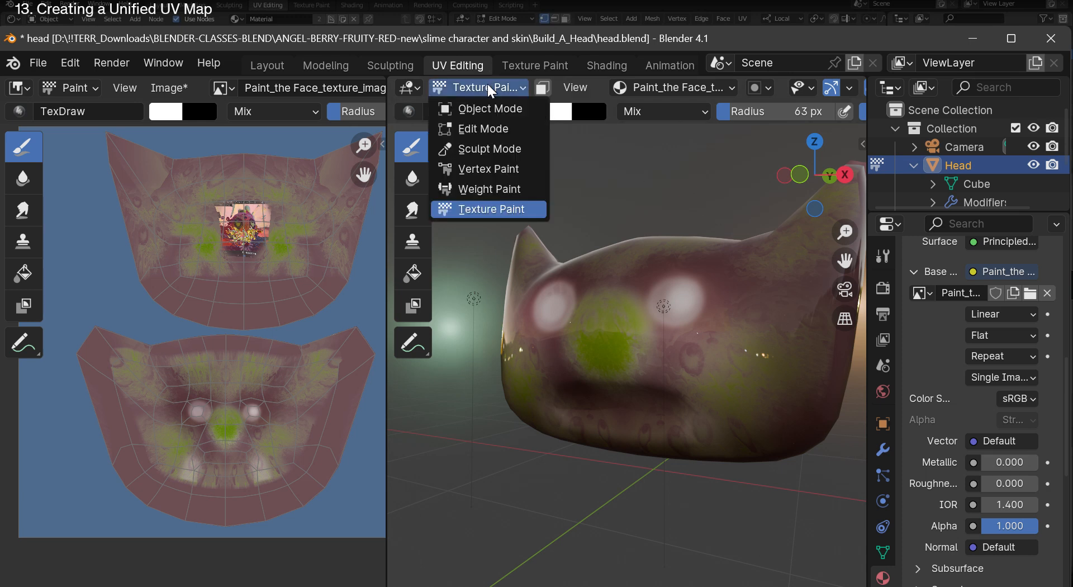
click(474, 215)
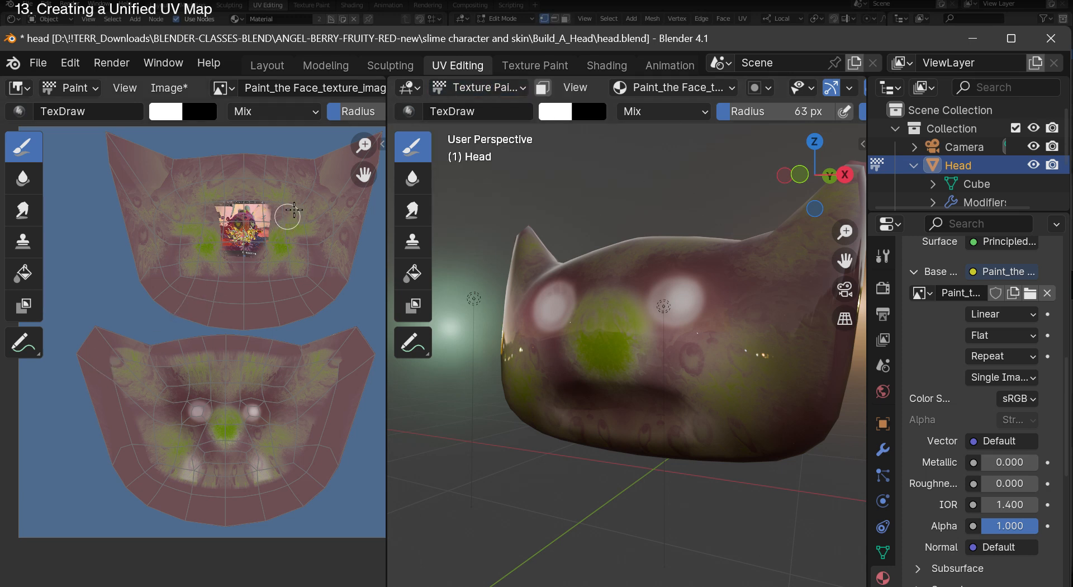
scroll(275, 245, up, 1)
scroll(271, 244, down, 1)
scroll(271, 244, up, 1)
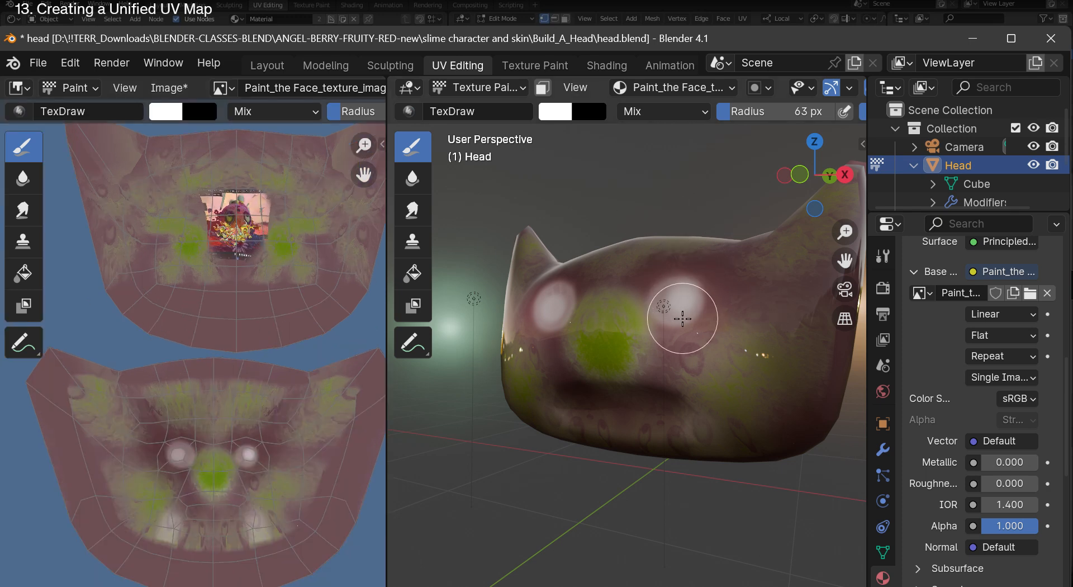
click(798, 176)
click(475, 89)
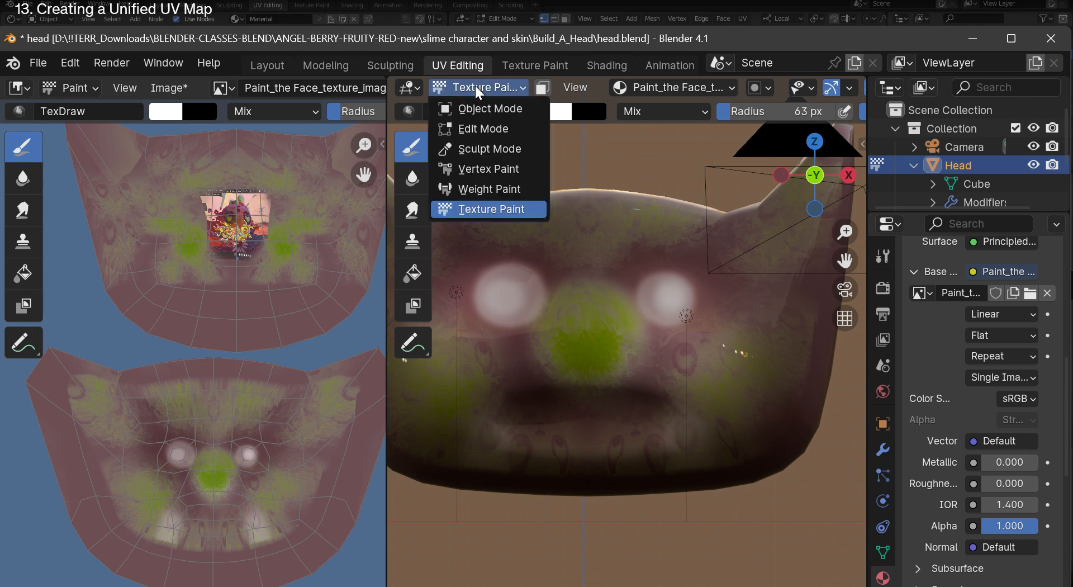
mouse_move(811, 183)
mouse_down()
mouse_move(806, 200)
mouse_move(724, 209)
mouse_move(791, 188)
mouse_up()
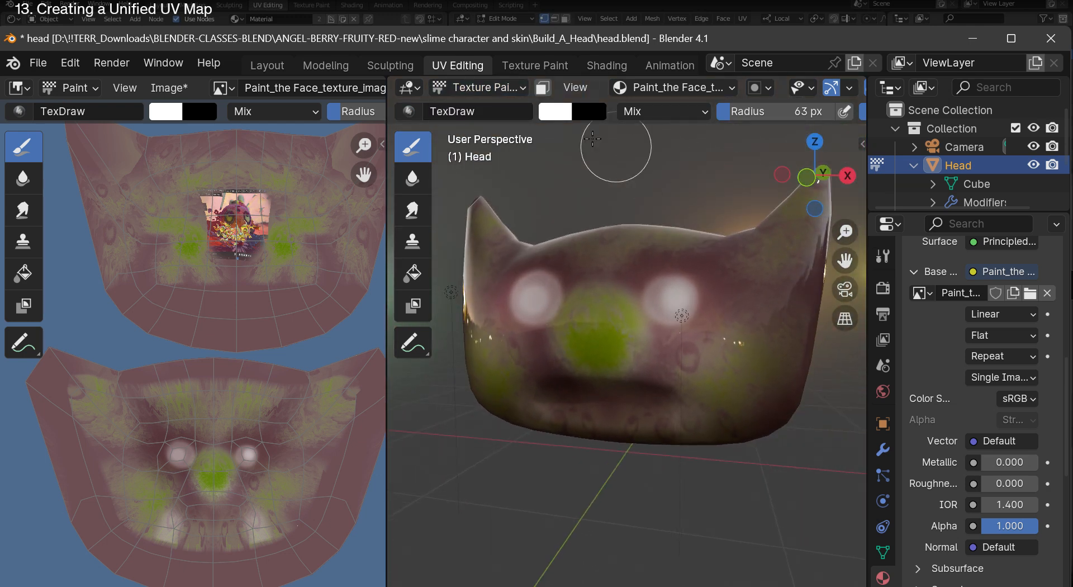
click(491, 88)
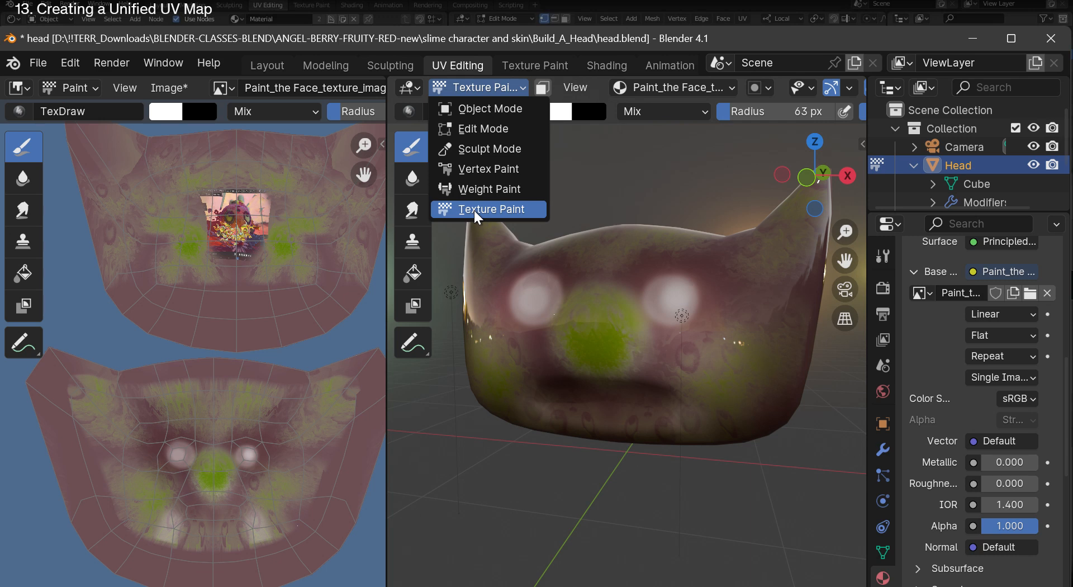
click(474, 209)
click(484, 86)
click(484, 89)
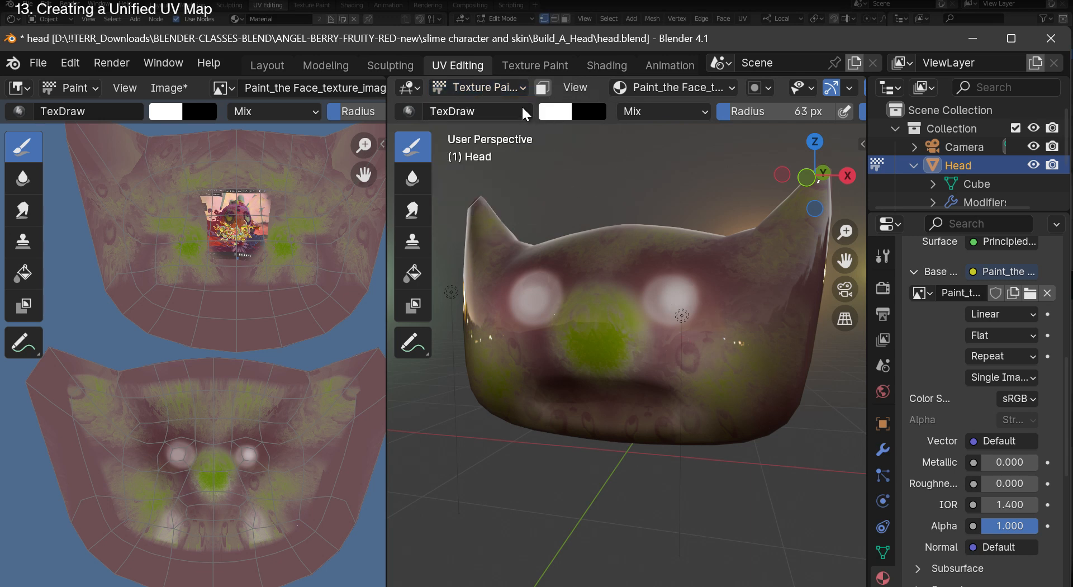
click(496, 89)
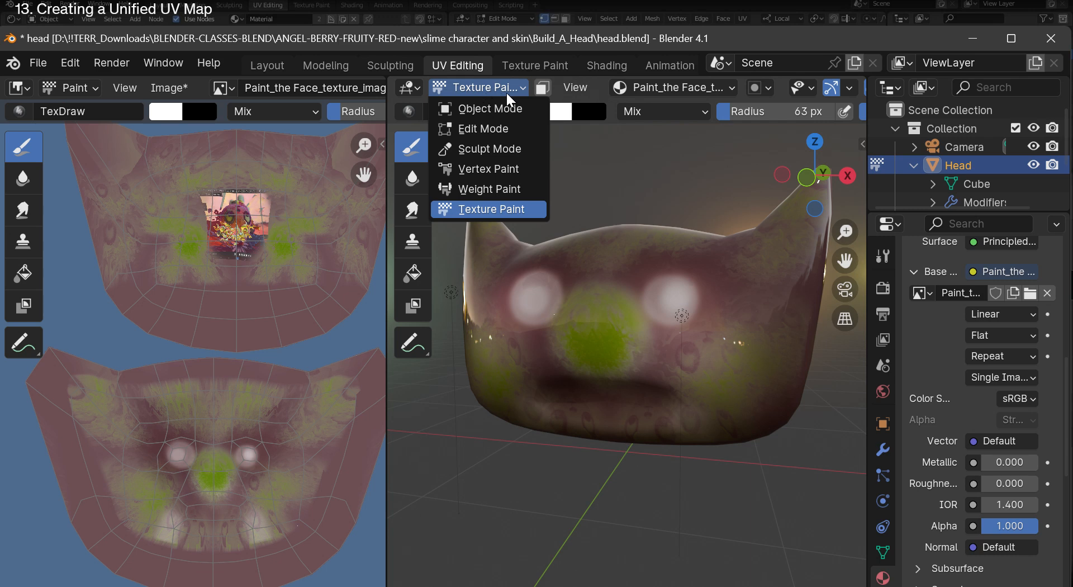
click(505, 91)
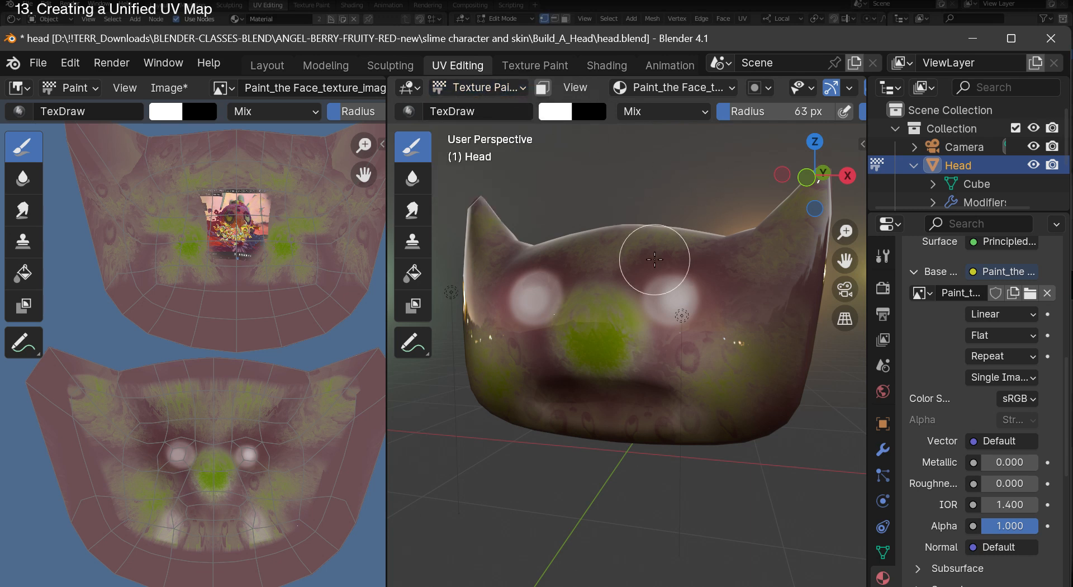
Demonstrate quick mode switching by putting the head into Sculpt Mode and Weight Paint mode.
key(ctrl+Tab)
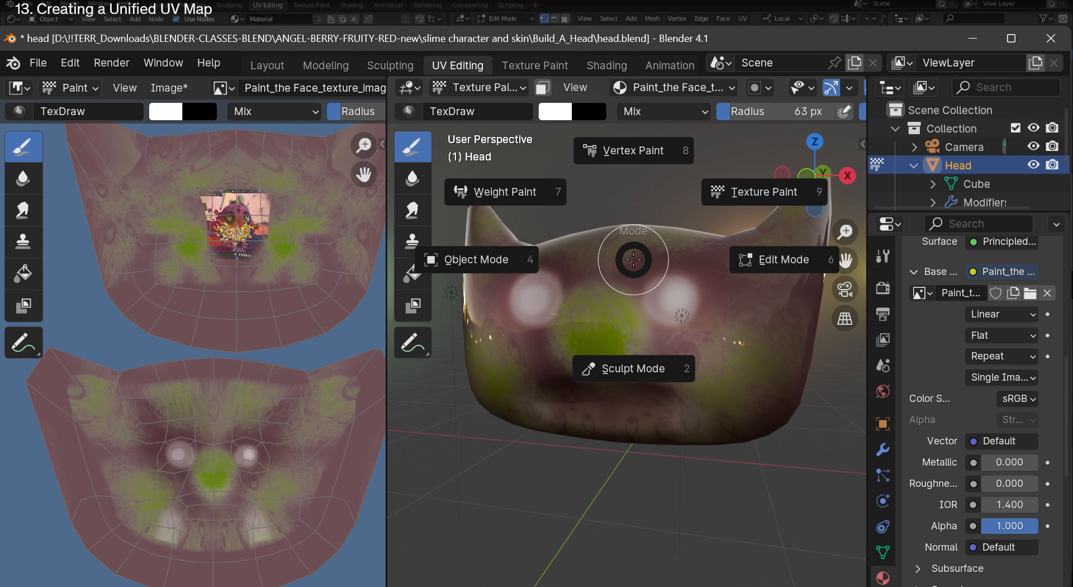
click(636, 366)
key(ctrl+Tab)
click(576, 241)
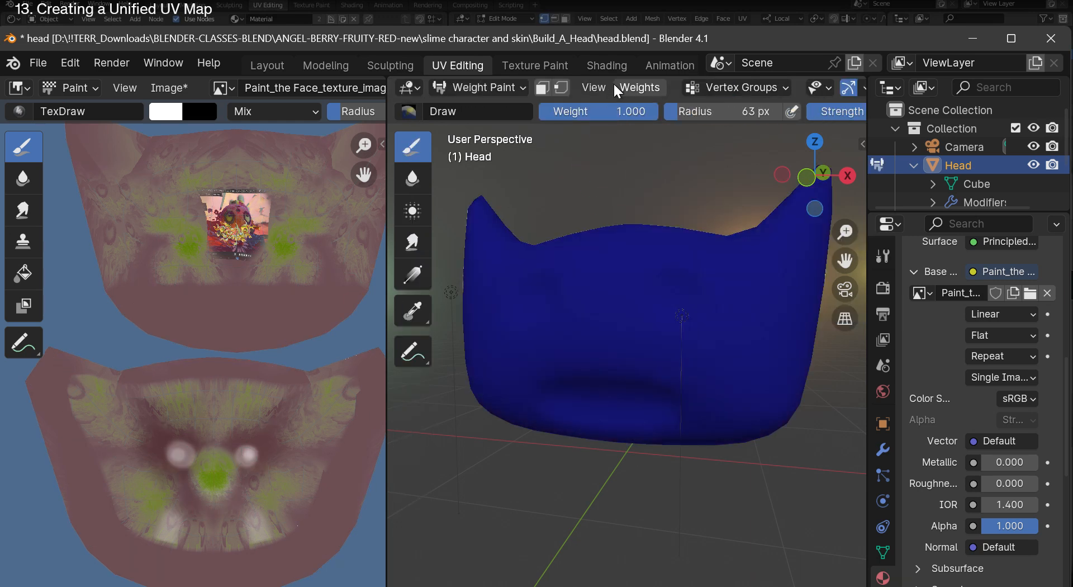
scroll(613, 83, down, 5)
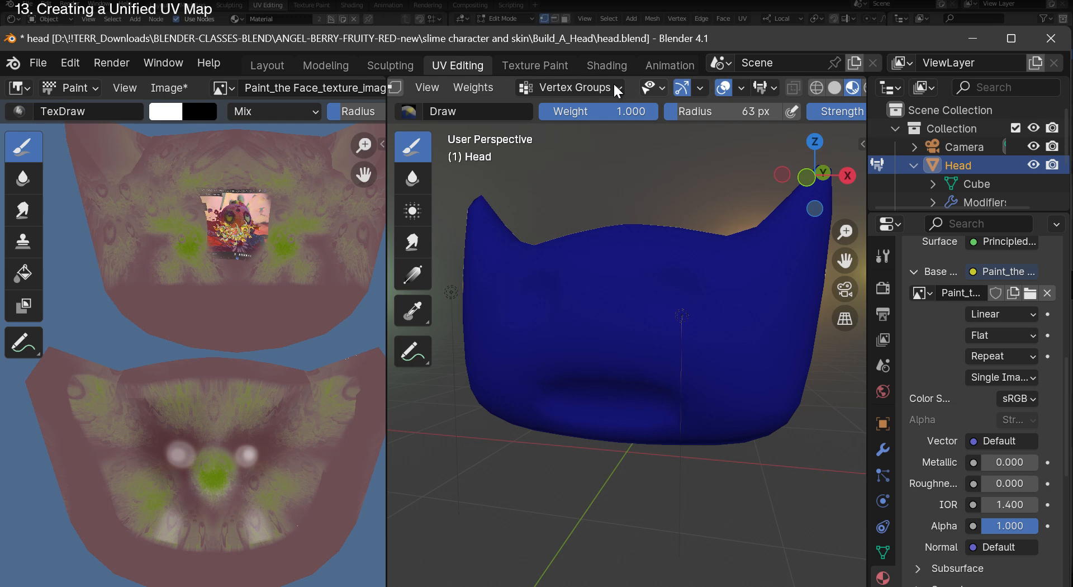
scroll(612, 82, up, 5)
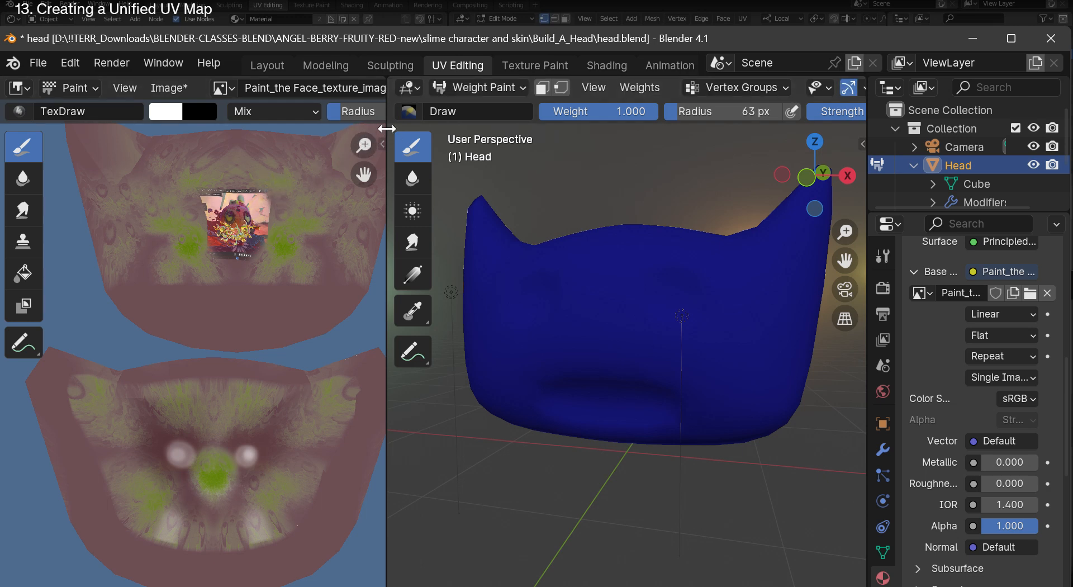
Widen the 3D viewport and switch the head from Weight Paint to Object Mode and on to Edit Mode.
drag(387, 128, 161, 156)
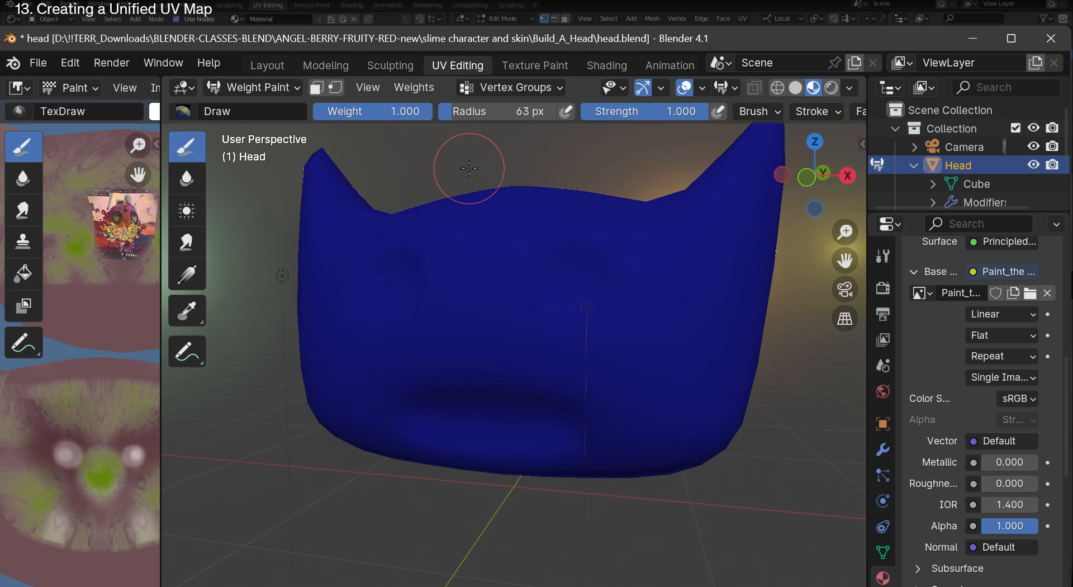
key(ctrl+Tab)
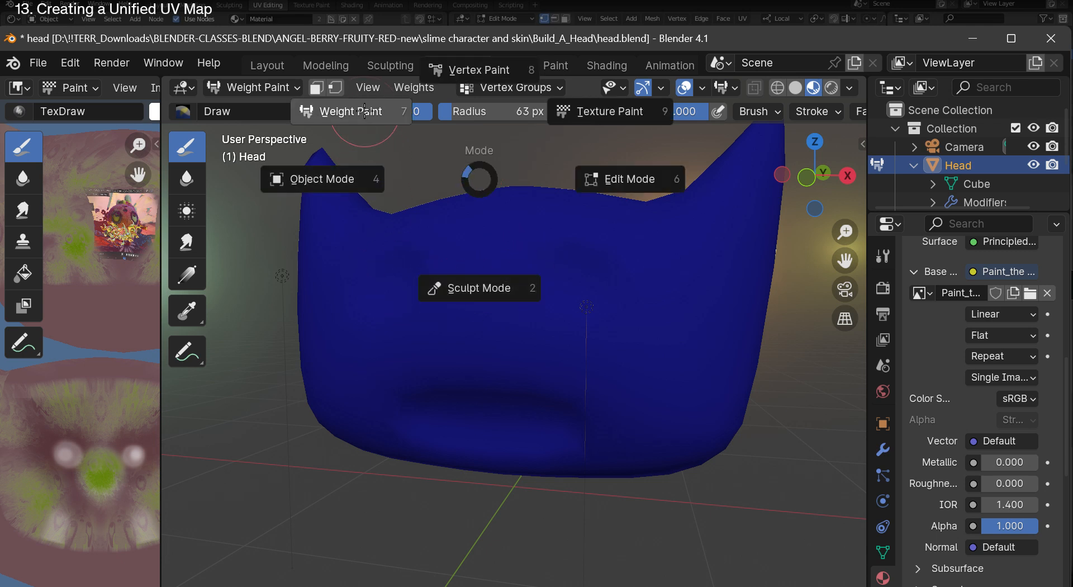
click(328, 187)
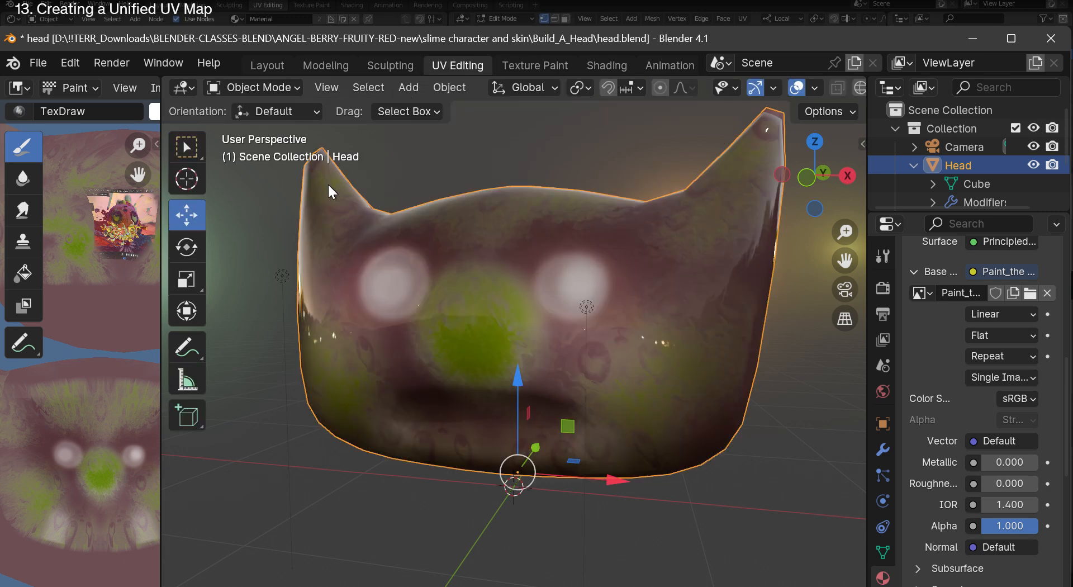
key(ctrl+Tab)
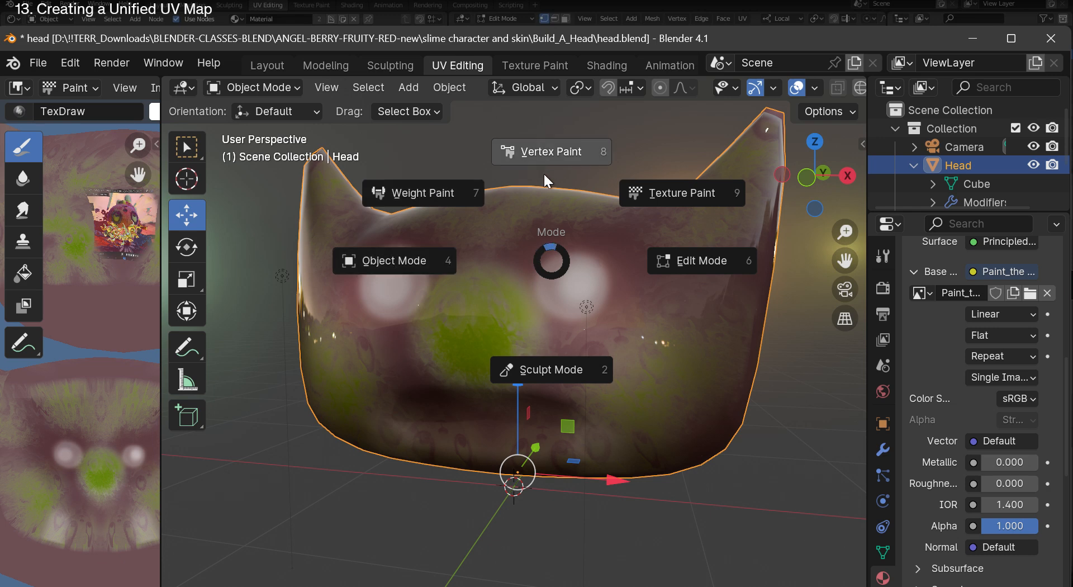
click(698, 259)
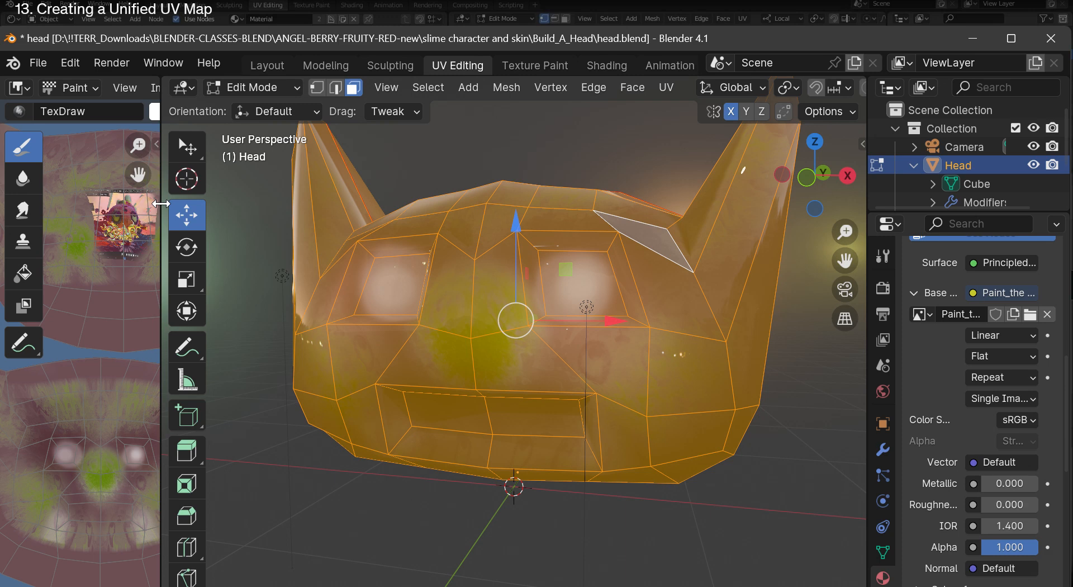
Widen the image editor and fit the entire painted texture in it beside the head in Edit Mode.
drag(161, 204, 390, 216)
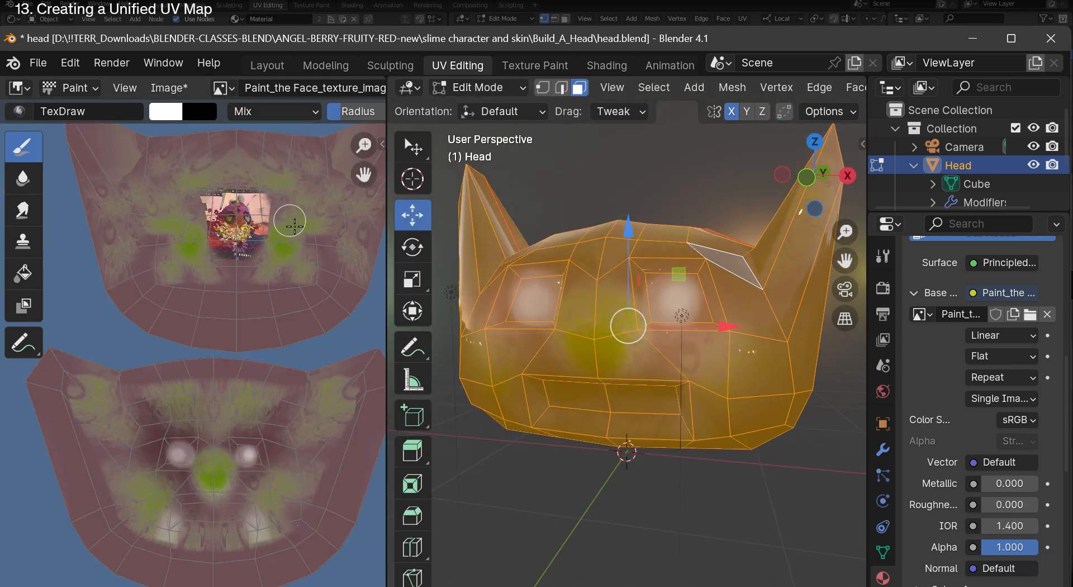
scroll(609, 256, down, 1)
key(Tab)
key(Tab)
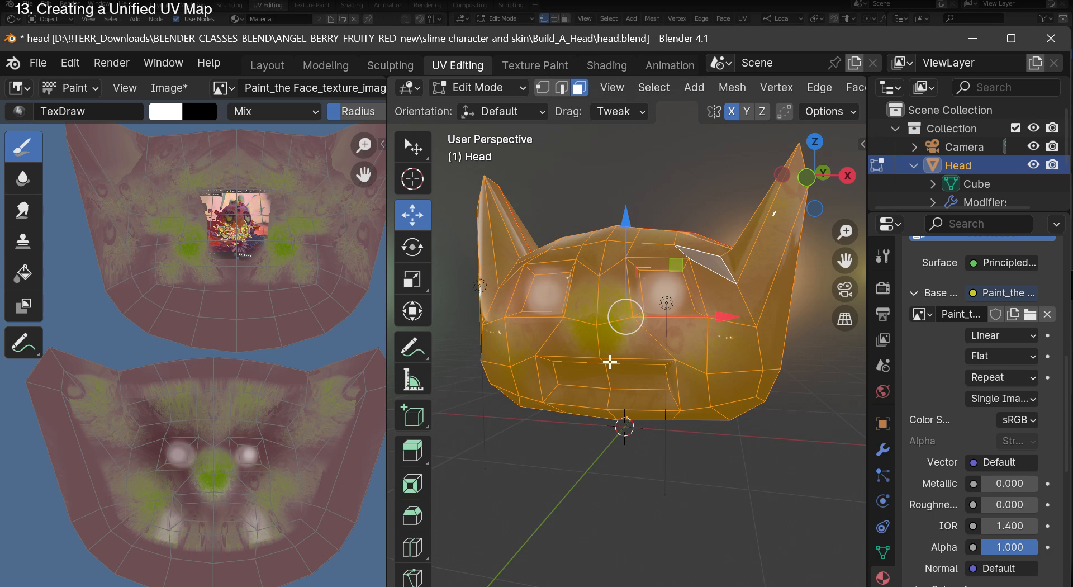
drag(384, 295, 581, 288)
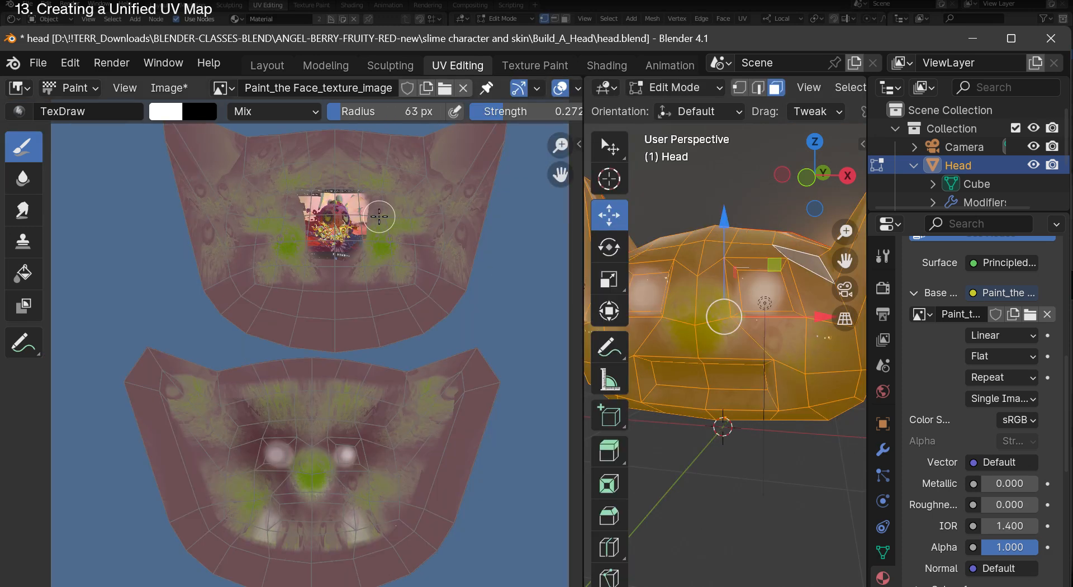
key(Home)
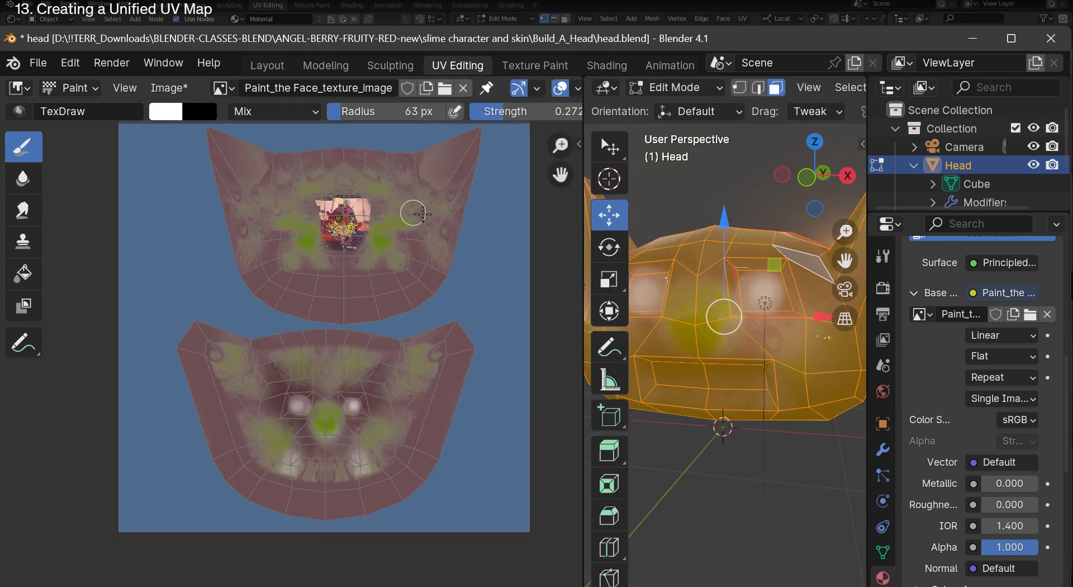
Look at the Texture Paint workspace for comparison and return to UV Editing.
click(658, 89)
click(709, 90)
click(528, 65)
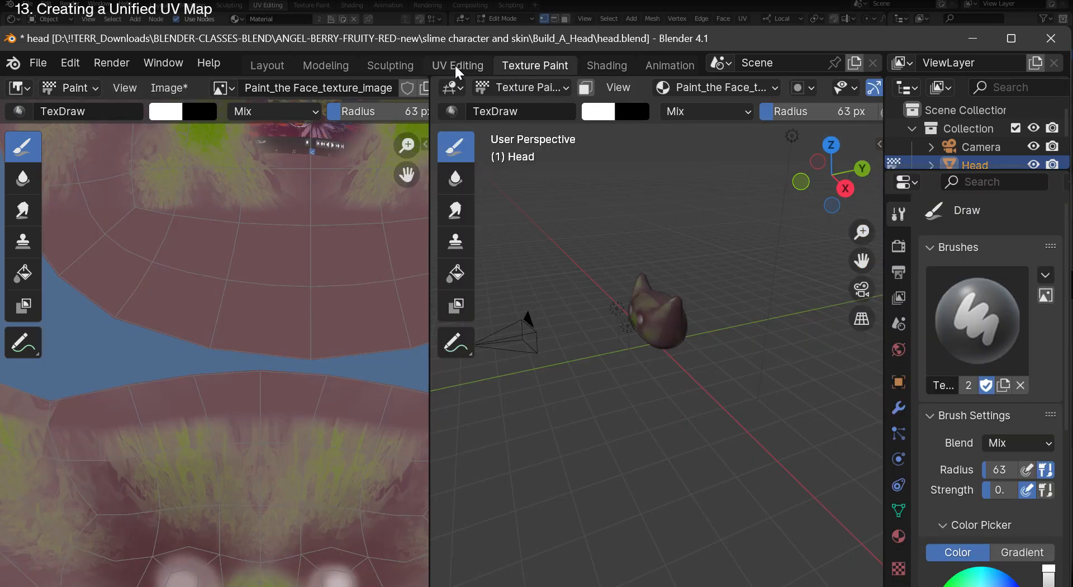
click(455, 65)
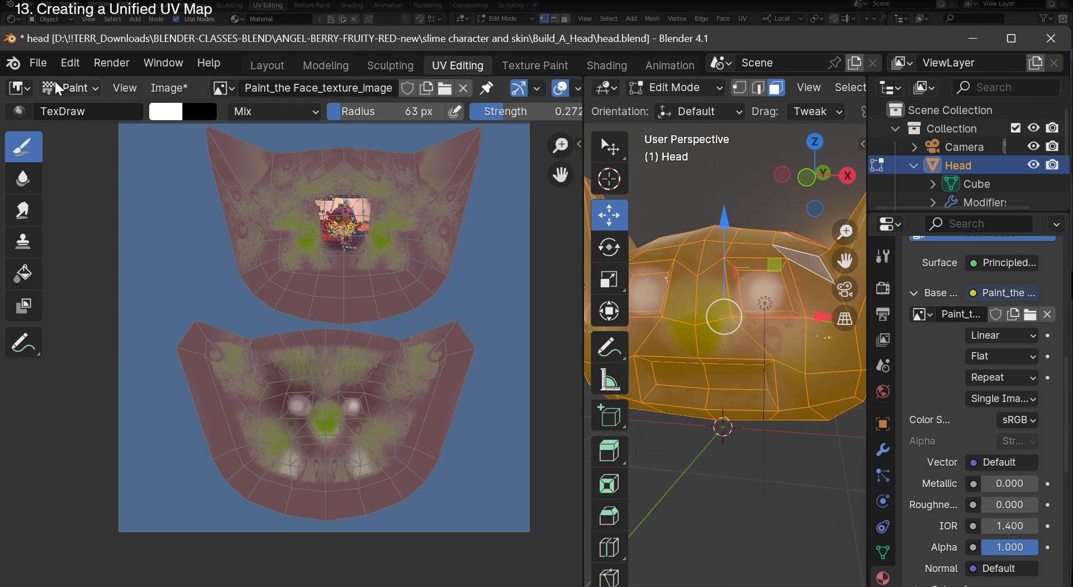
Change the image area from the Image Editor to the UV Editor and deselect all of the head's faces.
click(82, 89)
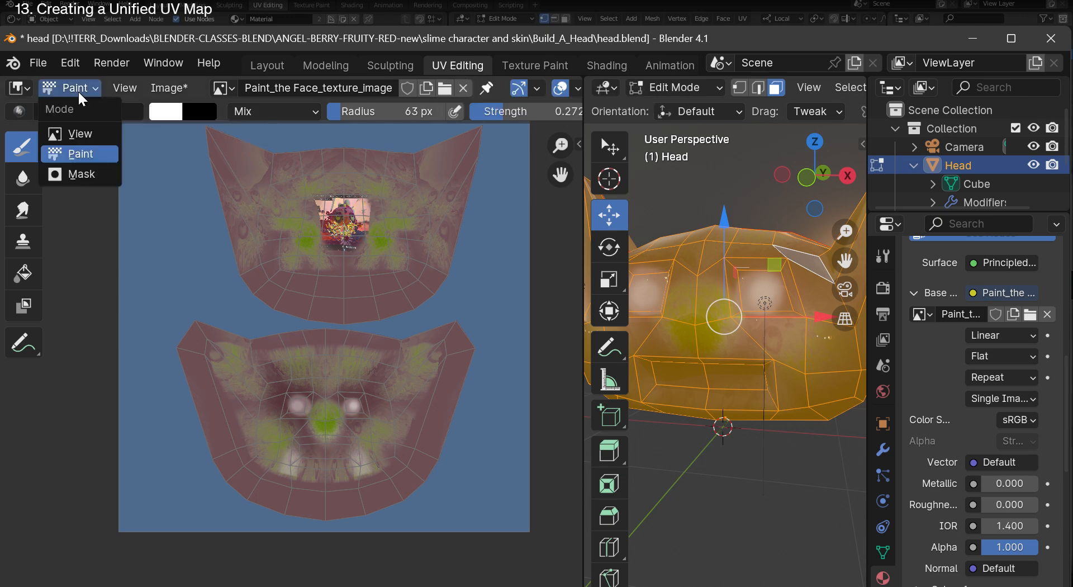
click(17, 88)
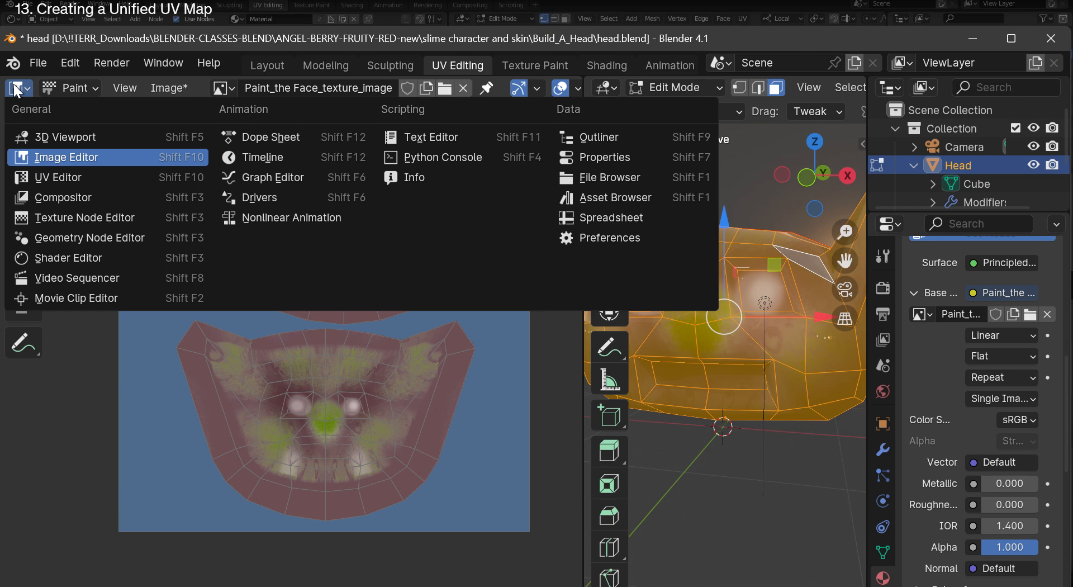
click(75, 177)
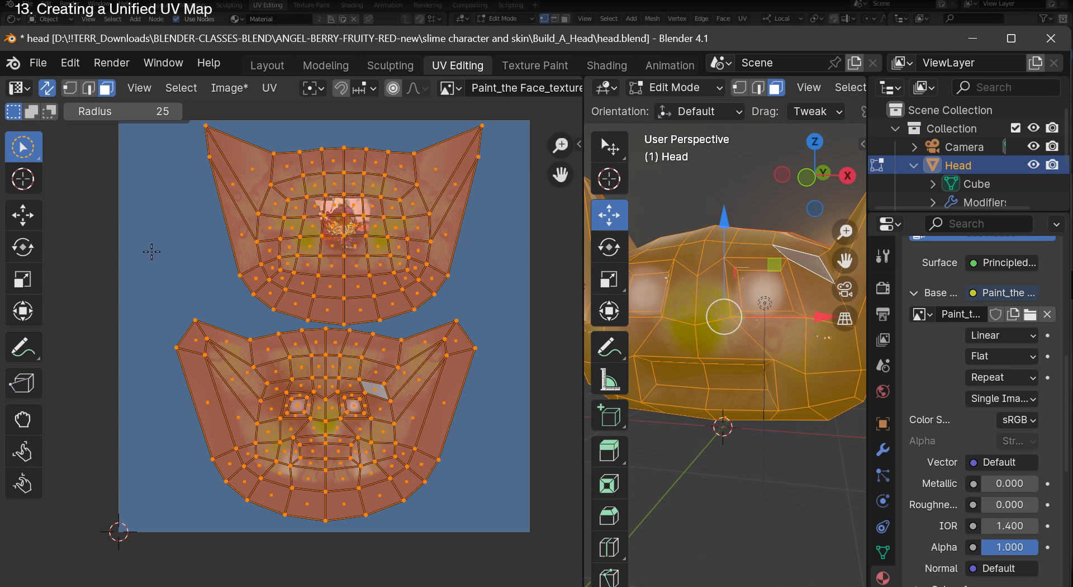
key(alt+a)
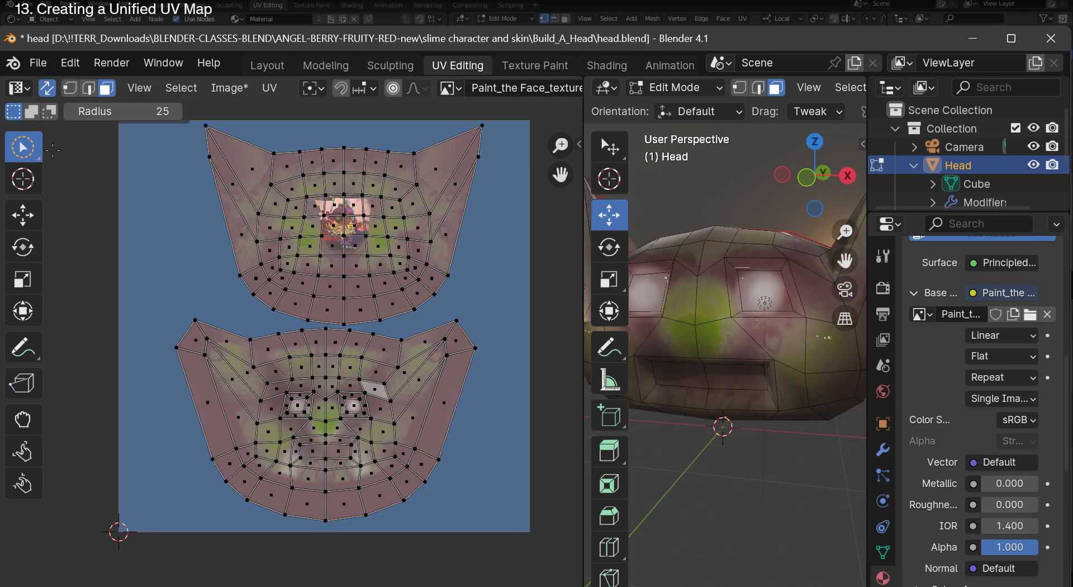
Show the painted texture in the Image Editor for comparison and return the area to the UV Editor.
click(19, 89)
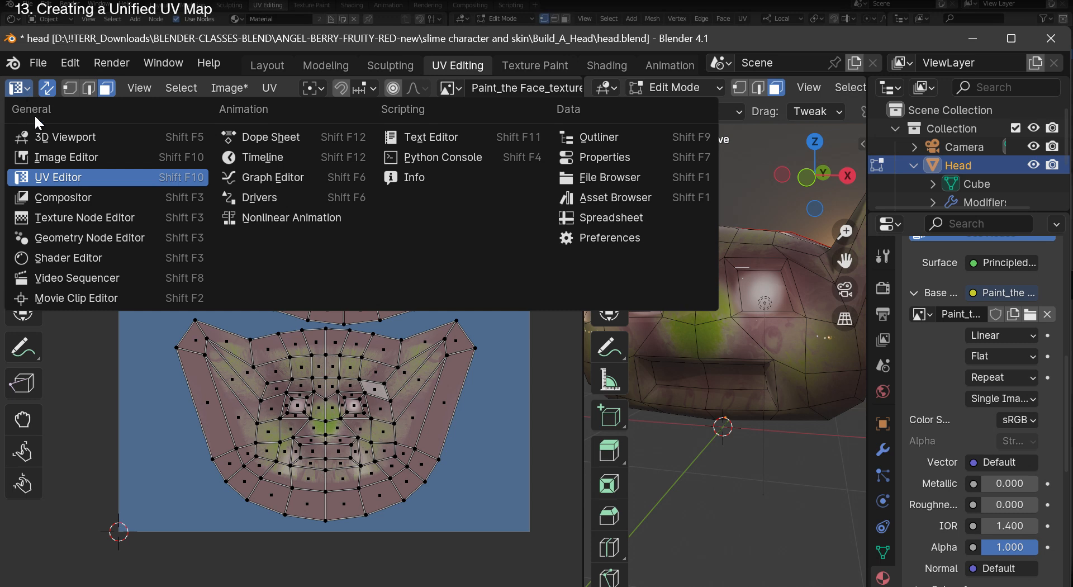
click(54, 158)
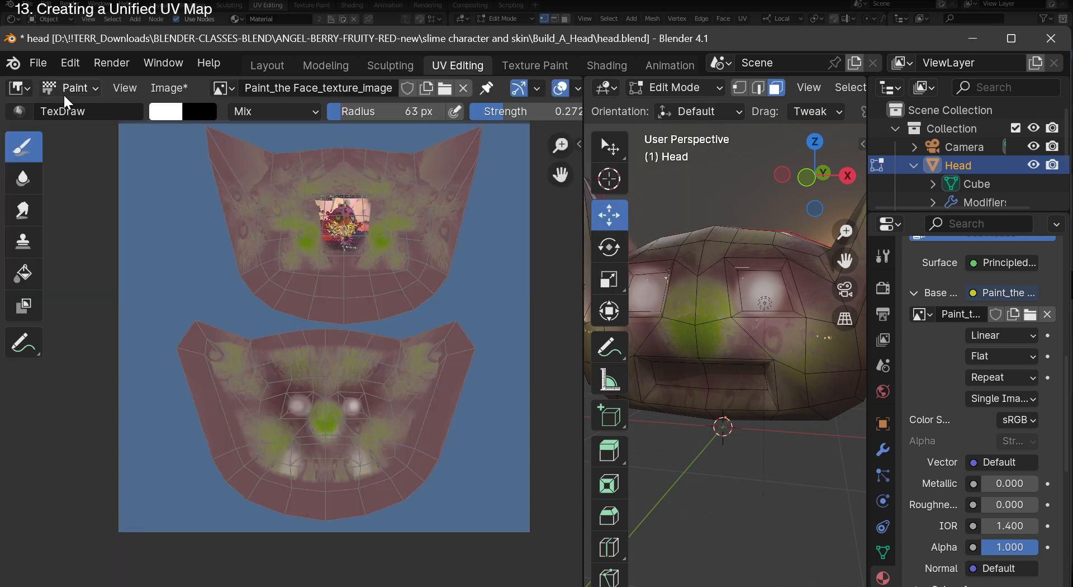
click(28, 88)
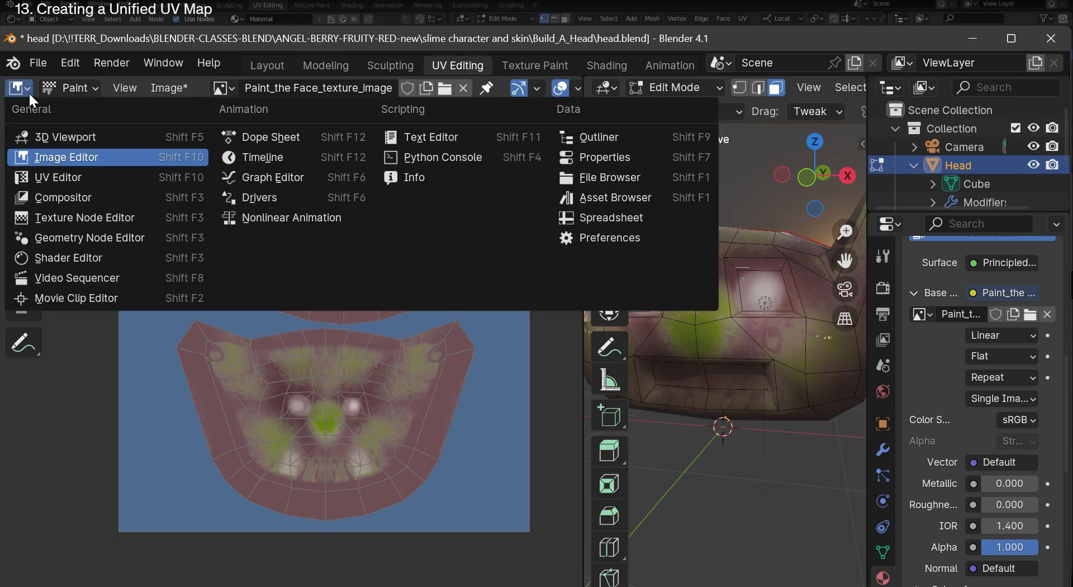
click(47, 170)
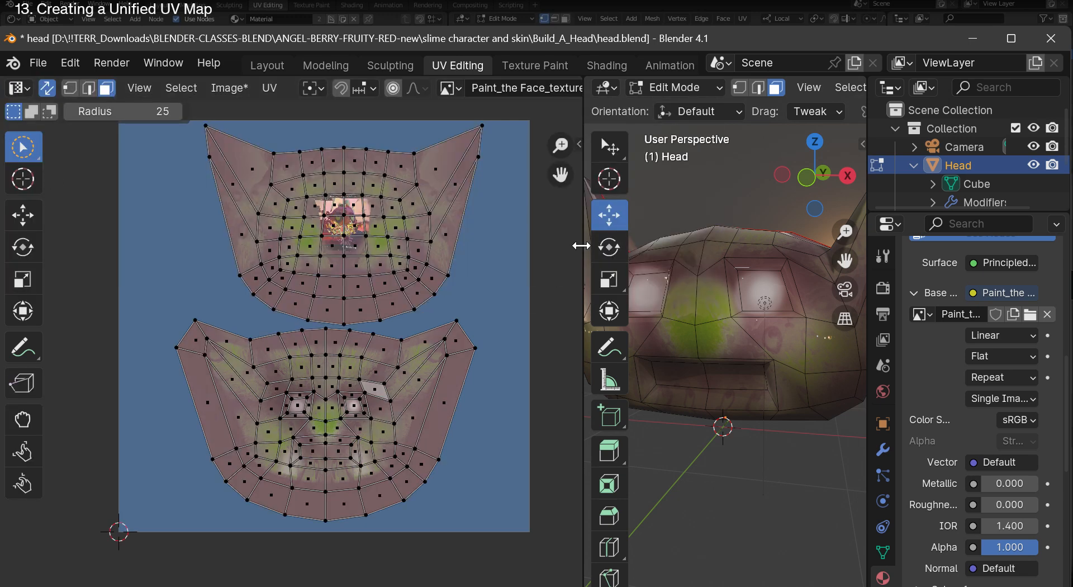
Widen the 3D viewport in two stages beside the UV layout, keeping the texture area set to the UV Editor.
drag(582, 242, 454, 261)
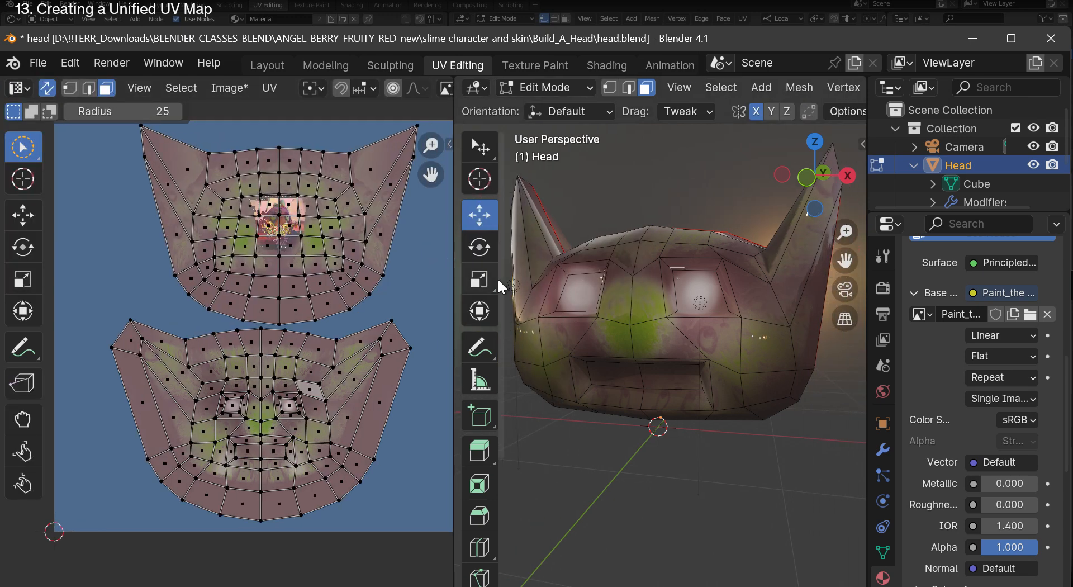
drag(805, 179, 506, 215)
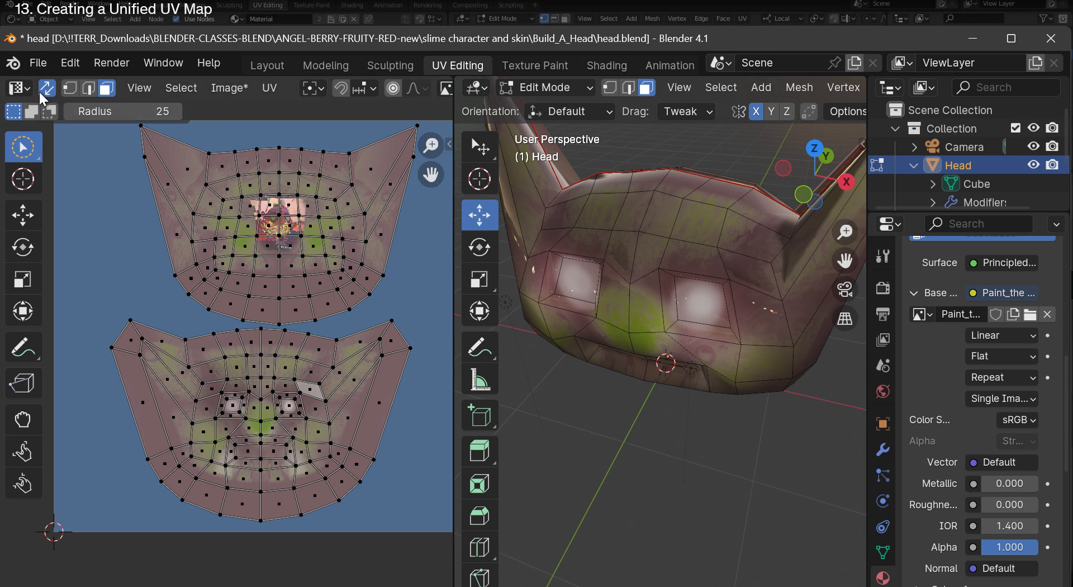
click(20, 88)
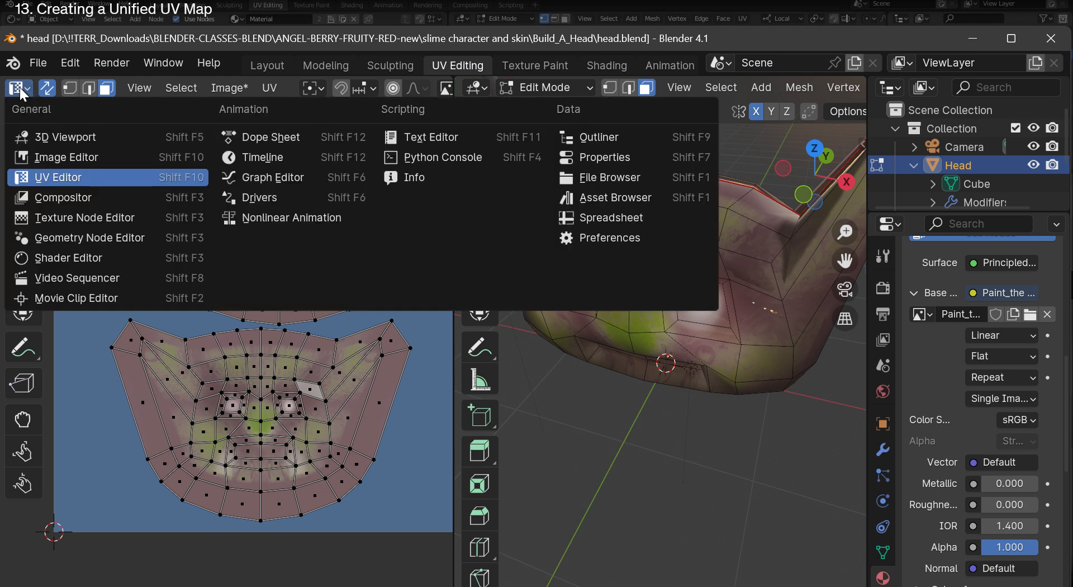
click(60, 177)
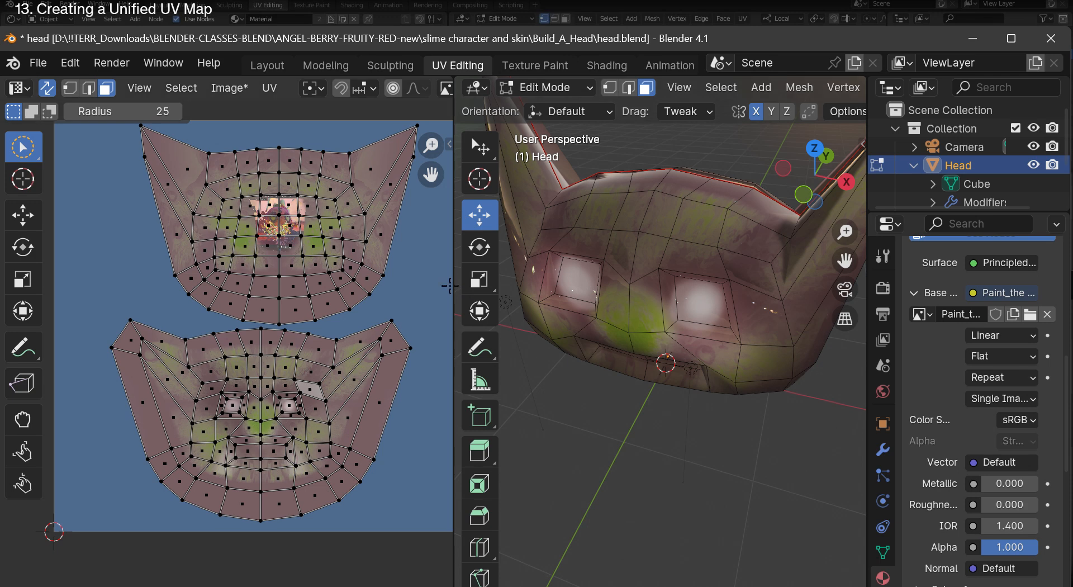
drag(453, 283, 316, 291)
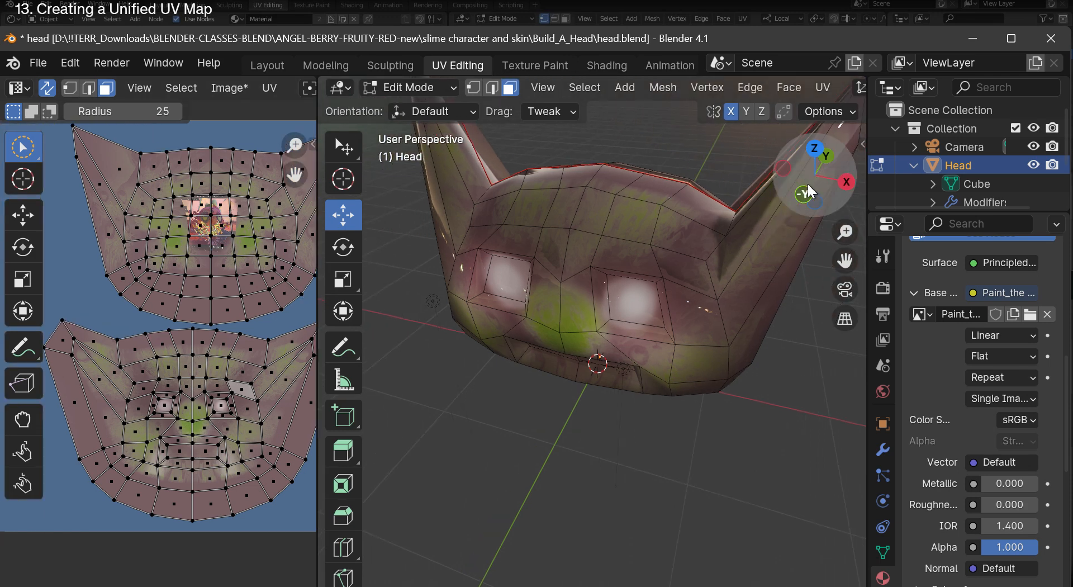
Examine the seam across the top of the head up close, keeping the area set to 3D Viewport.
drag(846, 260, 841, 479)
scroll(666, 229, up, 2)
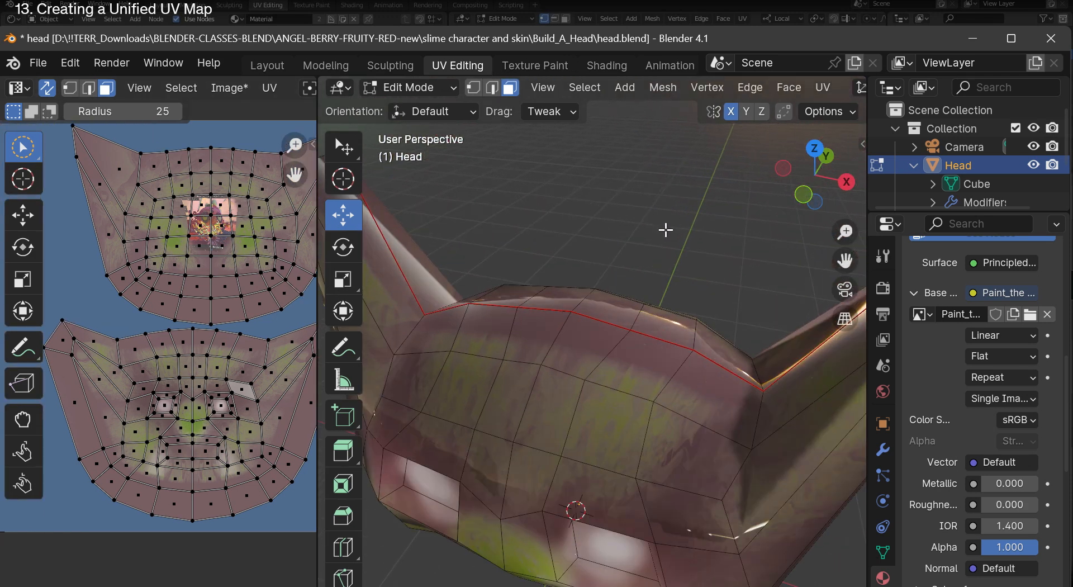
scroll(662, 230, down, 1)
click(340, 88)
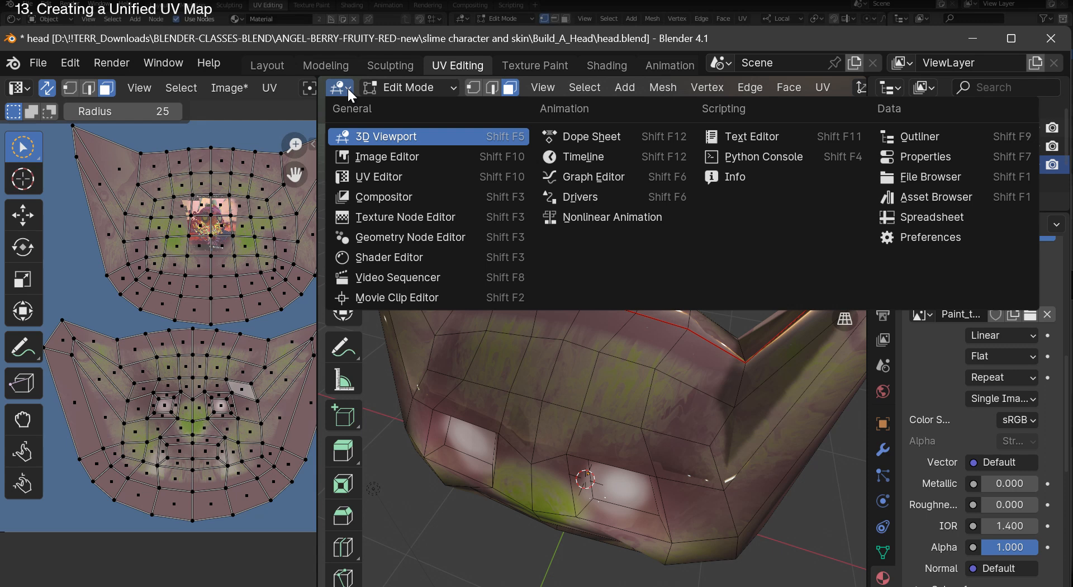
click(416, 139)
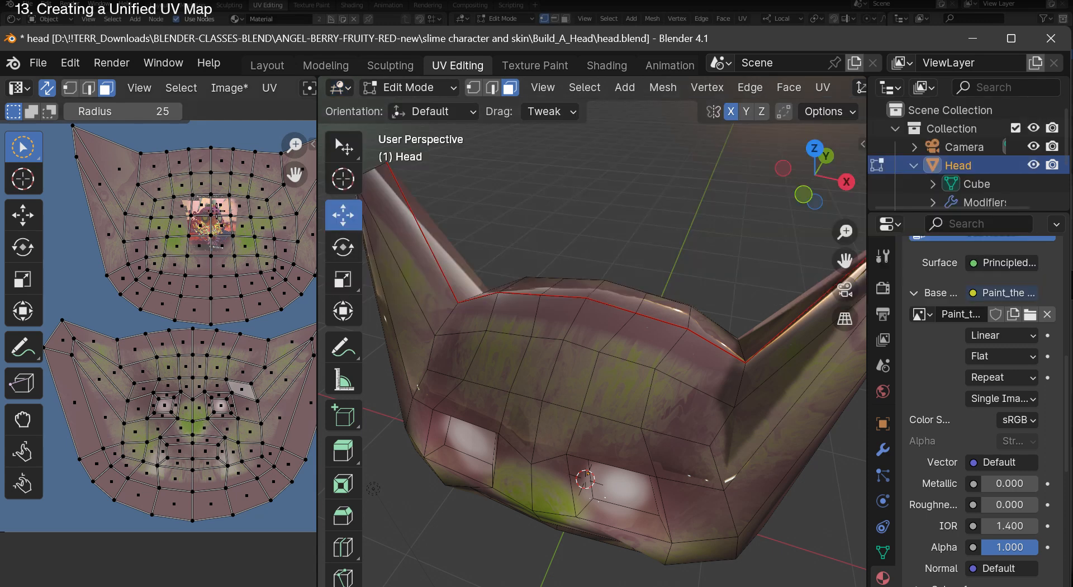
mouse_move(821, 179)
mouse_down()
mouse_move(712, 184)
mouse_move(727, 185)
mouse_up()
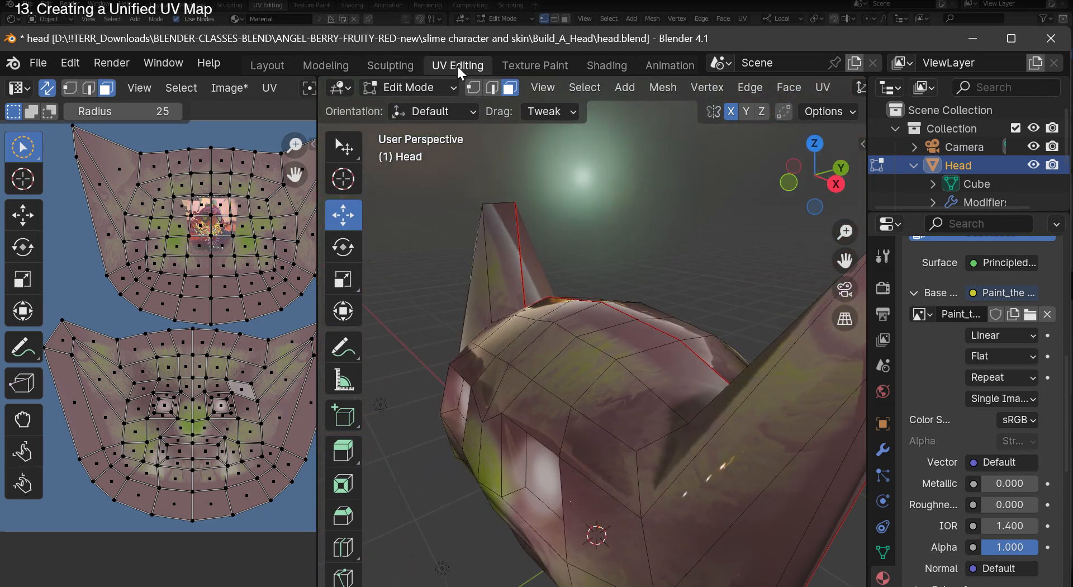
Look at the Sculpting and Modeling workspaces for comparison and return to UV Editing.
click(393, 62)
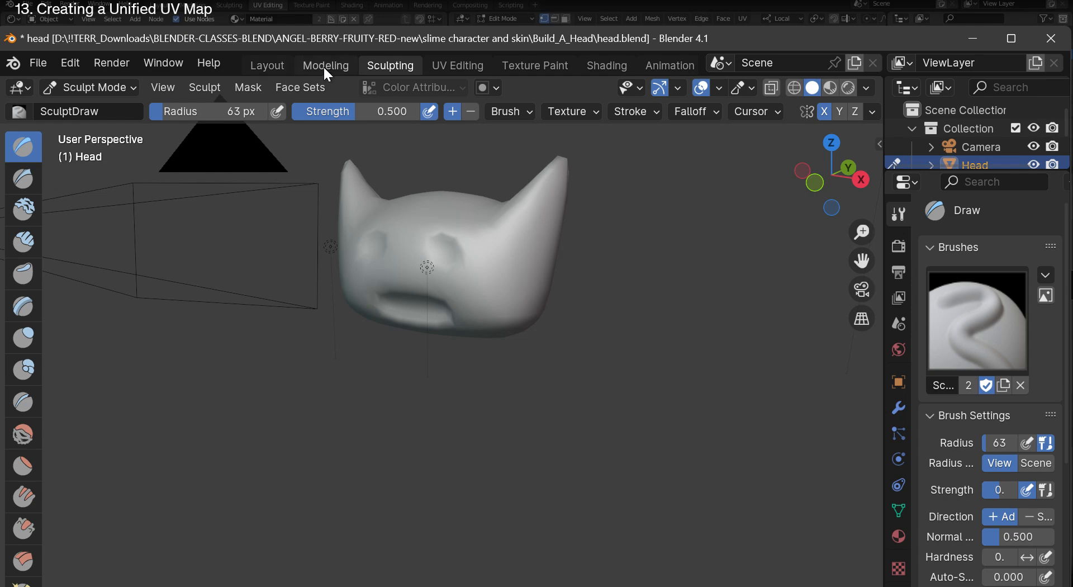
click(333, 65)
click(389, 65)
click(463, 64)
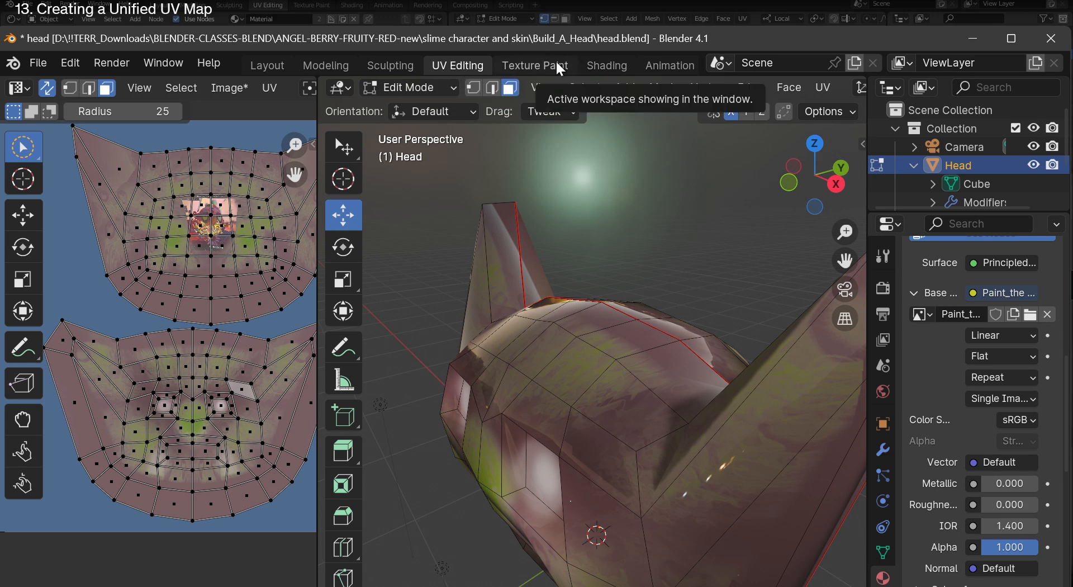
Bring the whole head back into view, widen the UV Editor and inspect the two UV islands up close.
drag(810, 205, 848, 199)
scroll(708, 236, down, 2)
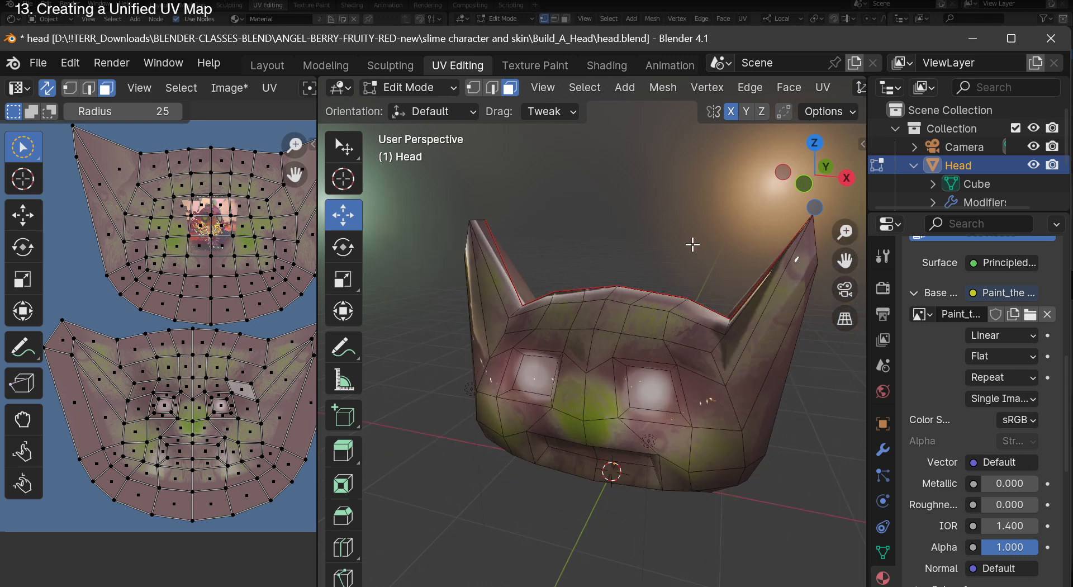
drag(847, 260, 850, 260)
drag(853, 192, 780, 189)
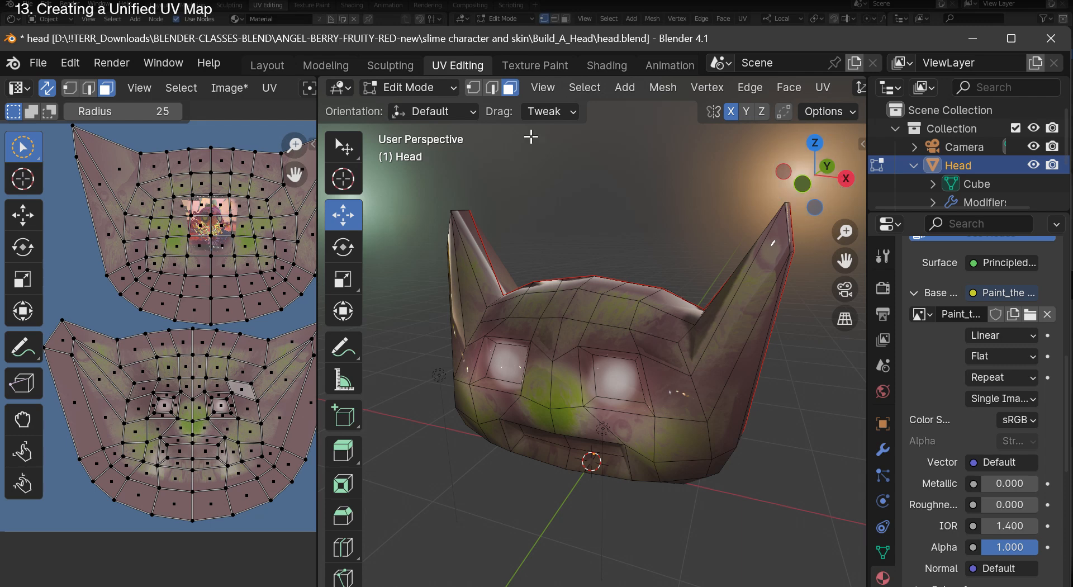
drag(316, 223, 523, 223)
scroll(422, 188, up, 5)
scroll(421, 188, down, 6)
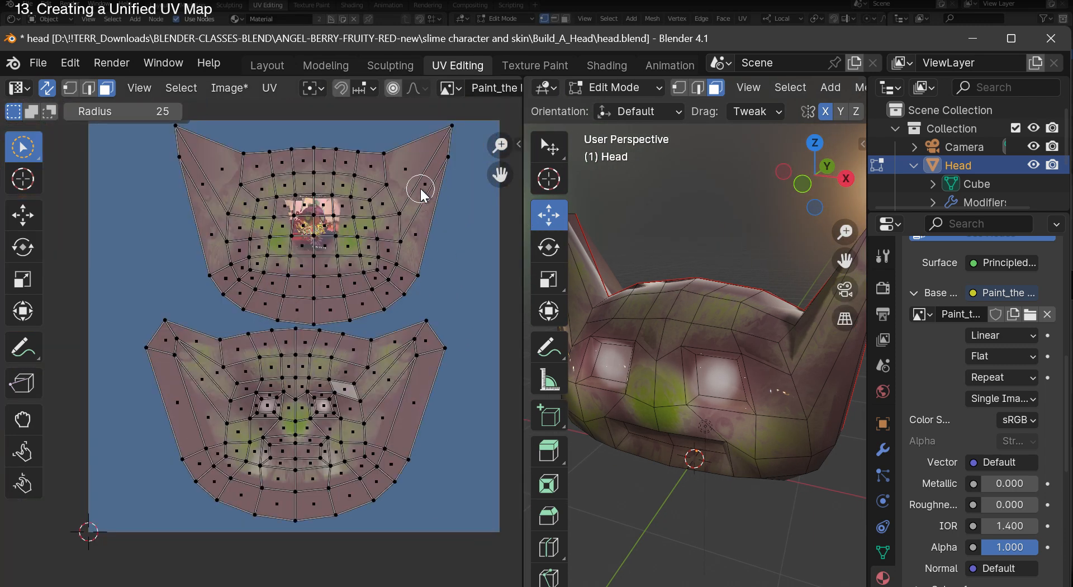
scroll(462, 228, up, 5)
scroll(463, 229, down, 2)
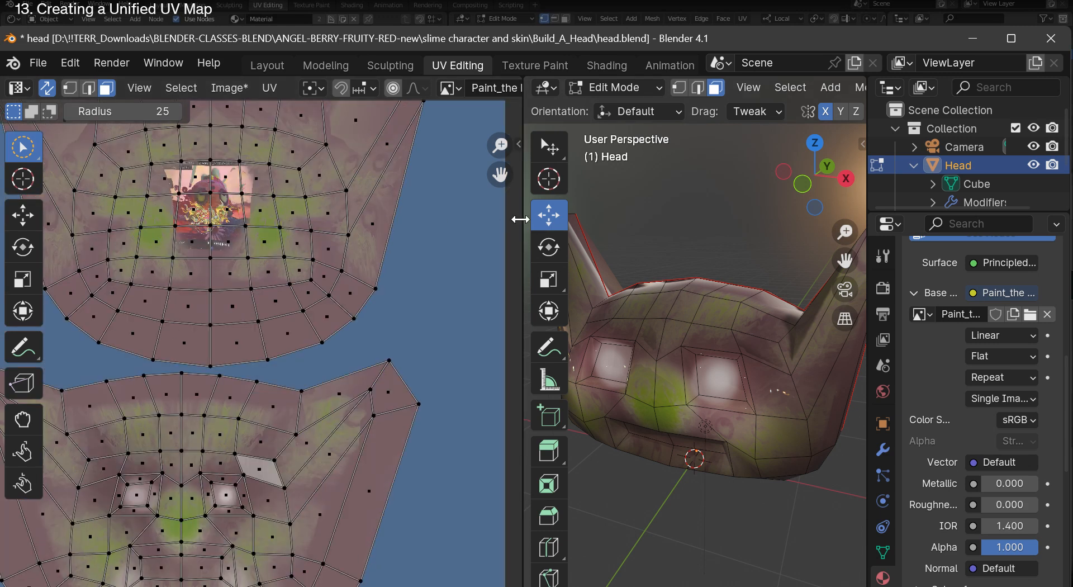
Rebalance the UV Editor and 3D viewport widths so both UV islands fit beside the whole head.
drag(521, 220, 302, 234)
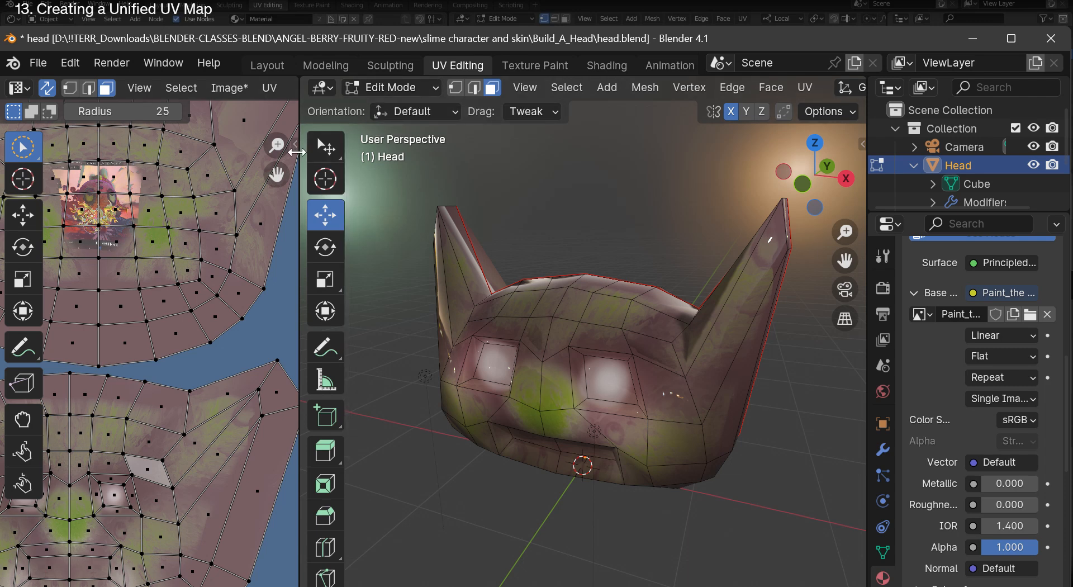
drag(301, 146, 484, 146)
scroll(226, 229, down, 4)
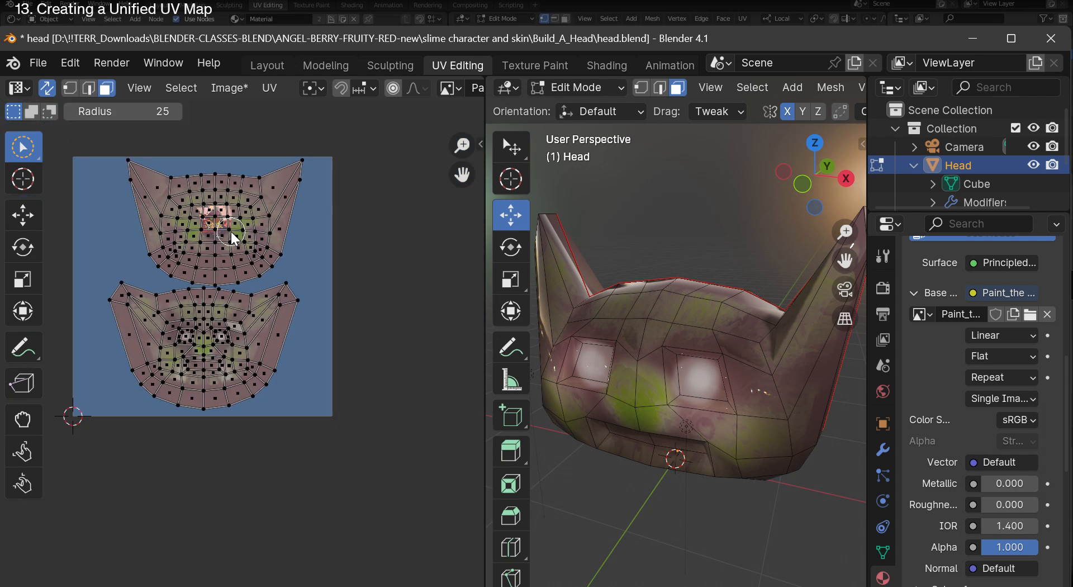
scroll(235, 238, up, 1)
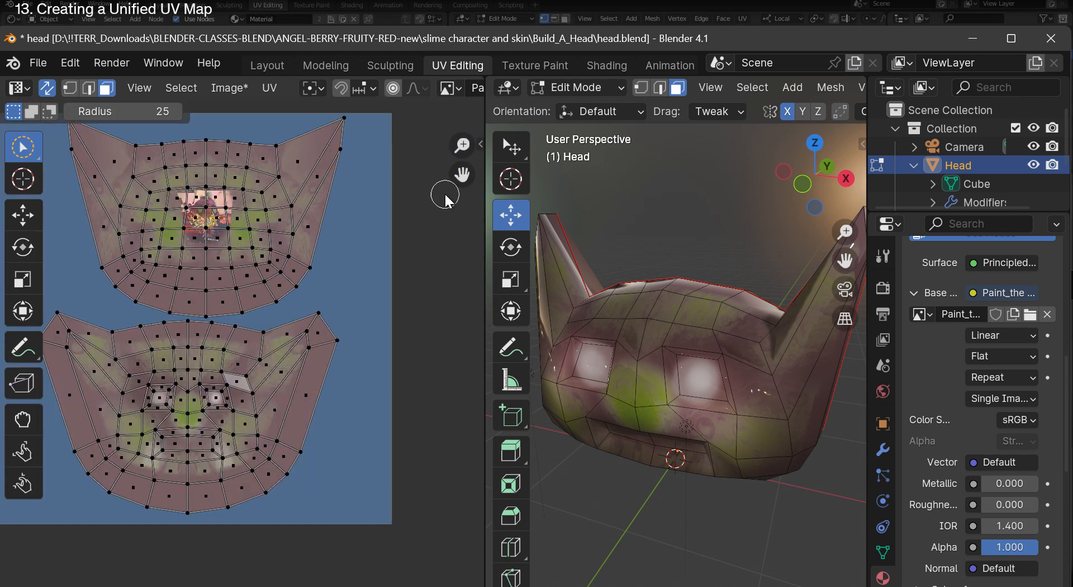
drag(461, 175, 380, 241)
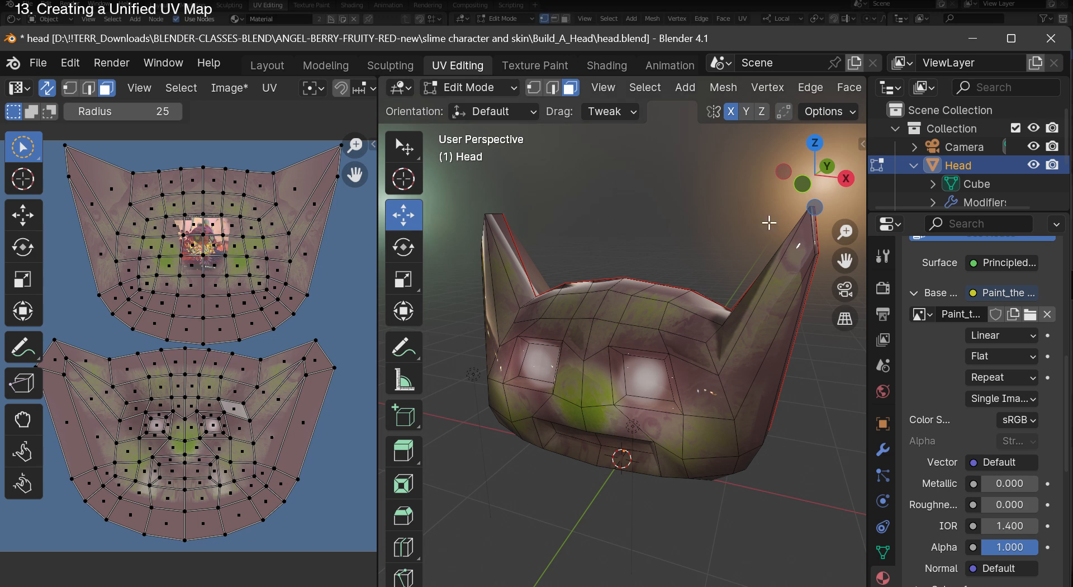
drag(822, 184, 765, 184)
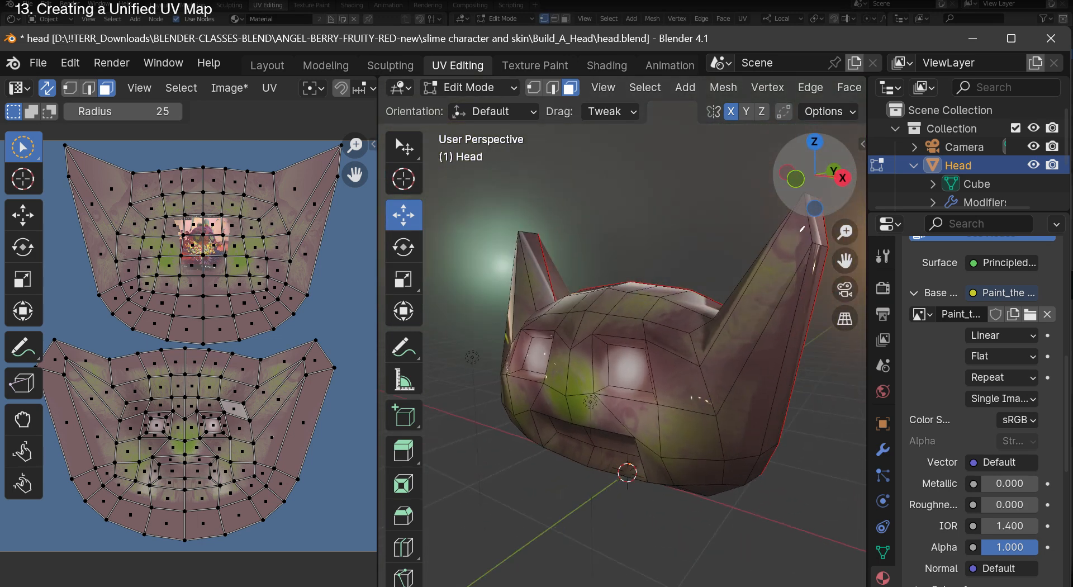